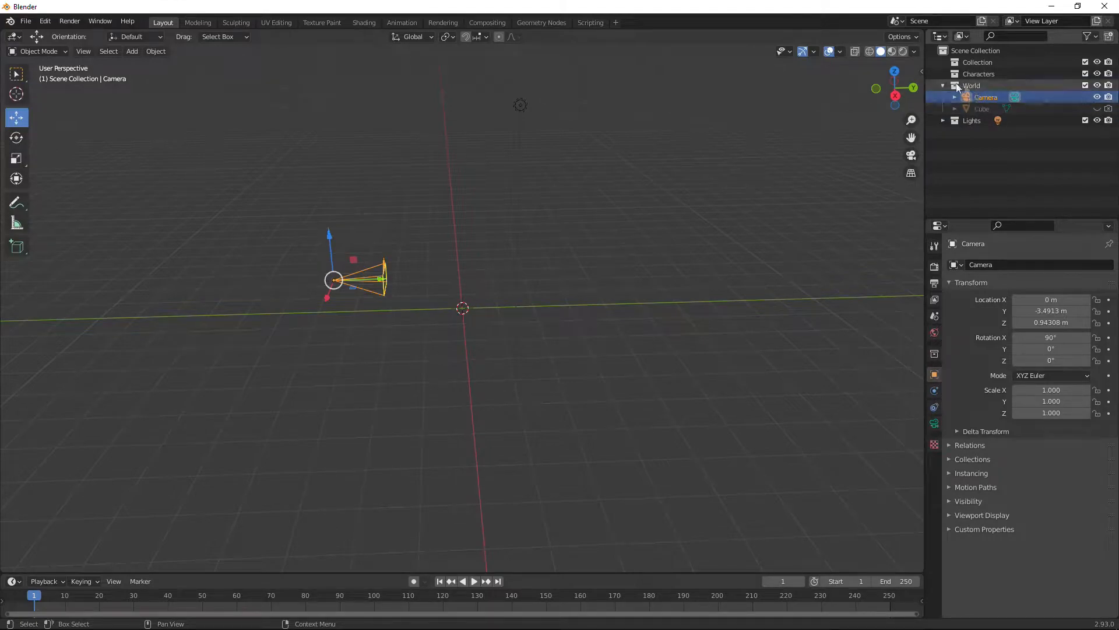
Nest the Characters, World and Lights collections inside Collection.
shift+click(971, 97)
drag(972, 97, 973, 62)
Set the scene's render engine to Cycles and inspect its denoising settings.
click(935, 267)
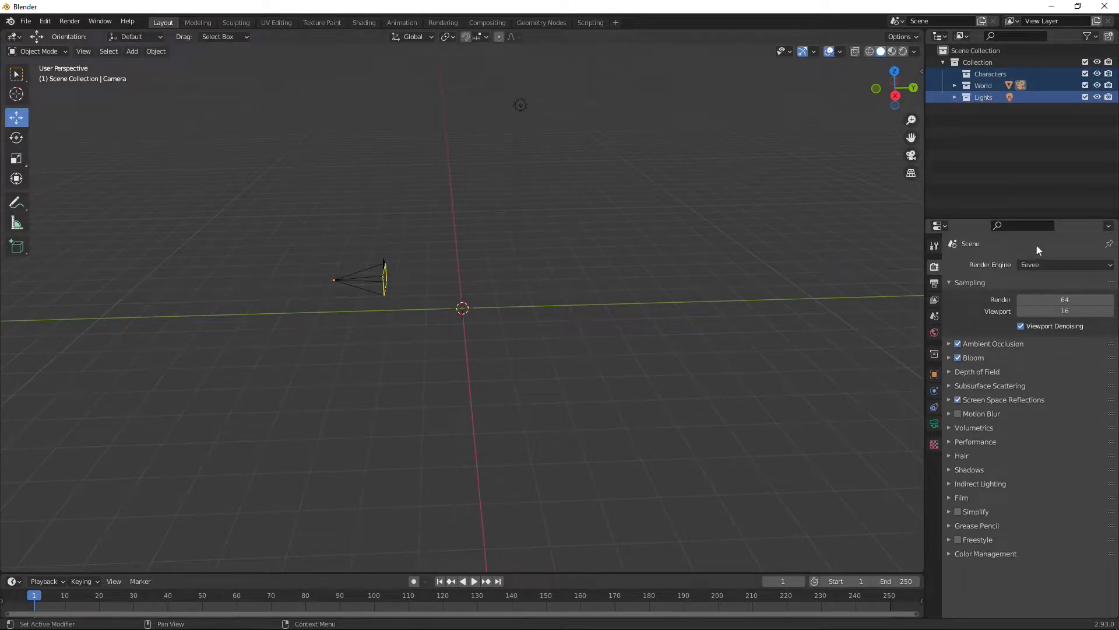
click(1049, 265)
click(1043, 309)
click(968, 400)
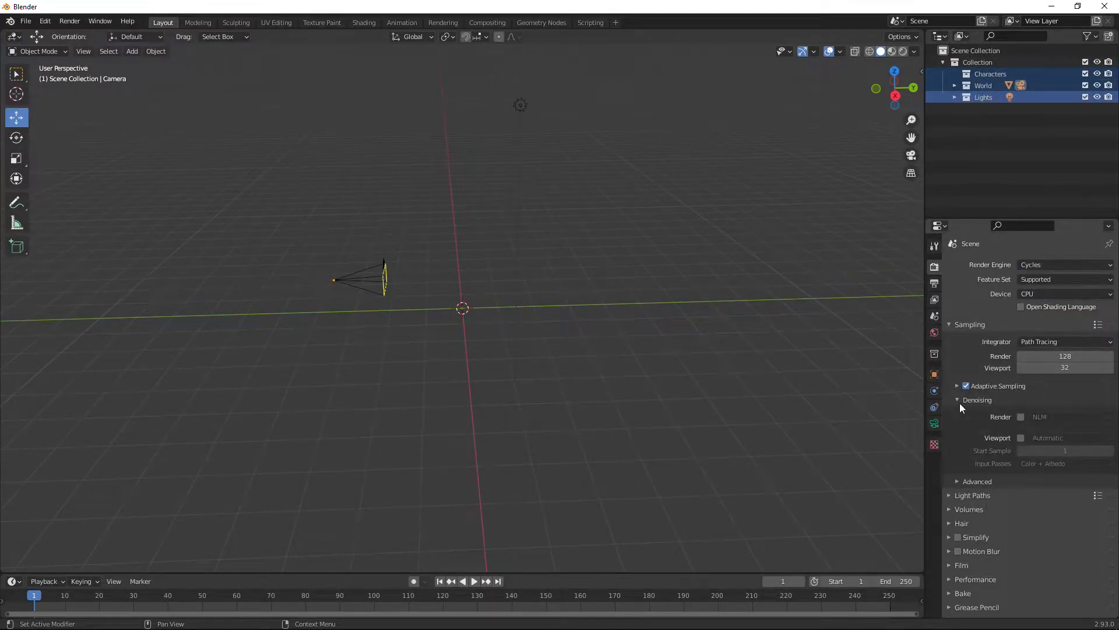
click(1054, 437)
click(960, 400)
Set the total maximum light bounces to 4 in the light path settings.
click(950, 428)
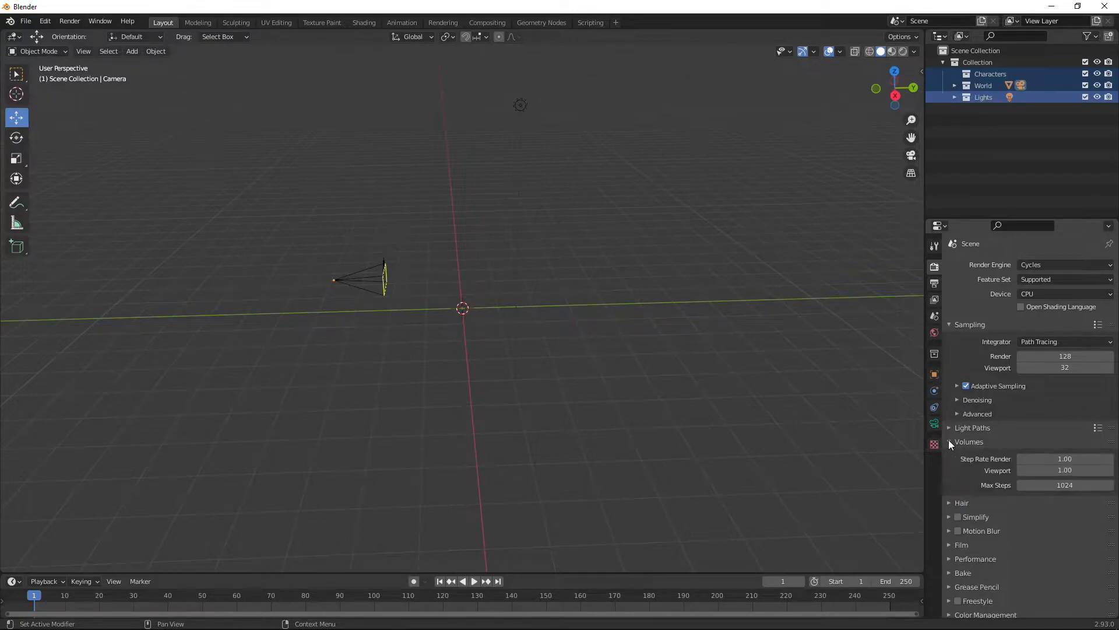
click(1066, 459)
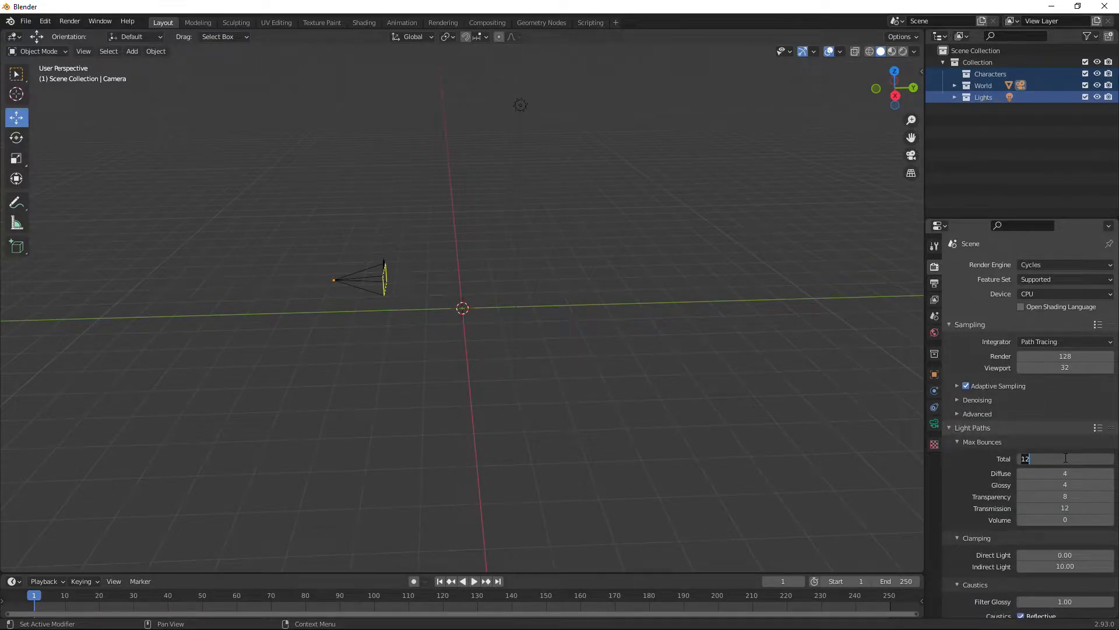
text(4)
key(Return)
click(960, 434)
click(961, 436)
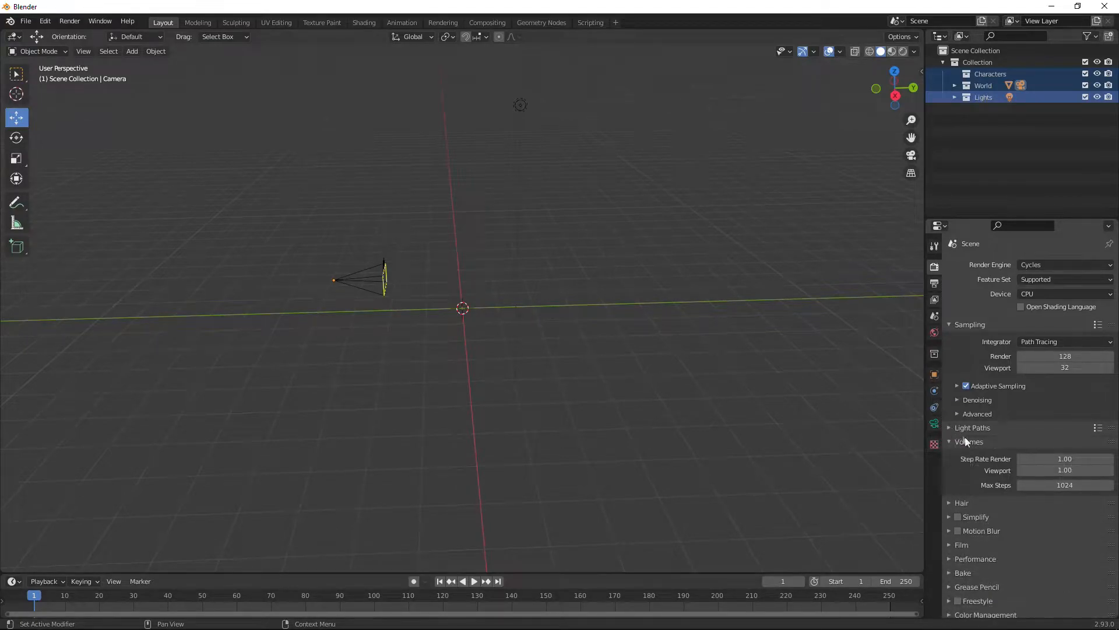
Look through the remaining Cycles render settings, including Performance and Film.
click(956, 555)
scroll(956, 554, down, 4)
scroll(956, 554, up, 4)
click(957, 554)
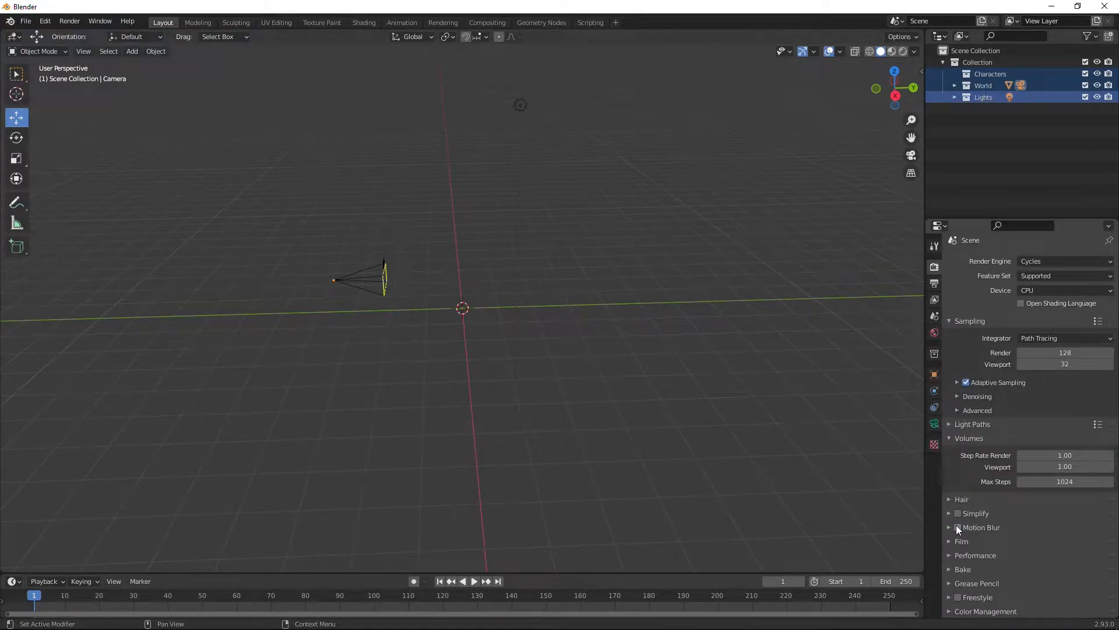
click(952, 542)
scroll(951, 544, down, 4)
click(965, 531)
scroll(962, 528, up, 5)
Enable Safe Areas for the camera and look at its margin settings.
click(935, 424)
click(957, 424)
click(950, 425)
click(951, 425)
click(952, 424)
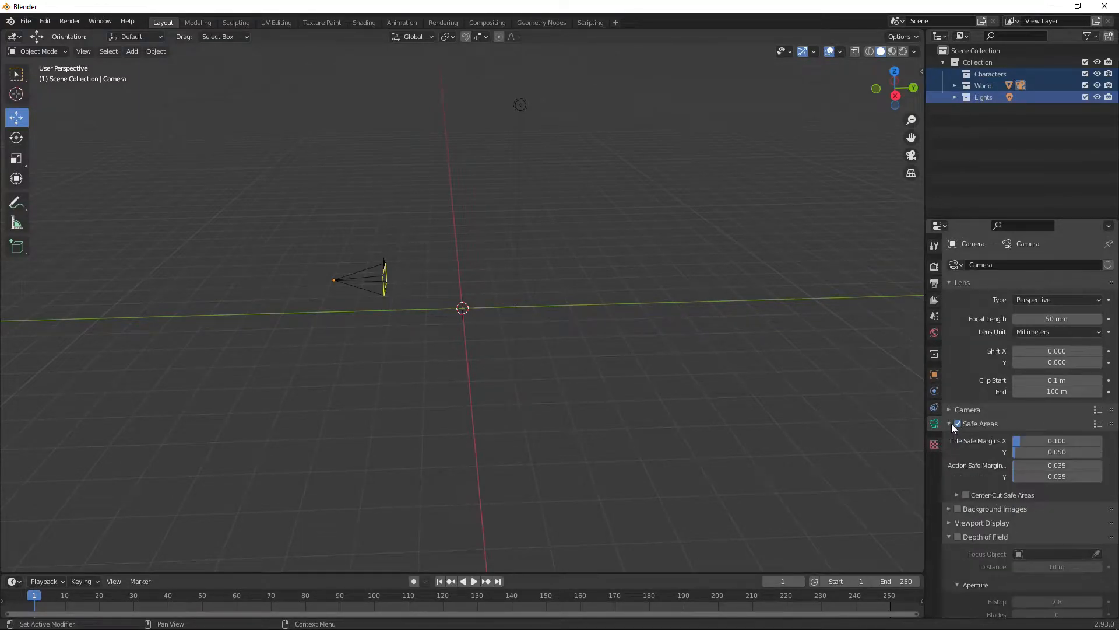
click(949, 411)
click(949, 411)
Set the camera's focal length to 75 mm and open the view layer properties.
drag(1085, 319, 1099, 320)
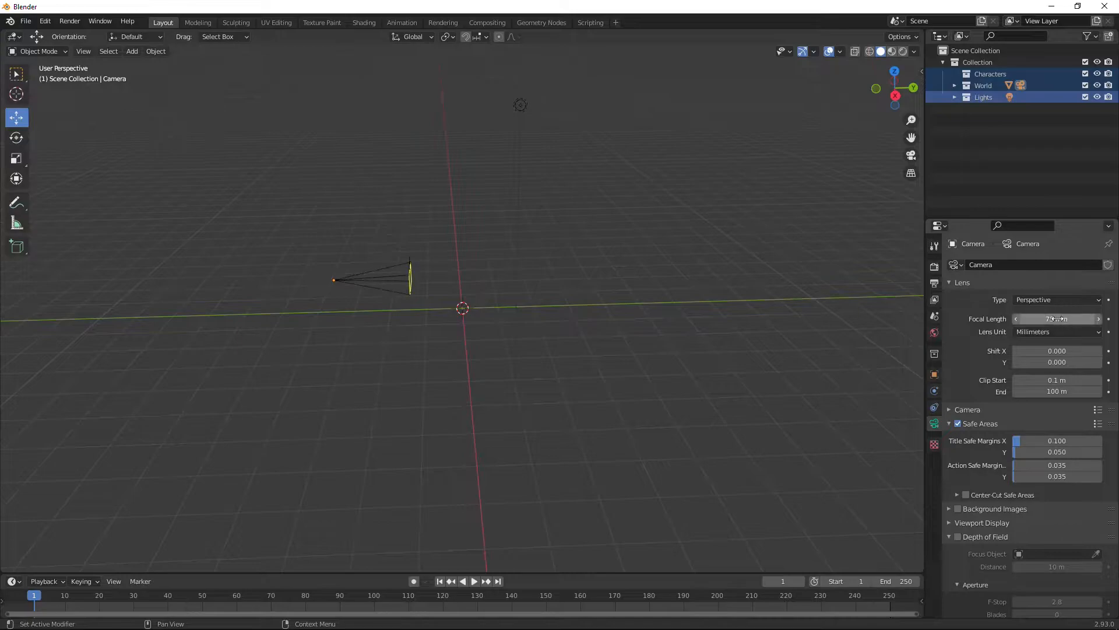
click(948, 423)
click(934, 300)
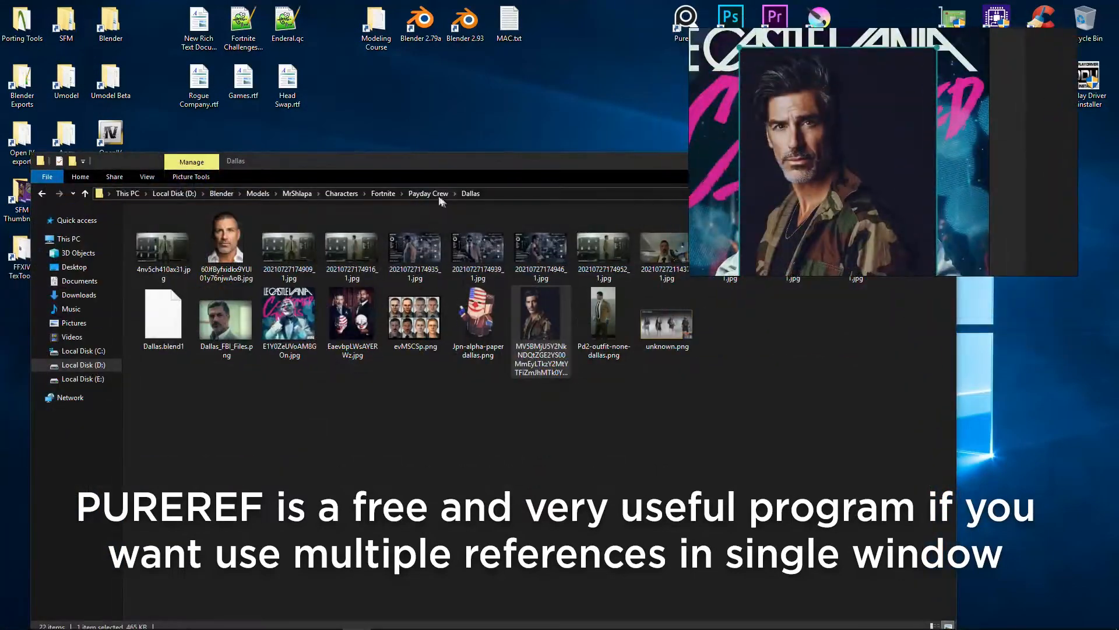
In PureRef, enlarge the camouflage-jacket portrait and place it at the edge of the reference board.
click(428, 193)
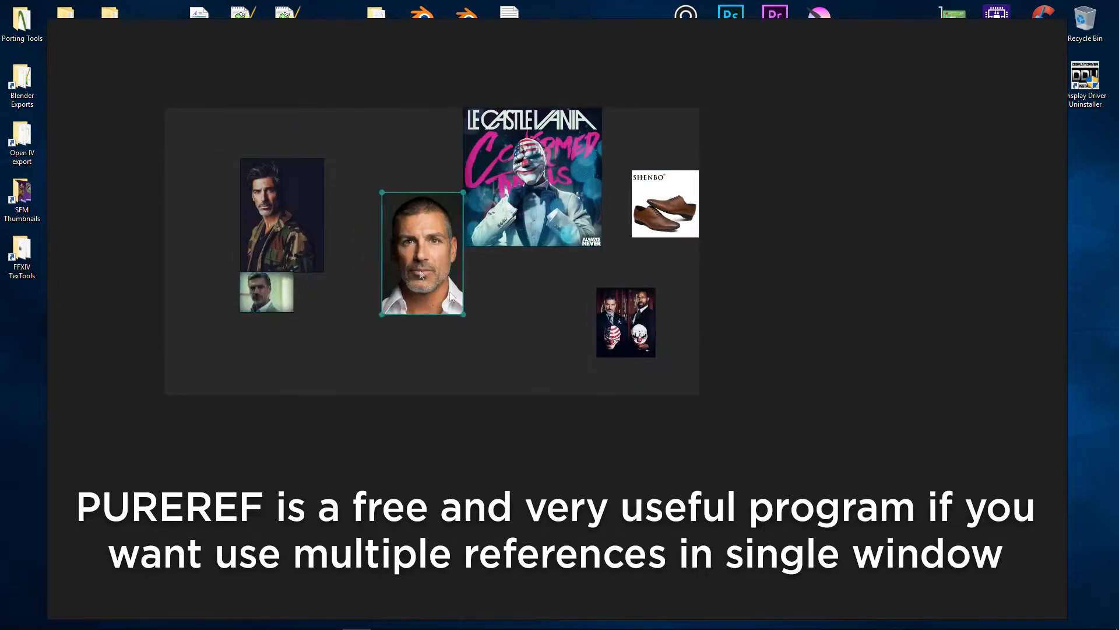
click(525, 169)
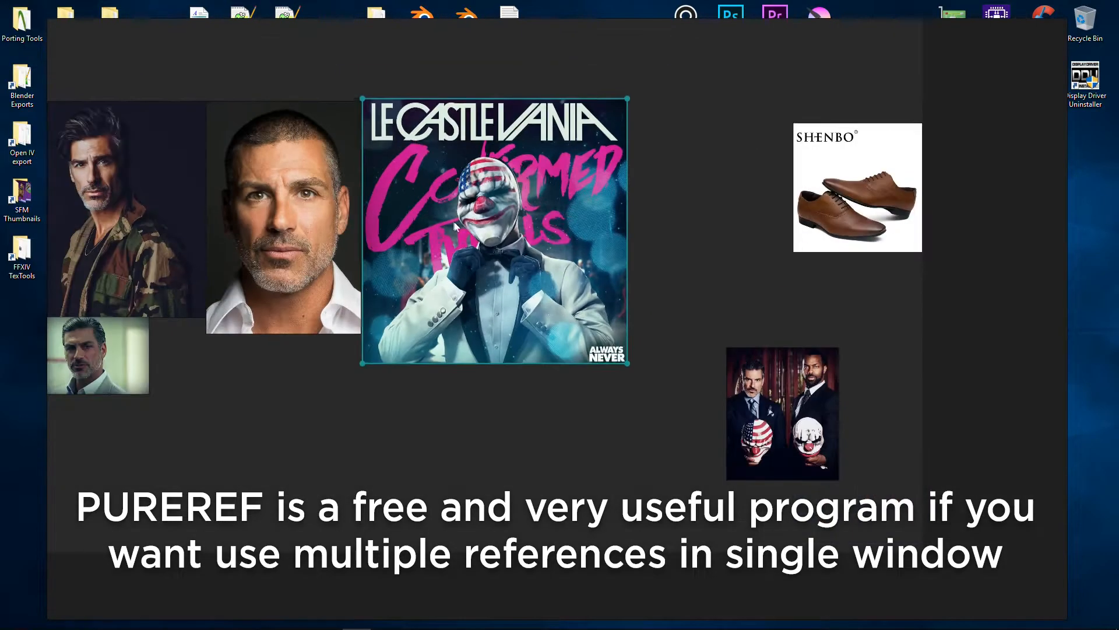
click(200, 286)
drag(208, 339, 248, 392)
drag(207, 312, 207, 288)
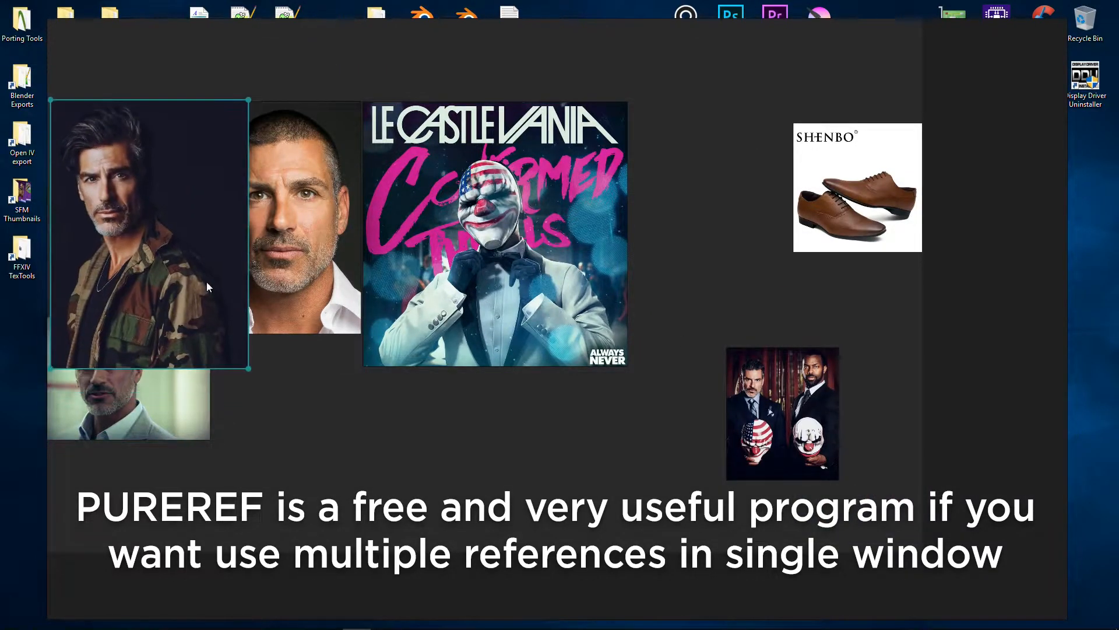
Shrink the white-shirt close-up beside the camouflage-jacket portrait and place the green-lit portrait underneath them.
drag(274, 251, 247, 249)
drag(334, 331, 295, 274)
drag(257, 227, 240, 228)
drag(146, 390, 150, 326)
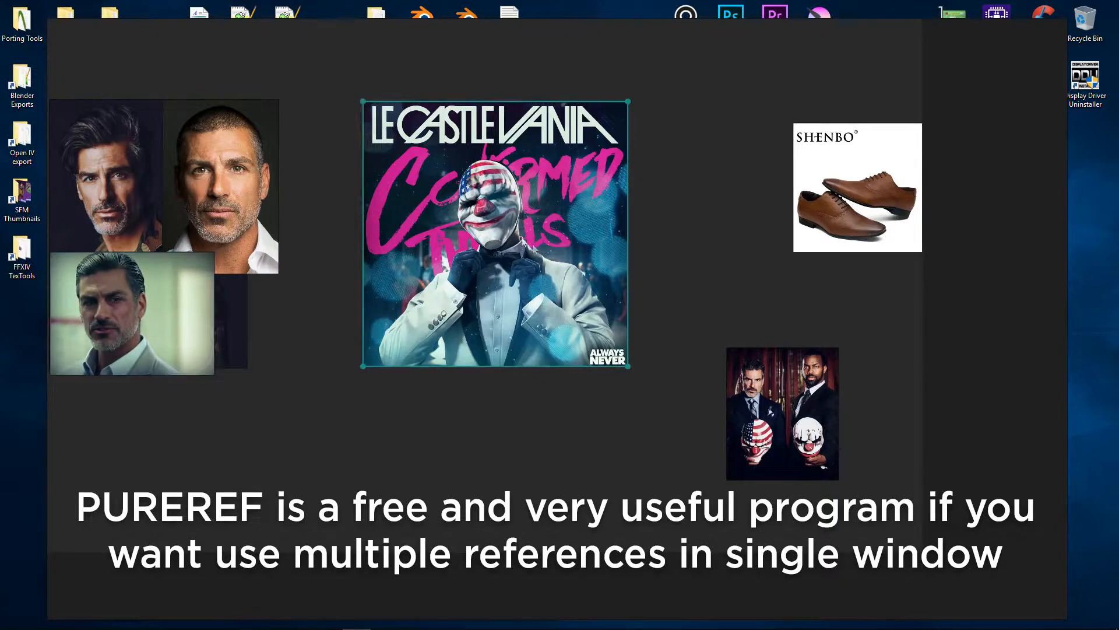
Pack the clown-mask poster, the two-man photo and the brown shoes image tightly against the portraits.
drag(443, 274, 350, 270)
drag(778, 411, 578, 160)
drag(639, 229, 755, 368)
drag(858, 187, 264, 310)
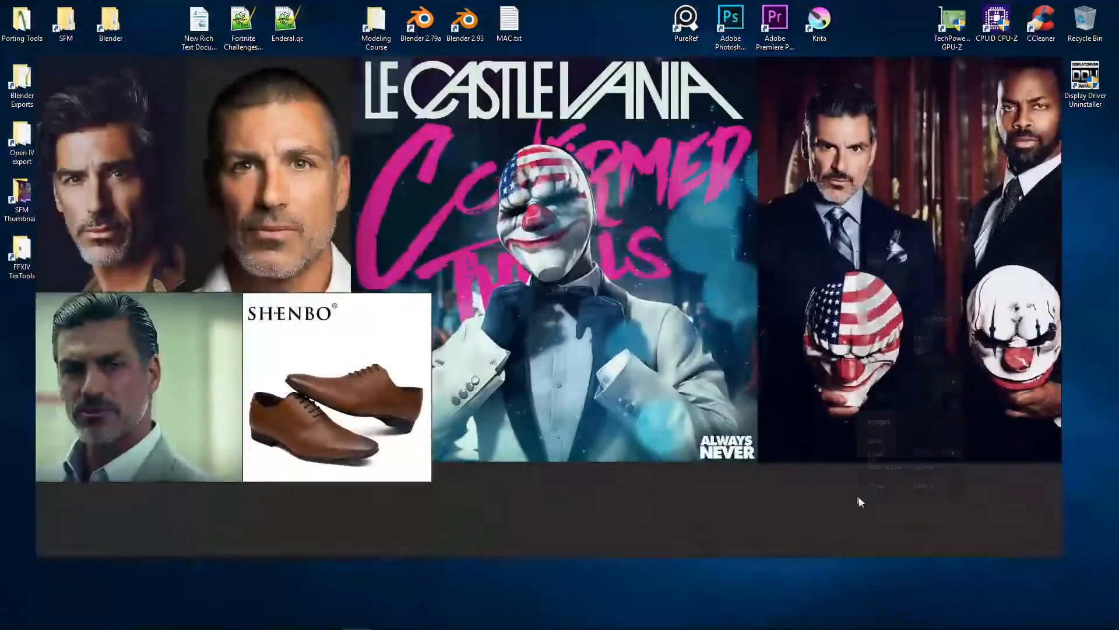
right_click(858, 486)
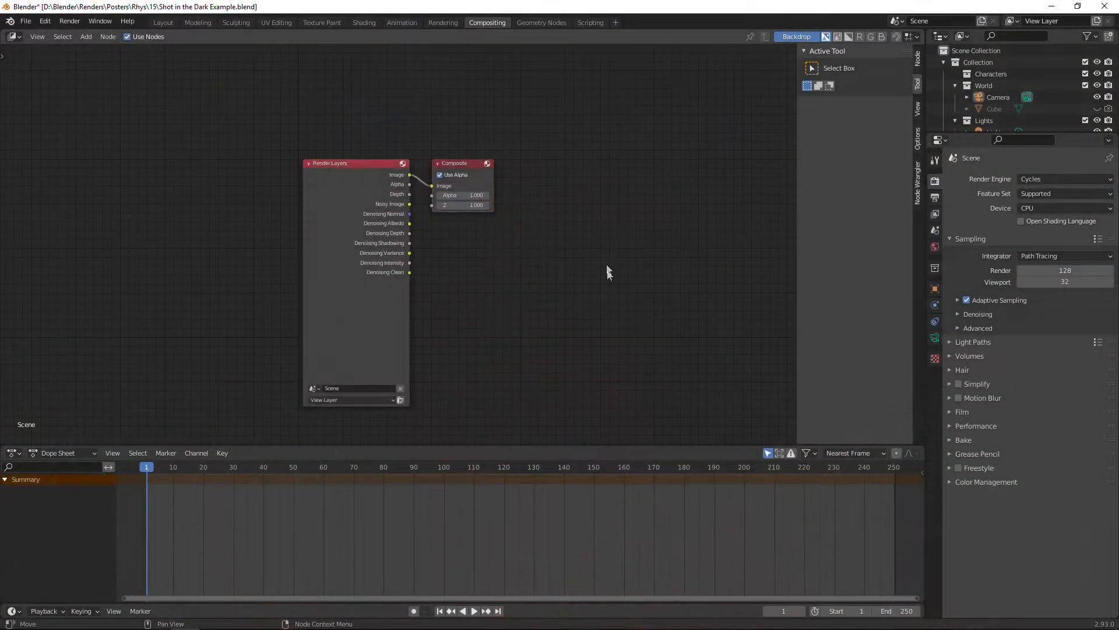
In Blender's compositor, add a Denoise node beside the Composite node.
key(F3)
text(de)
key(Return)
click(544, 224)
Connect Noisy Image and Denoising Albedo to the Denoise node, and its output to the Composite image input.
drag(353, 275, 507, 351)
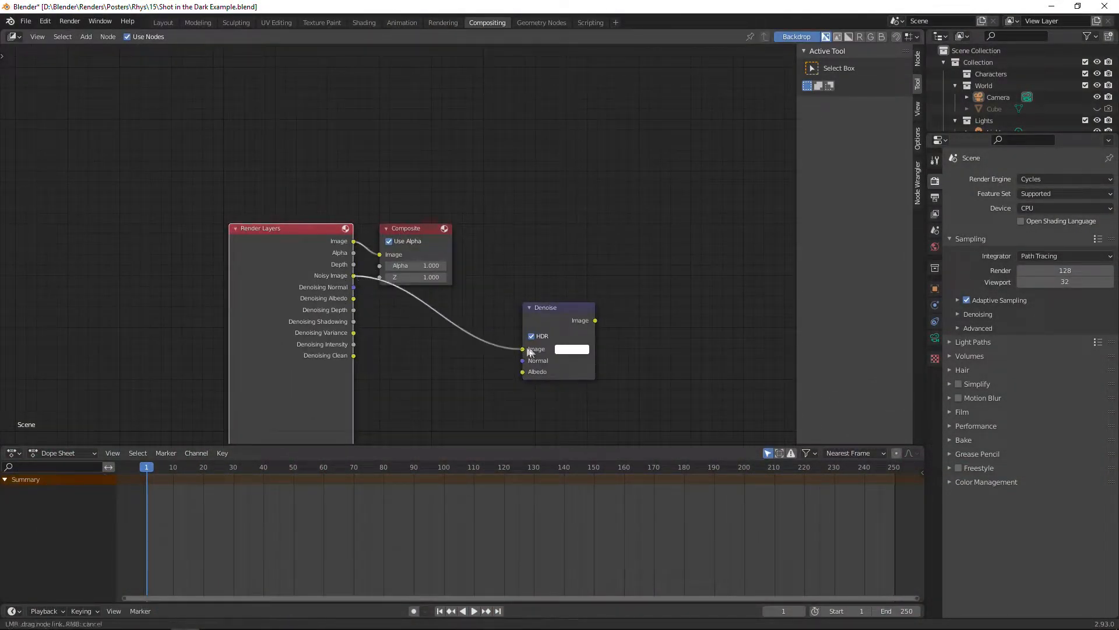
drag(354, 298, 522, 372)
drag(595, 321, 380, 255)
Rearrange the nodes so Denoise sits between Render Layers and Composite.
drag(402, 230, 629, 260)
click(613, 259)
drag(551, 311, 412, 229)
click(613, 259)
drag(629, 262, 499, 229)
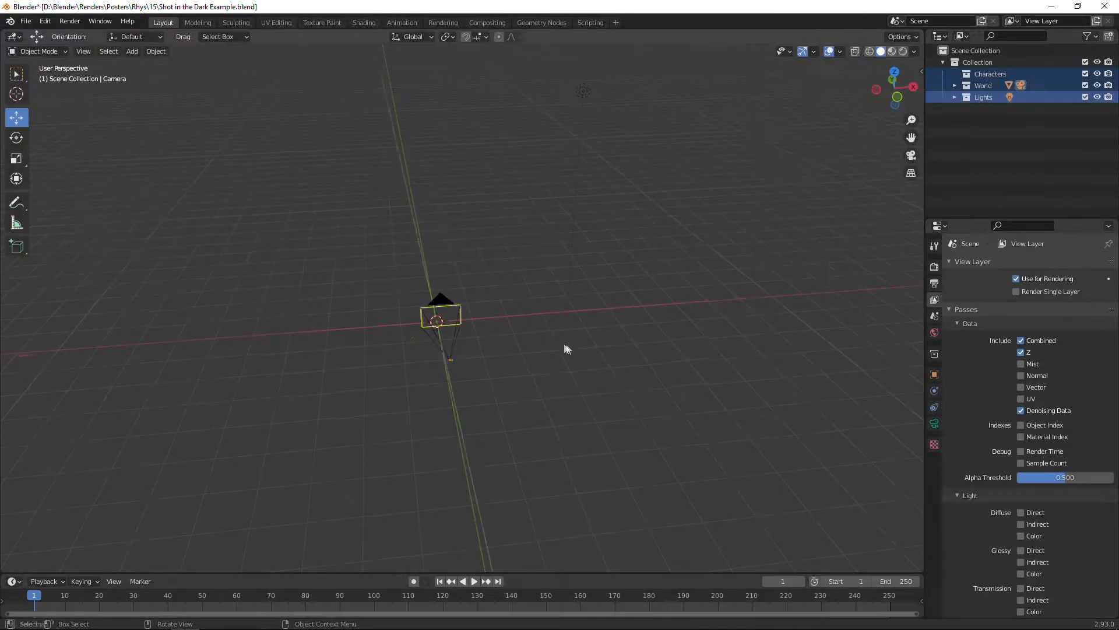
Append the Catwoman Comic Book Outfit character from the Fortnite models folder and move it into the Characters collection.
middle_drag(566, 349, 502, 344)
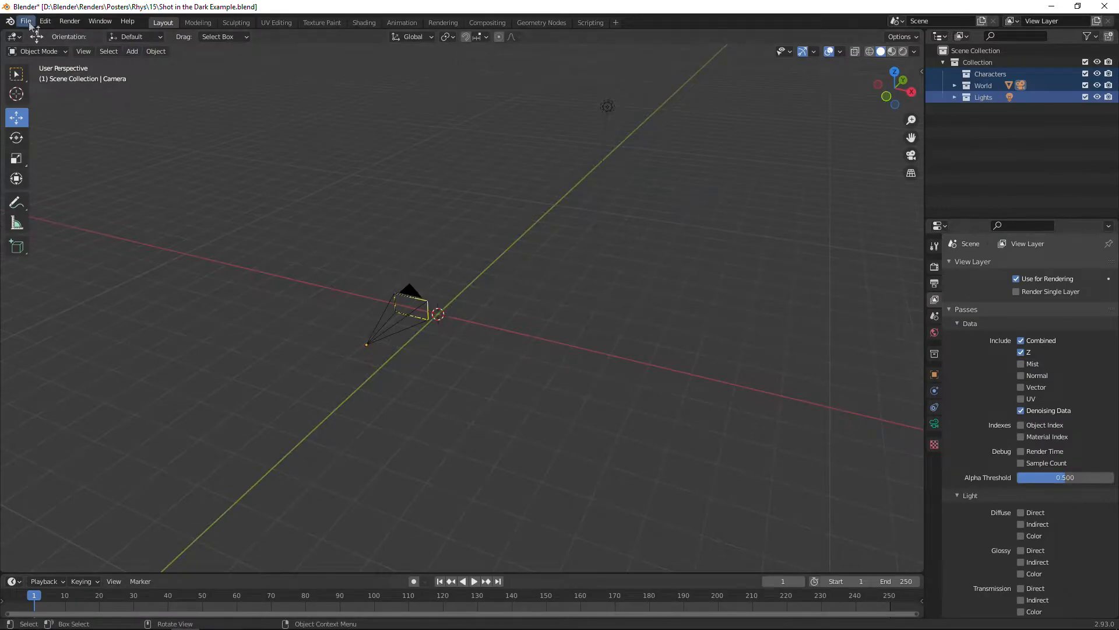
click(26, 22)
click(43, 150)
click(120, 299)
double_click(274, 128)
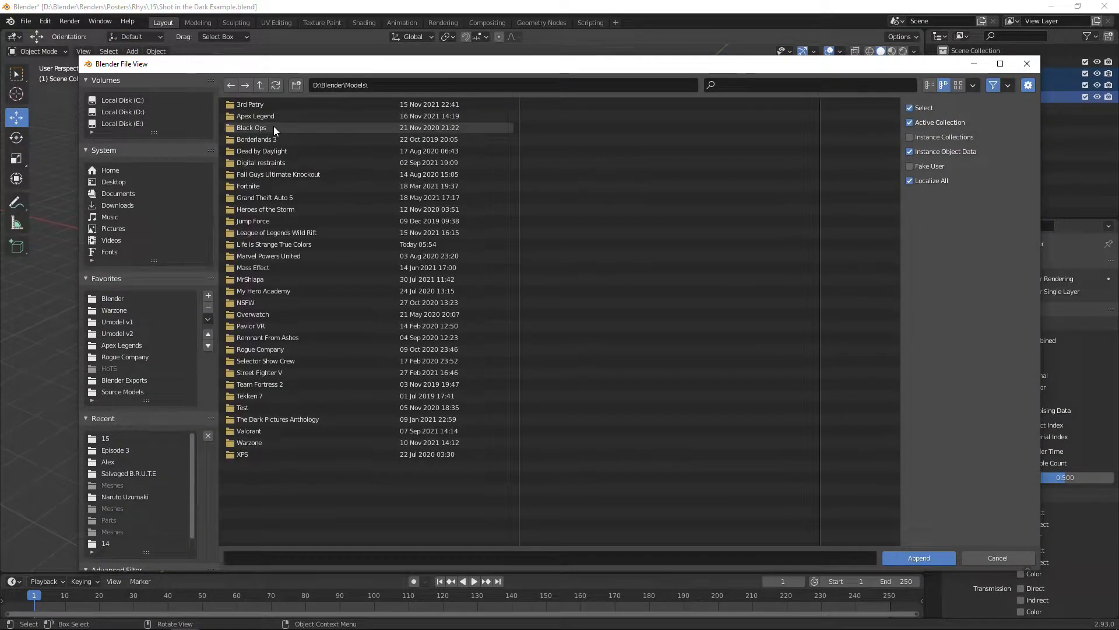
double_click(314, 186)
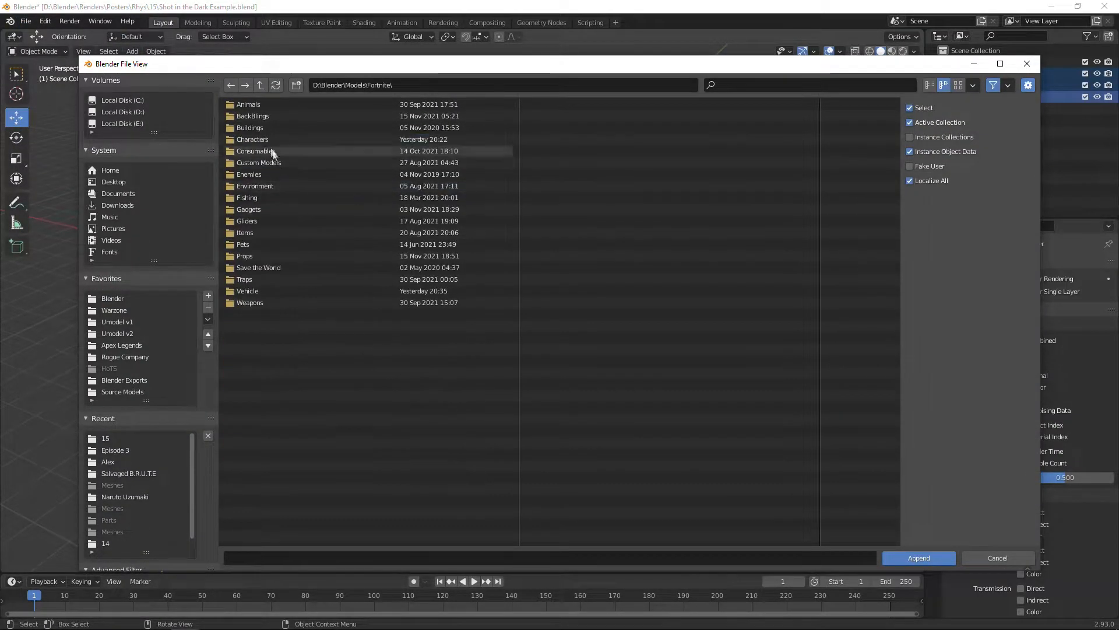
double_click(274, 154)
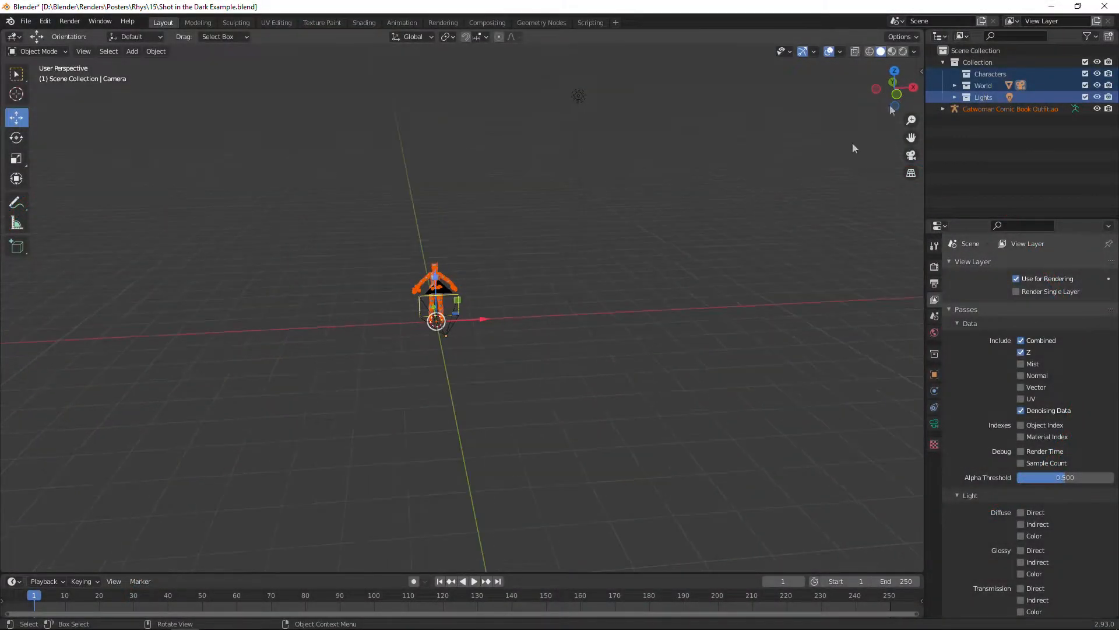
ctrl+click(978, 120)
drag(978, 120, 991, 85)
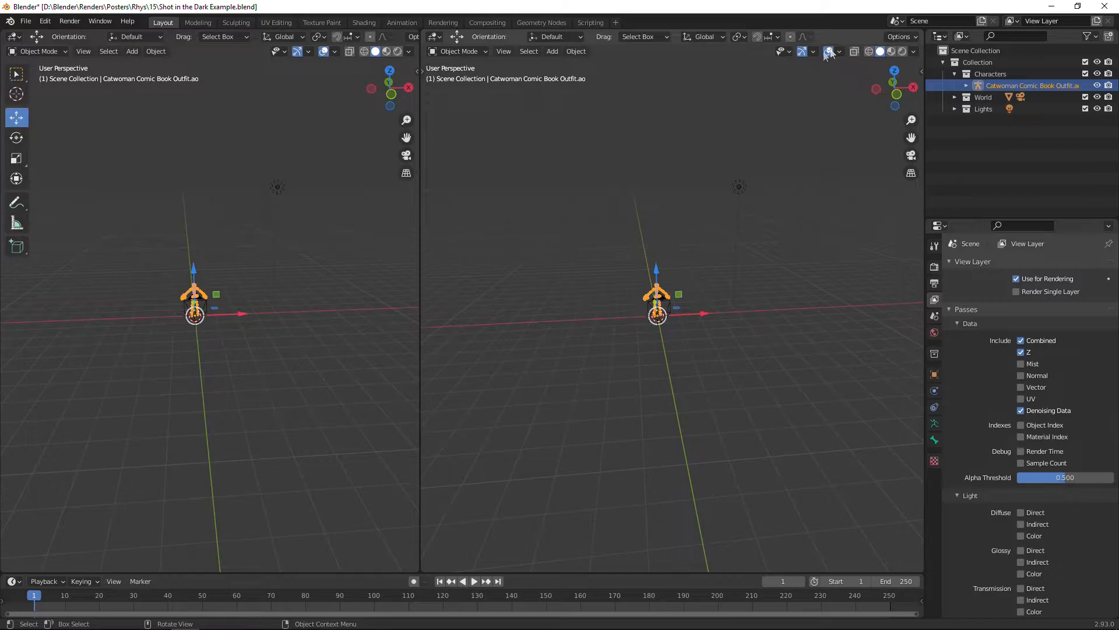
Hide the gizmos and overlays in the second viewport and switch it to the camera view.
click(802, 51)
click(839, 51)
click(829, 51)
key(KP_0)
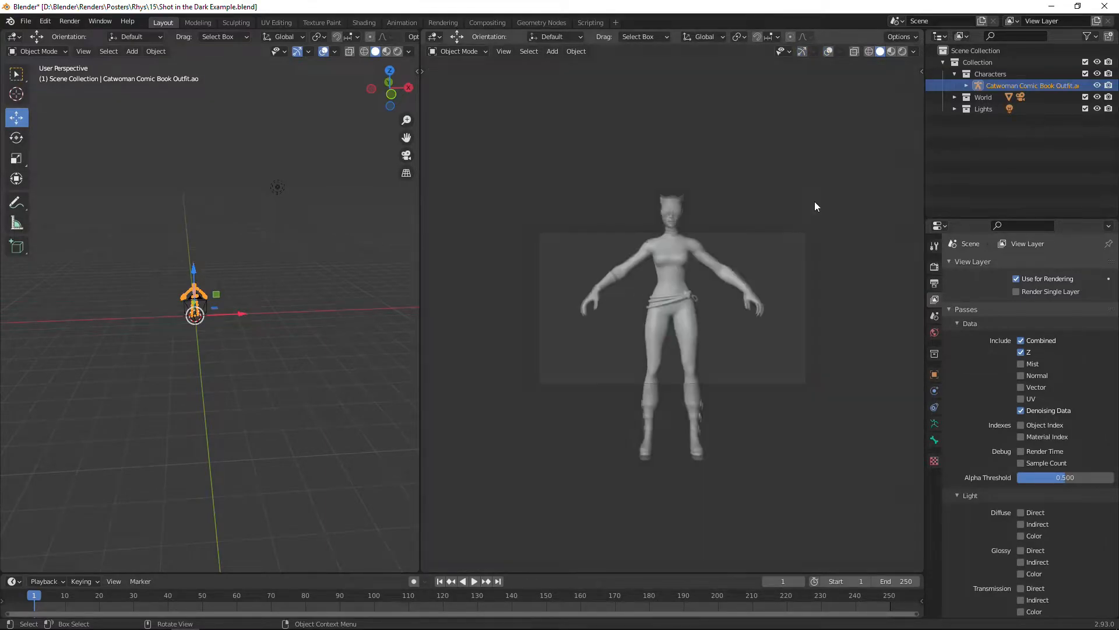
scroll(814, 201, up, 4)
Select the camera in the World collection and inspect its Safe Areas and Depth of Field settings.
click(983, 98)
click(955, 97)
click(997, 109)
click(934, 423)
click(950, 424)
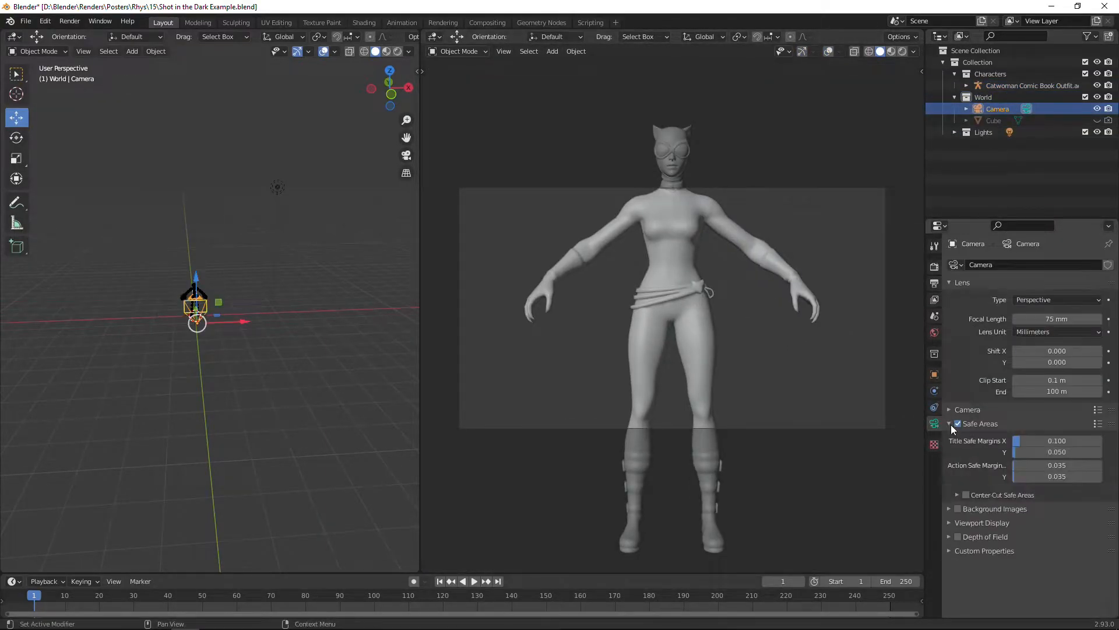
click(958, 423)
click(949, 423)
click(950, 466)
click(950, 466)
Show the overlays in the camera viewport and disable the camera's Safe Areas.
click(828, 51)
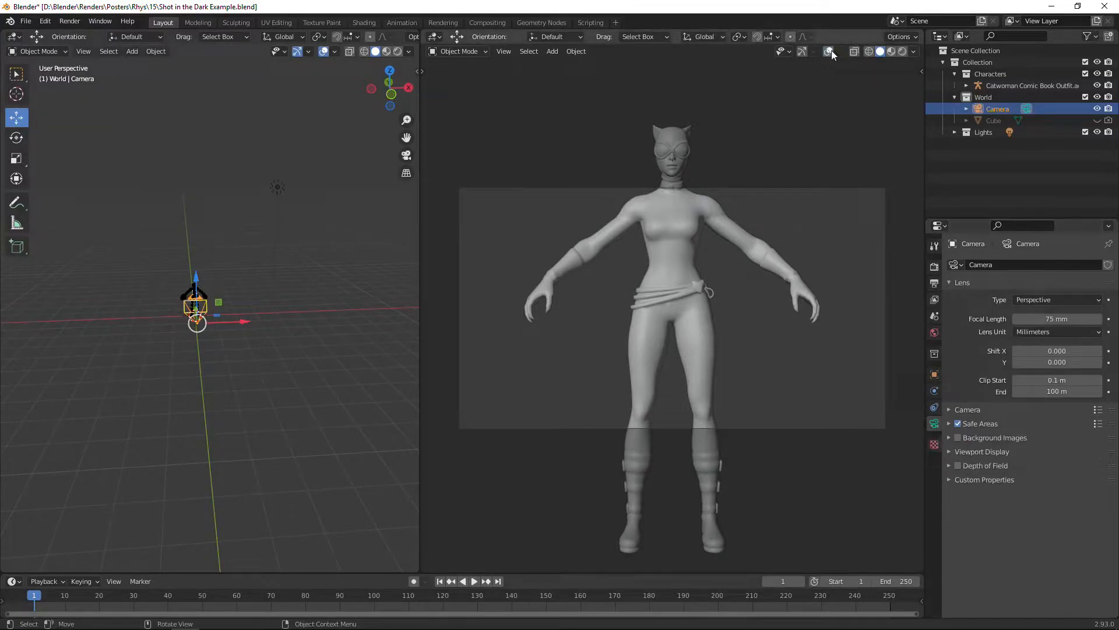
click(951, 423)
click(957, 495)
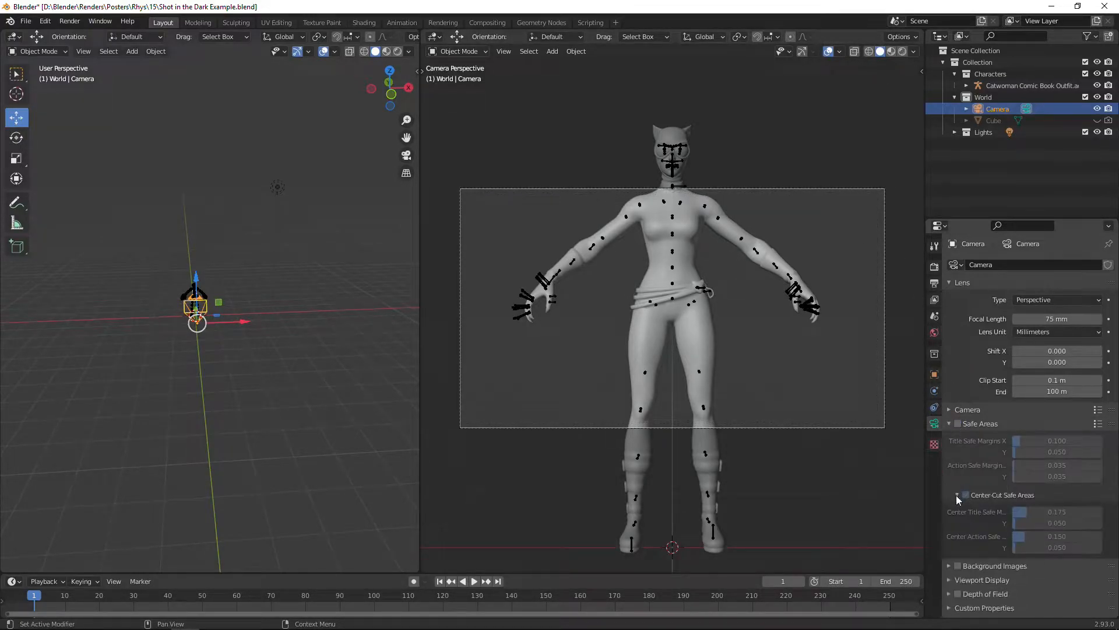
click(950, 424)
Set the camera's passepartout opacity to 1.000 and hide the overlays in the camera viewport.
click(949, 451)
drag(1043, 537, 1096, 536)
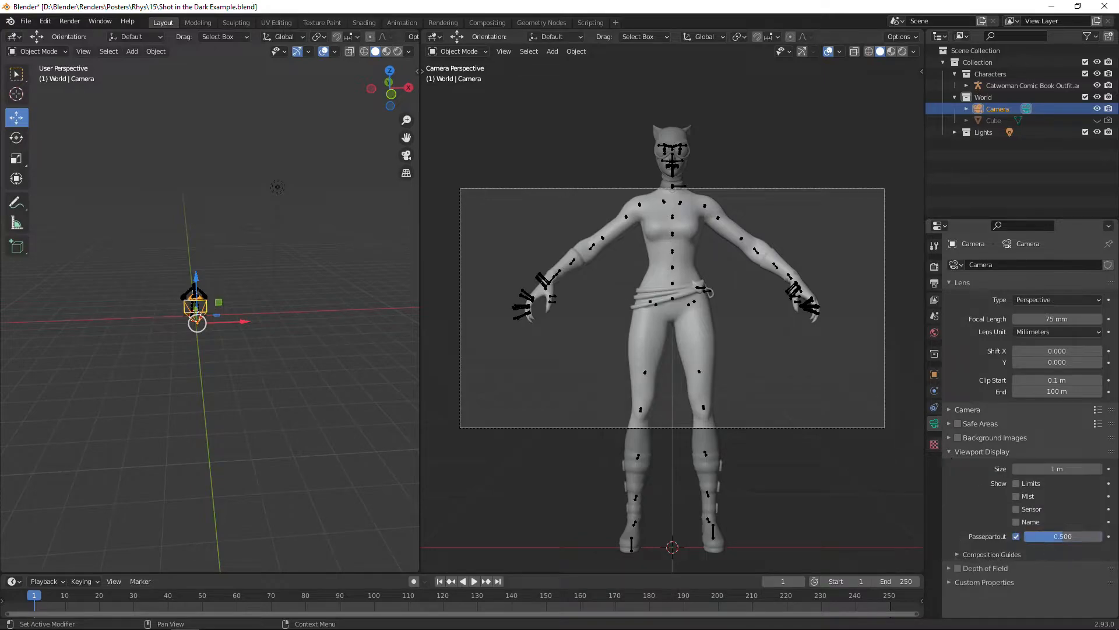
click(828, 51)
scroll(763, 210, up, 2)
scroll(758, 215, down, 1)
Widen the scene viewport beside the camera view, with the camera and character seen from the side.
middle_drag(362, 318, 245, 336)
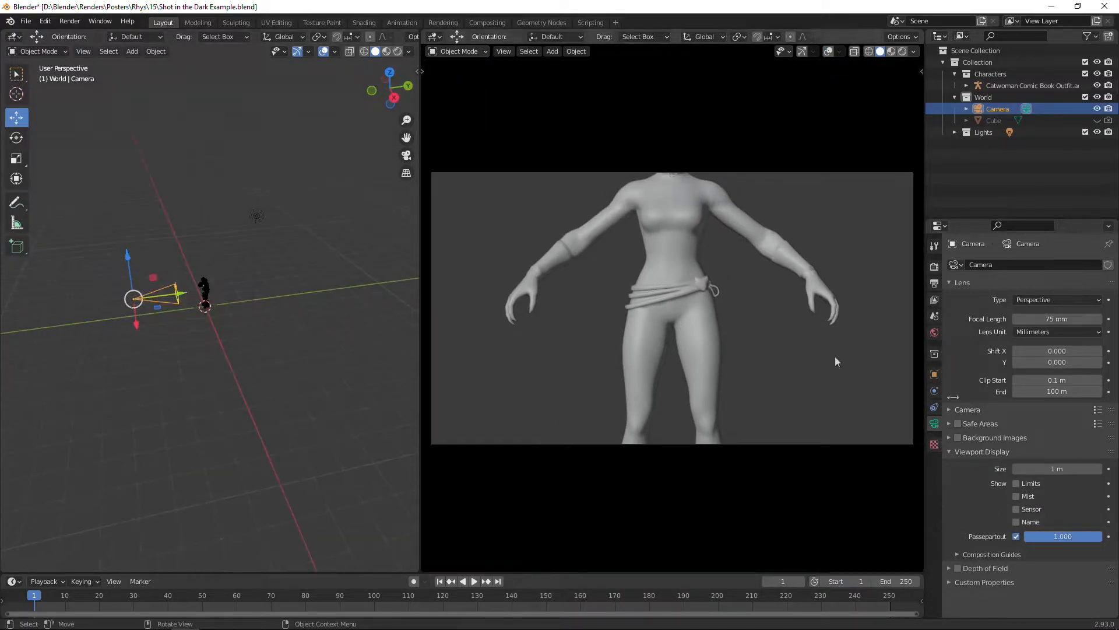
key(Escape)
middle_drag(277, 396, 244, 390)
drag(420, 373, 632, 373)
scroll(814, 384, down, 2)
scroll(321, 356, up, 3)
middle_drag(321, 356, 391, 348)
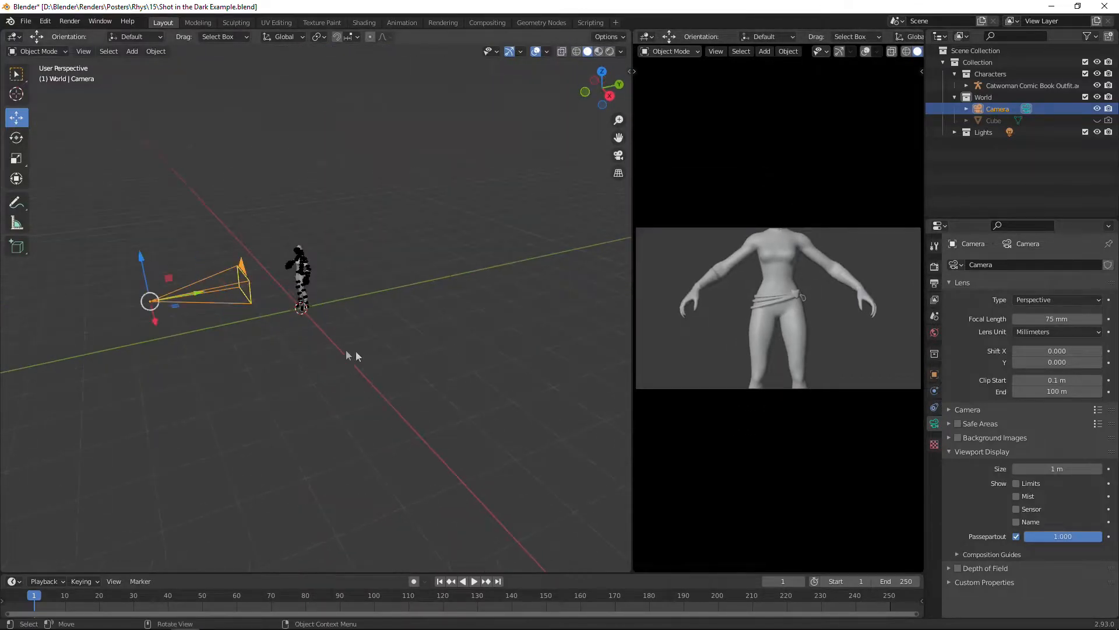
Move the camera toward the character and raise it to adjust the framing.
drag(330, 293, 422, 293)
drag(372, 261, 371, 240)
scroll(372, 242, up, 2)
middle_drag(373, 244, 406, 248)
drag(444, 253, 415, 255)
Fine-tune the camera's placement relative to the character in the side view.
middle_drag(421, 286, 506, 295)
key(KP_0)
key(KP_0)
key(KP_3)
scroll(508, 291, up, 4)
drag(257, 266, 251, 265)
drag(201, 223, 199, 222)
drag(251, 267, 196, 270)
key(r)
key(g)
Try focal lengths of 90 mm and 50 mm on the camera and return to 75 mm.
click(1025, 318)
text(90)
key(Return)
text(50)
key(Return)
click(1024, 319)
text(75)
key(Return)
Collapse and hide the World collection, and select the Catwoman Comic Book Outfit.ao armature.
middle_drag(344, 265, 429, 298)
click(955, 97)
click(1097, 97)
click(1035, 86)
drag(633, 217, 549, 217)
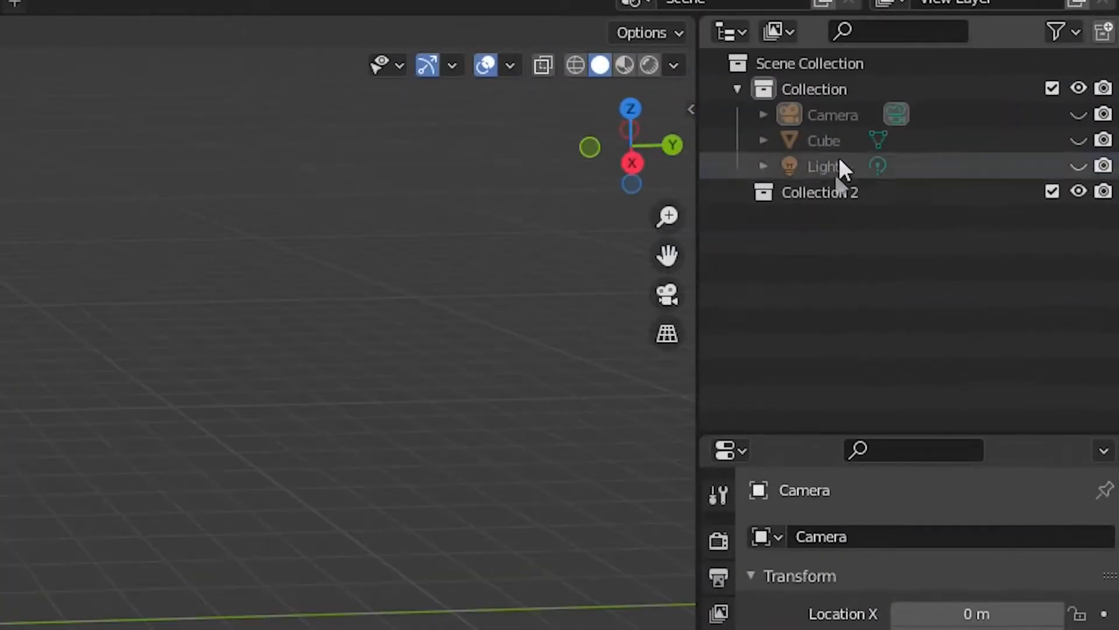
Rename Collection 2 as Characters.
double_click(822, 193)
text(Characters)
key(Return)
Create another collection and name it World.
right_click(820, 201)
click(828, 208)
double_click(828, 211)
text(World)
key(Return)
Add a further collection named Lights.
right_click(828, 211)
click(831, 219)
double_click(832, 243)
text(Lights)
key(Return)
Unhide the default objects, and move the light into Lights and the cube and camera into World.
drag(828, 245, 801, 302)
drag(1079, 115, 1079, 167)
drag(831, 168, 802, 243)
drag(828, 146, 805, 190)
drag(819, 116, 813, 90)
Select the Characters, World and Lights collections and nest them inside Collection.
click(738, 141)
click(817, 115)
shift+click(803, 165)
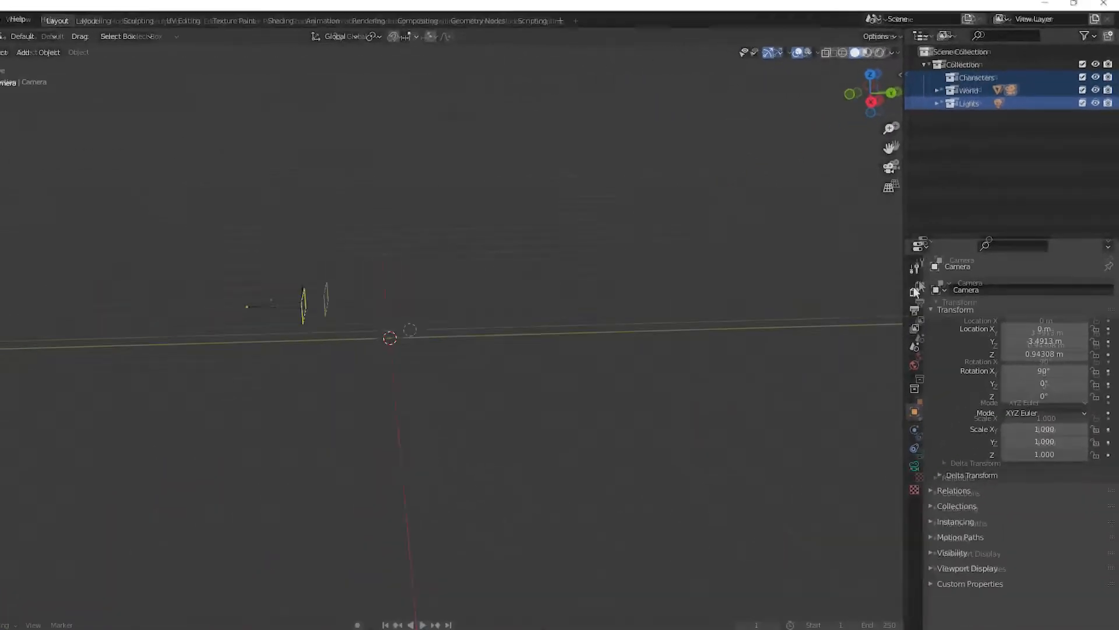
Open the camera's settings with Safe Areas enabled and look through its margin options.
click(934, 425)
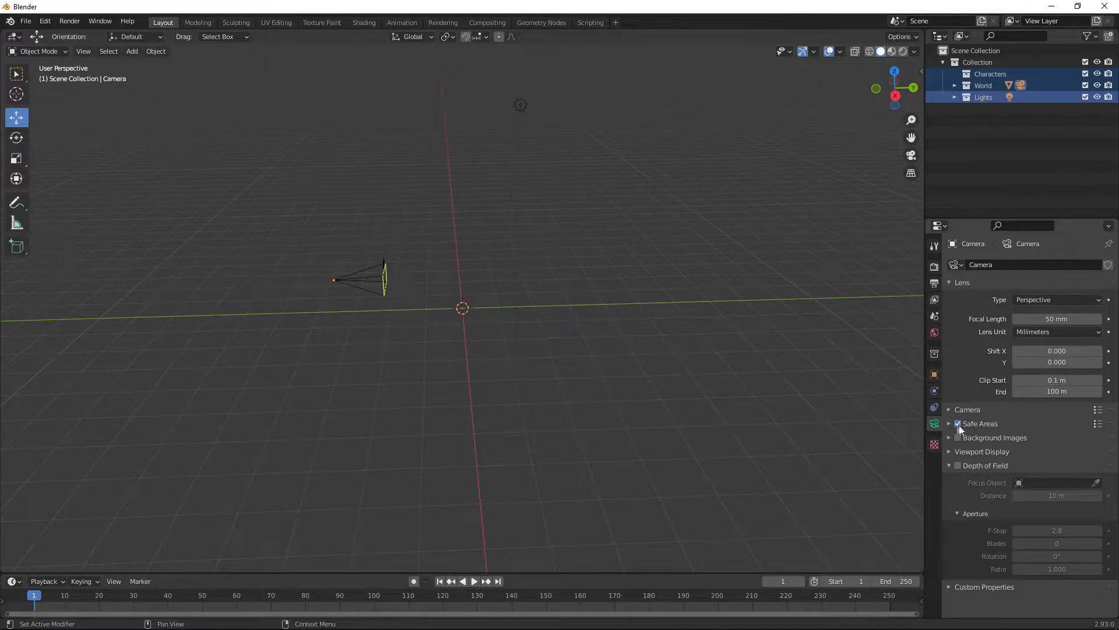
click(950, 424)
click(951, 425)
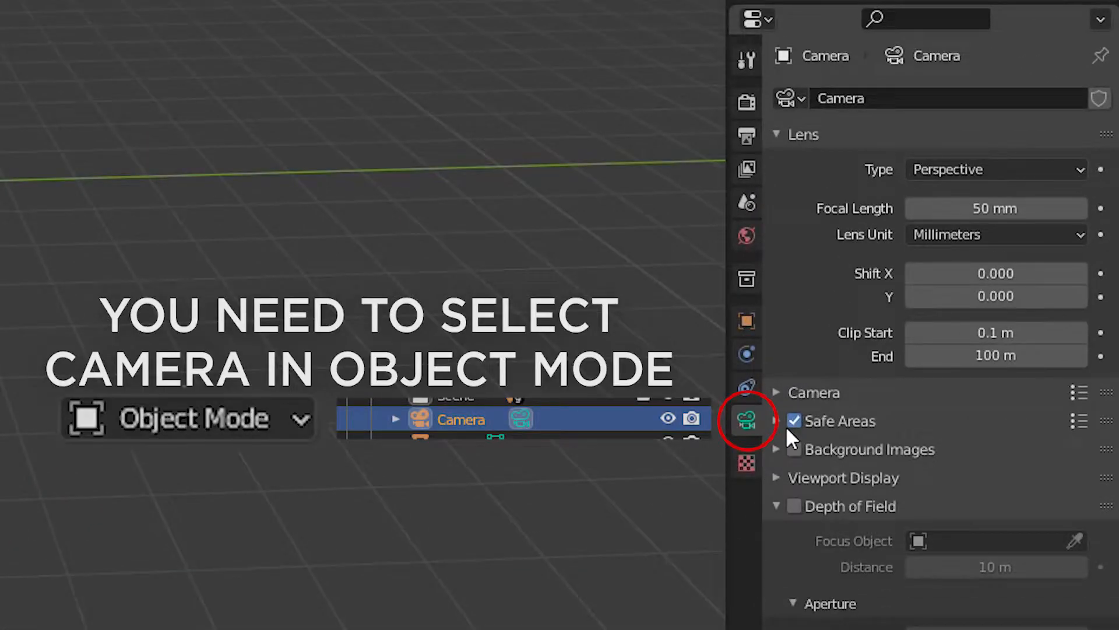
click(781, 420)
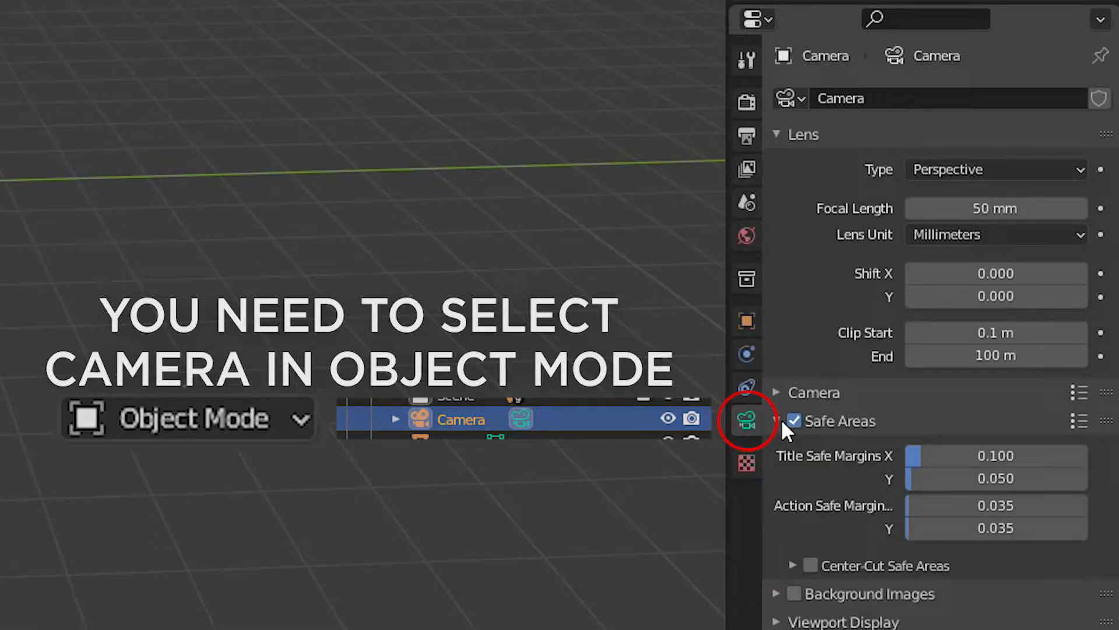
click(776, 393)
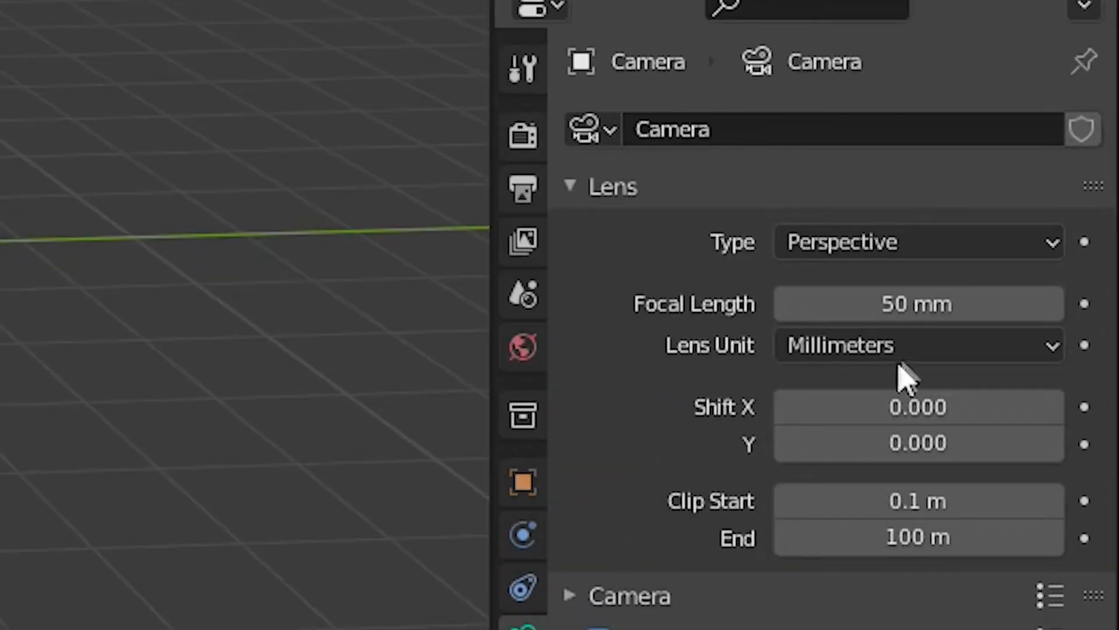
Set the camera's focal length to 75 mm.
click(912, 302)
text(75)
key(Return)
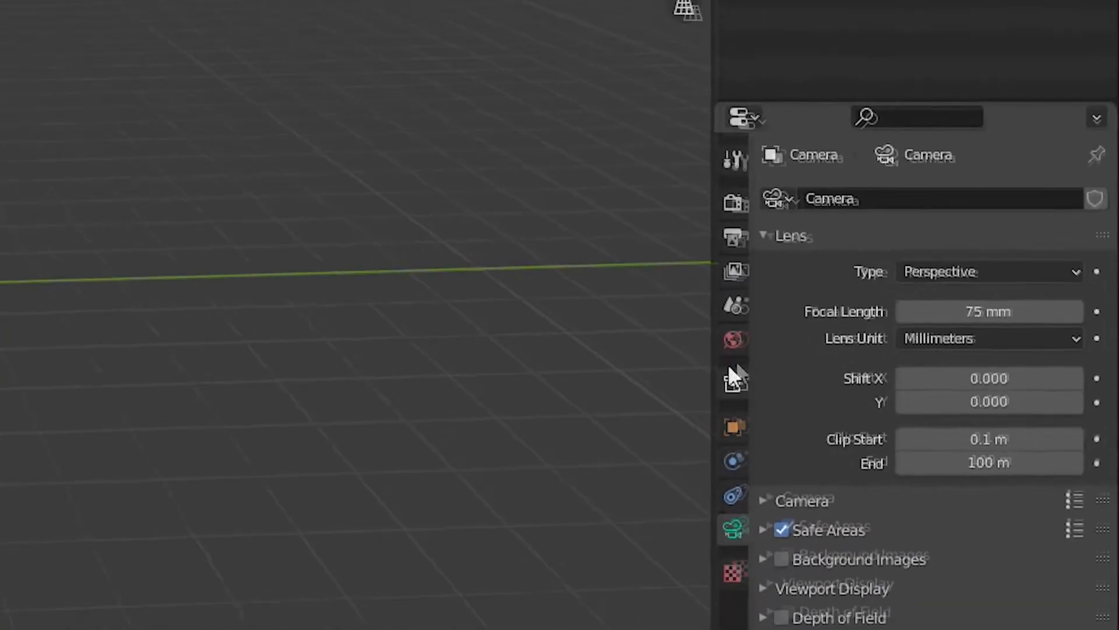
Enable the Denoising Data pass and save the project as Shot in the Dark Example.blend.
click(521, 240)
click(1021, 411)
click(26, 21)
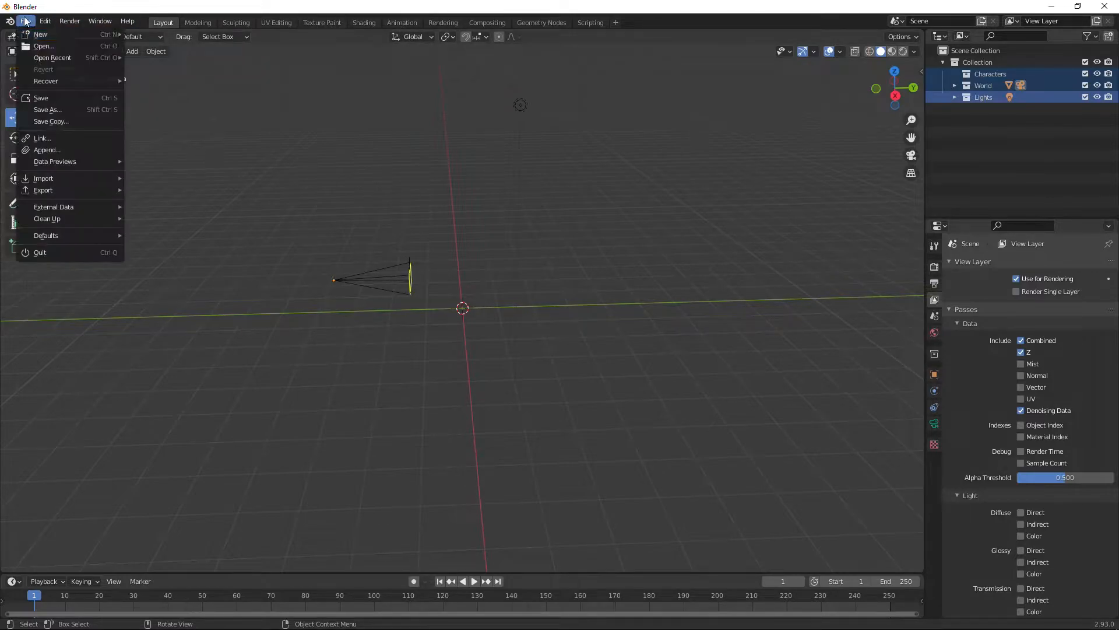
click(46, 119)
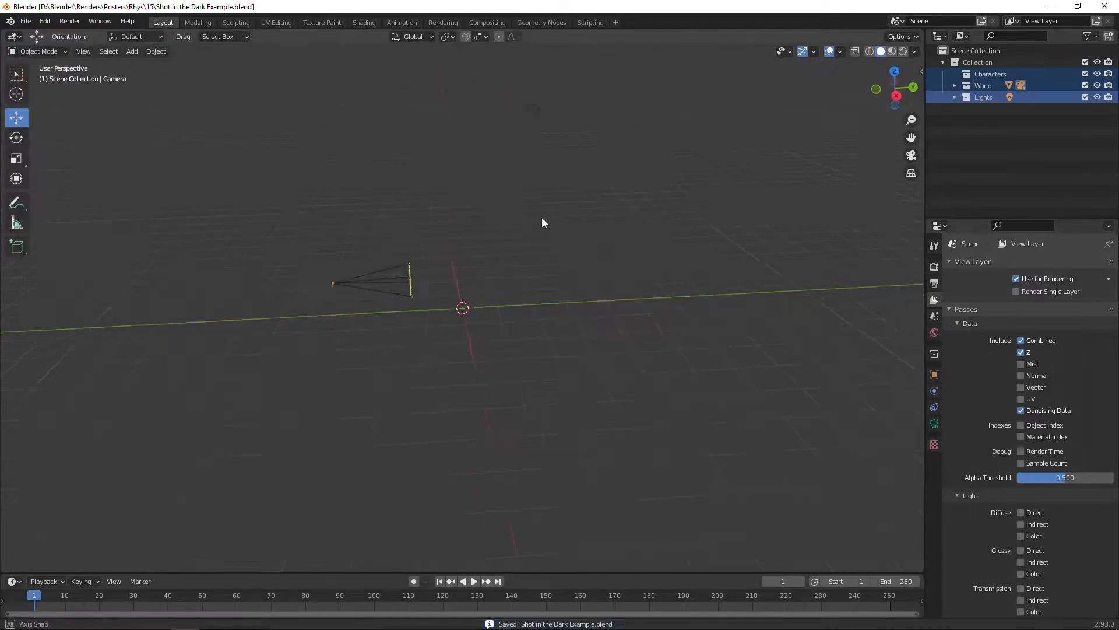
Clear the tools, gizmos and overlays from the second viewport and set it to look through the camera.
middle_drag(541, 217, 664, 241)
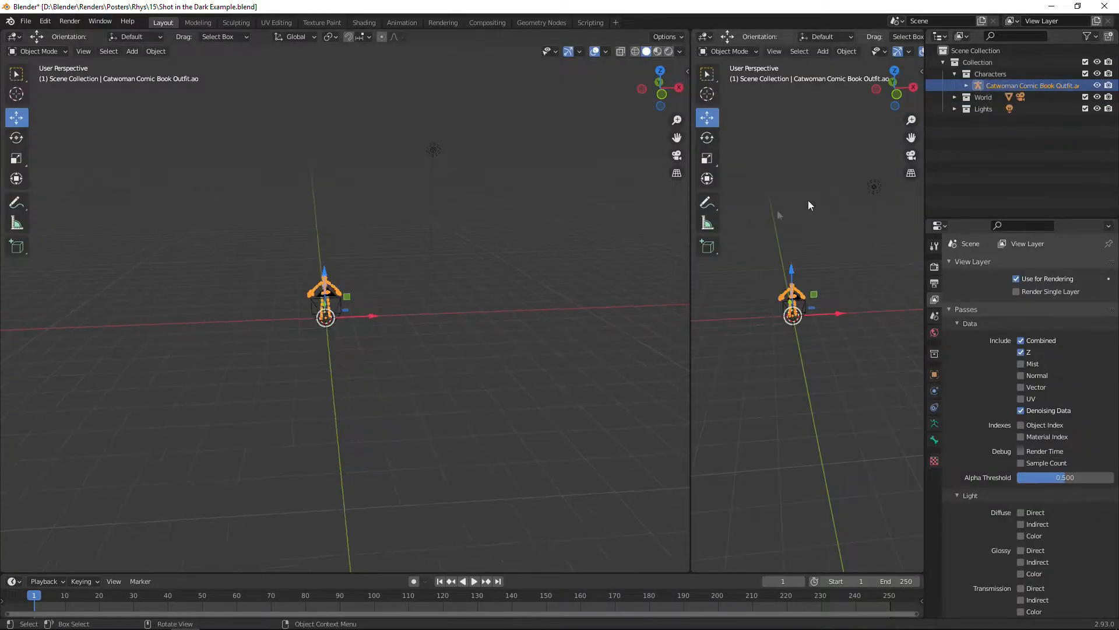
key(n)
key(n)
key(t)
click(802, 51)
click(839, 51)
click(828, 51)
key(KP_0)
Turn off the camera's Safe Areas, set Passepartout to 1.000, and keep overlays hidden in the camera viewport.
click(934, 423)
click(950, 423)
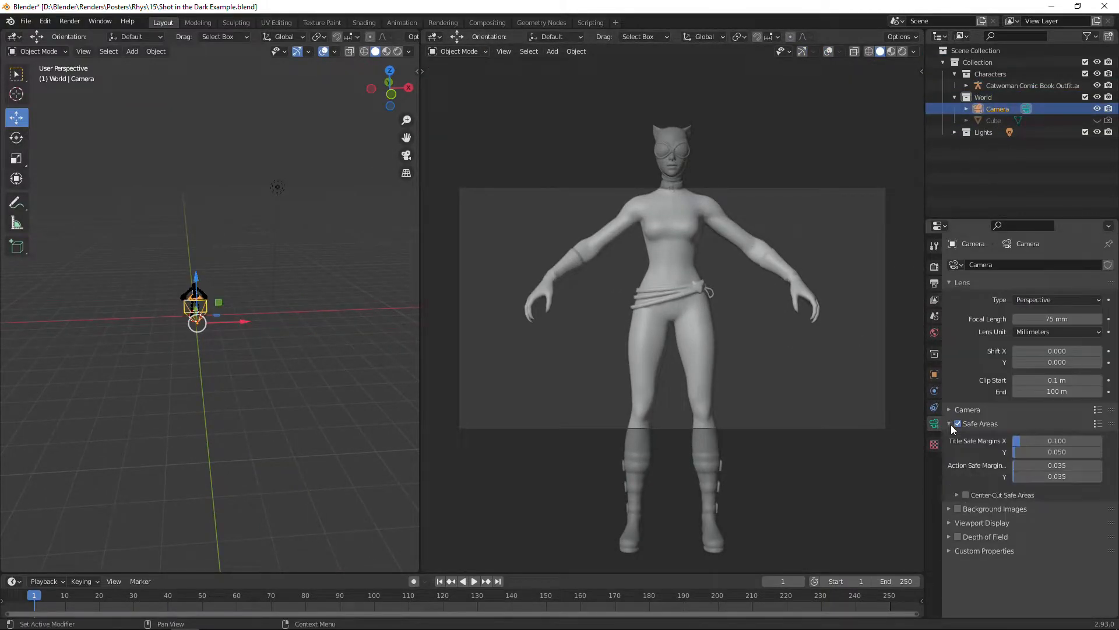
click(958, 424)
click(950, 424)
click(951, 411)
click(951, 411)
click(950, 466)
click(950, 465)
click(949, 479)
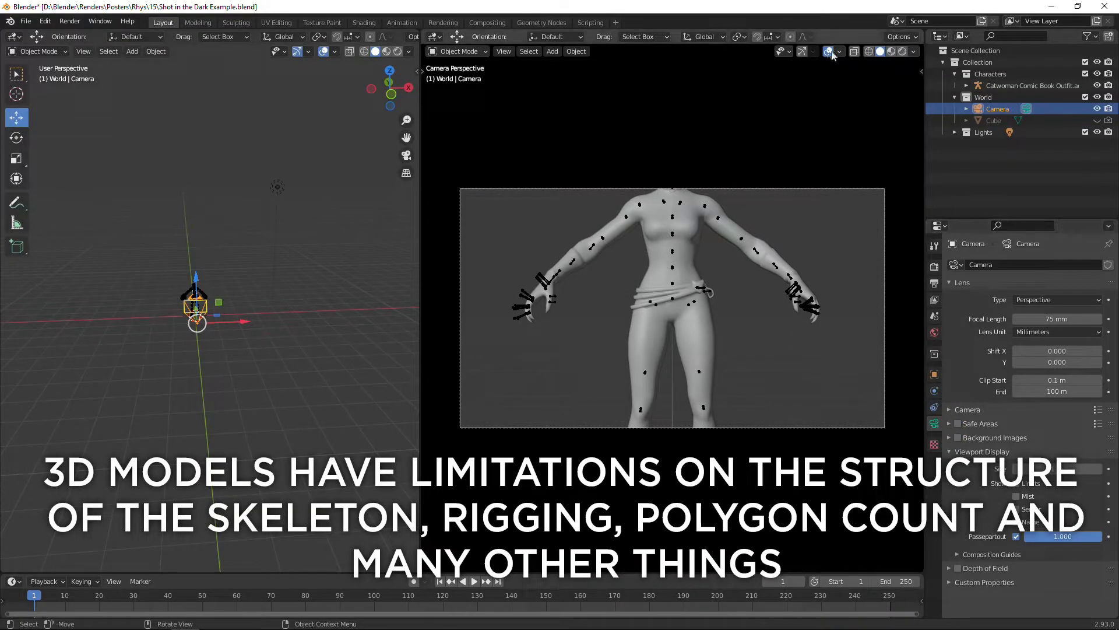
click(828, 51)
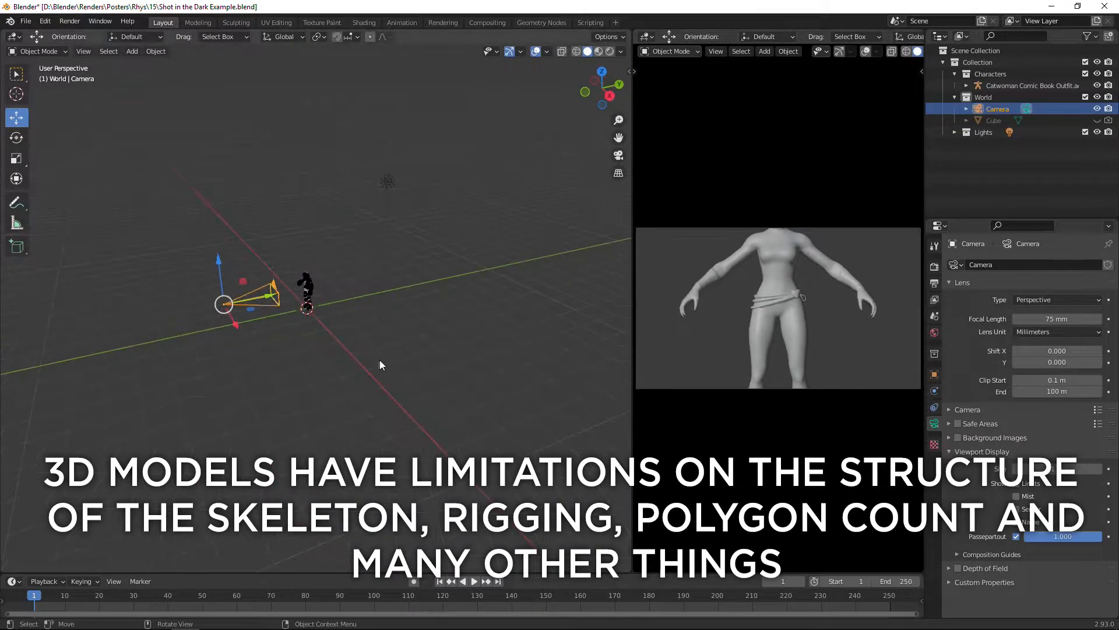
Move the camera closer and higher to frame the character's head and chest, and check the framing through the camera.
scroll(379, 359, up, 3)
key(g)
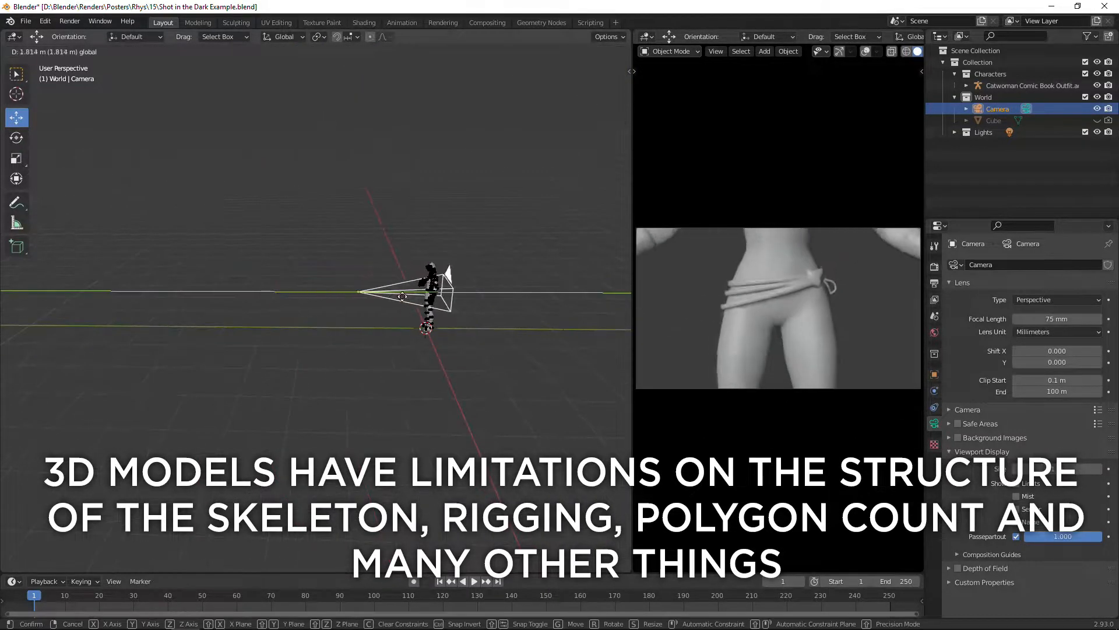
drag(371, 241, 372, 236)
drag(428, 252, 395, 253)
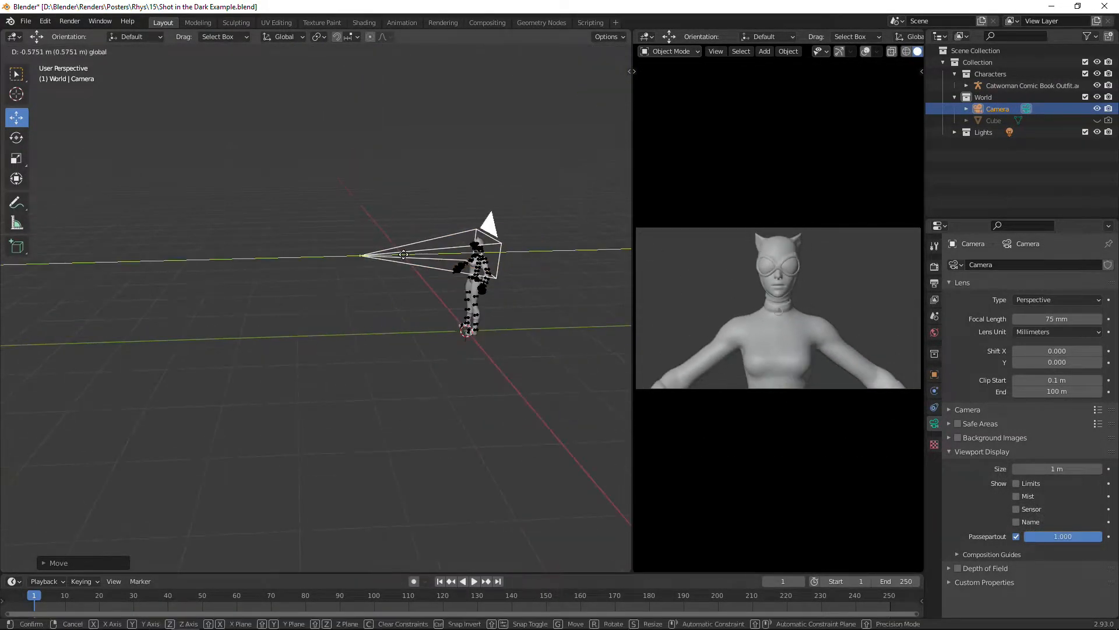
key(KP_0)
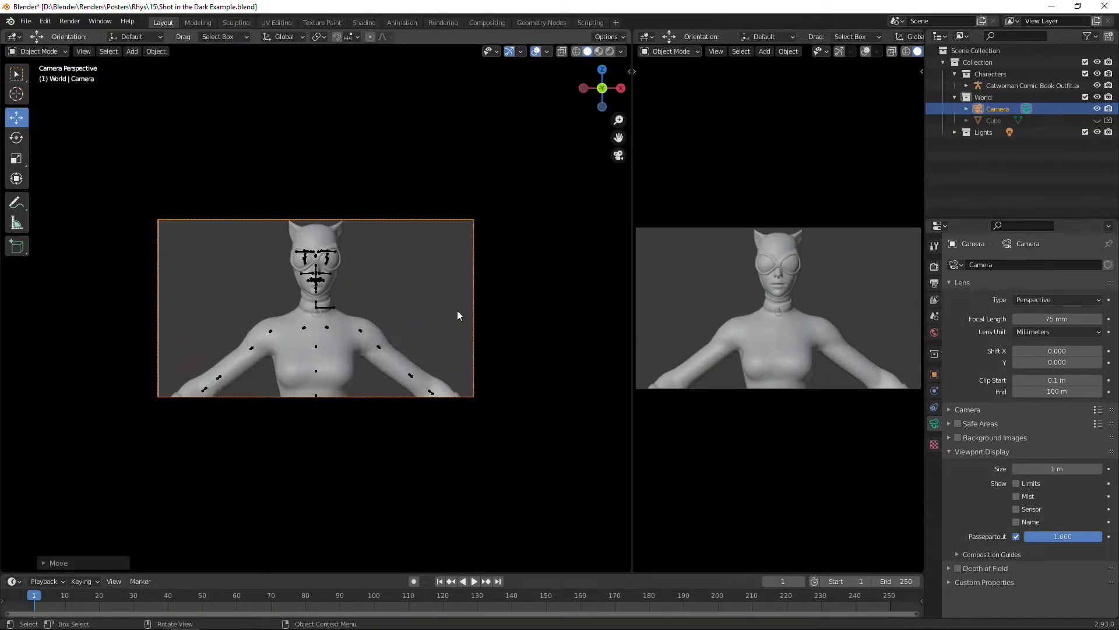
Adjust the camera's distance from the character in the right side view, trying a 90-degree rotation.
key(KP_3)
drag(247, 267, 279, 266)
click(16, 137)
drag(204, 236, 203, 237)
text(90)
key(Return)
Try a 50 mm focal length, pull the camera back from the character, and set the focal length to 75 mm.
double_click(1027, 313)
text(50)
key(Return)
drag(272, 266, 196, 268)
double_click(1033, 319)
text(75)
key(Return)
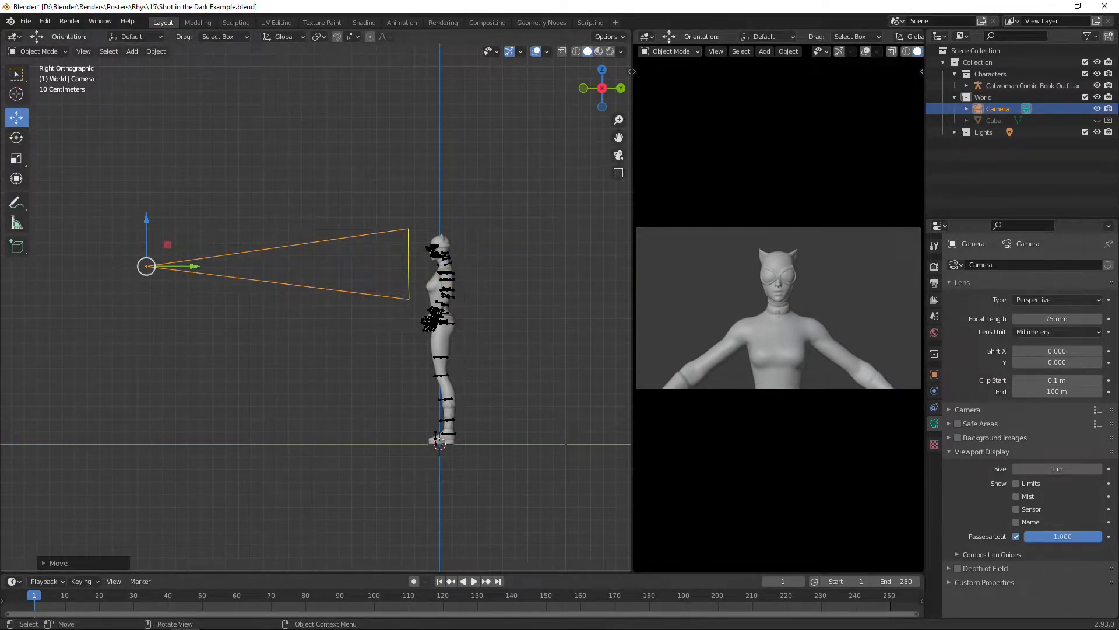
Hide the World collection and select the Catwoman armature.
middle_drag(233, 280, 344, 320)
click(1098, 97)
click(955, 97)
click(1039, 86)
Widen the camera viewport and switch the Catwoman armature to Pose Mode.
drag(633, 217, 552, 218)
scroll(557, 280, up, 4)
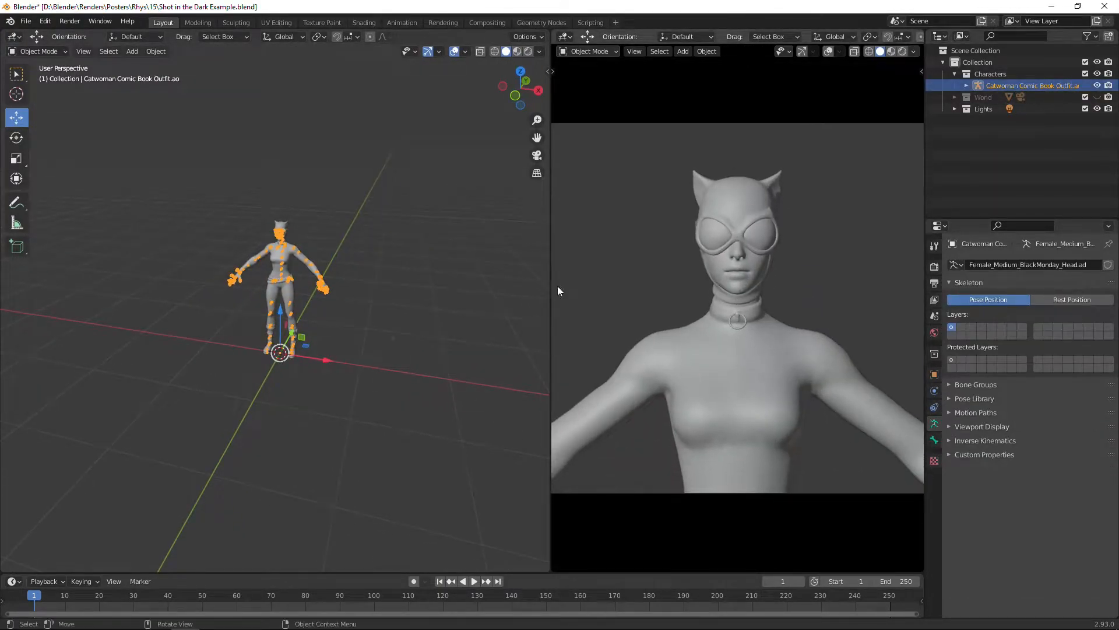
middle_drag(373, 297, 437, 303)
click(41, 53)
click(39, 88)
click(40, 51)
click(39, 65)
Rotate bones of the Catwoman armature to start posing the character.
click(17, 137)
drag(335, 380, 366, 320)
middle_drag(367, 321, 329, 327)
drag(375, 425, 369, 424)
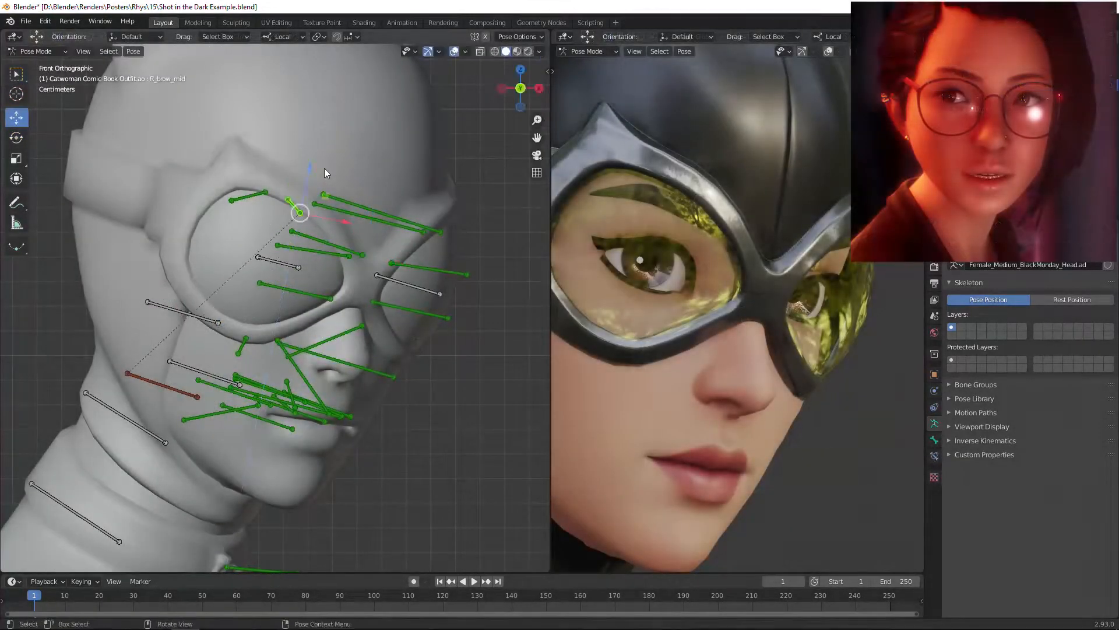
Rotate the upper and lower eyelid bones of the left eye to adjust how open it is.
shift+middle_drag(325, 174, 319, 149)
click(327, 254)
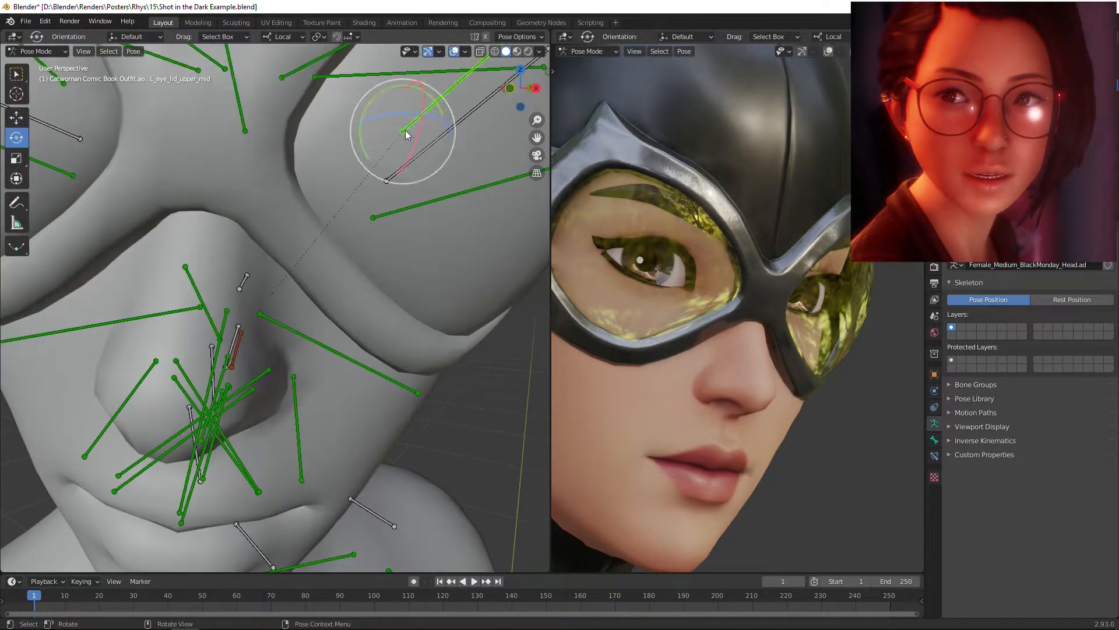
mouse_move(361, 373)
middle_down()
mouse_move(335, 383)
mouse_move(356, 373)
middle_up()
drag(331, 291, 324, 274)
click(175, 285)
drag(217, 269, 216, 254)
middle_drag(76, 318, 173, 324)
middle_drag(350, 327, 243, 337)
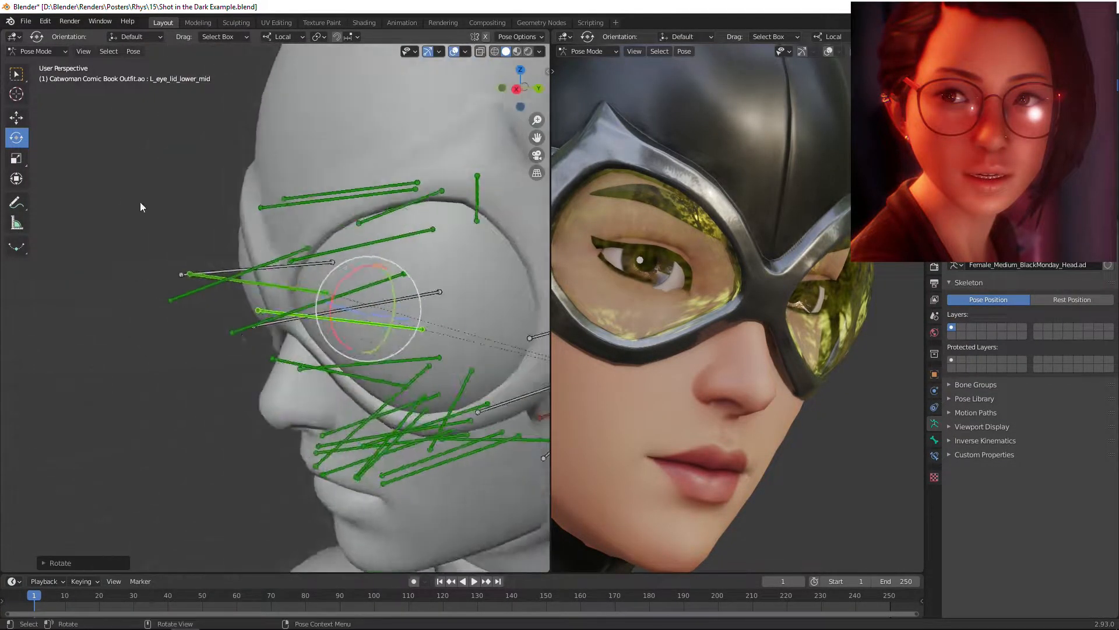
Rotate further facial bones to refine the character's expression toward the reference portrait.
click(16, 117)
middle_drag(402, 326, 357, 317)
middle_drag(234, 332, 374, 335)
click(358, 337)
click(16, 138)
drag(388, 307, 373, 293)
middle_drag(364, 343, 306, 335)
click(16, 138)
click(226, 281)
scroll(233, 285, up, 3)
key(r)
click(450, 357)
Move the lip bones, including the left lip corner, to part the mouth slightly.
click(195, 312)
middle_drag(173, 302, 326, 338)
key(g)
click(330, 345)
click(282, 251)
key(g)
key(z)
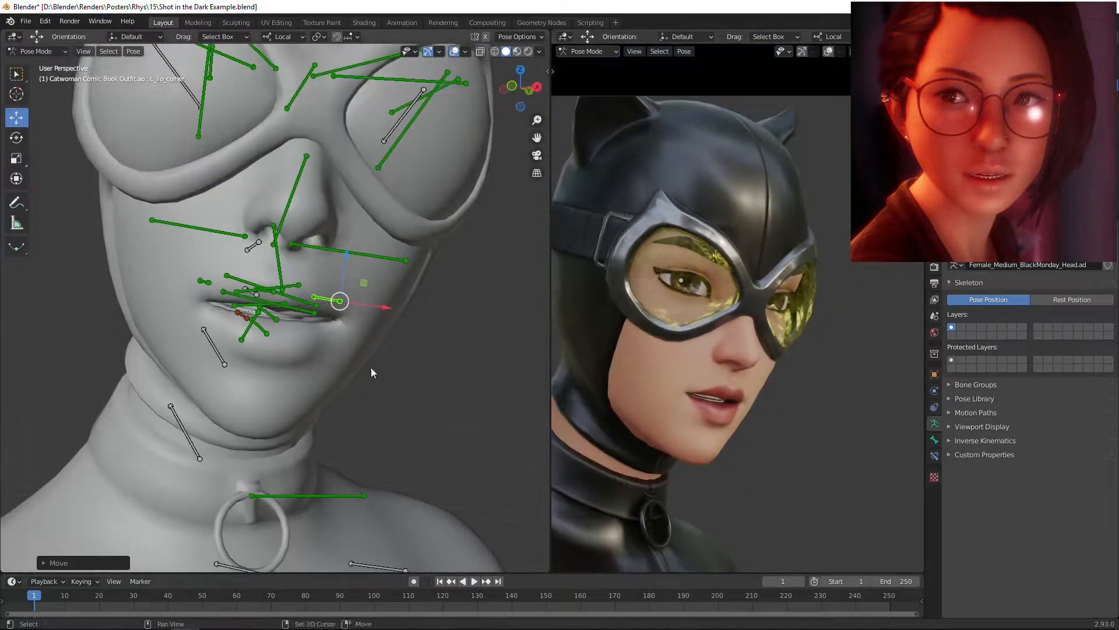
Freely rotate two more bones to adjust the pose of the character's head.
middle_drag(371, 367, 303, 344)
click(265, 270)
key(r)
key(r)
click(269, 320)
click(302, 175)
key(r)
key(r)
click(315, 198)
Rotate the neck bones, including neck_02, and the head bone to turn the face toward the camera.
click(301, 330)
key(r)
key(r)
click(319, 336)
click(312, 283)
key(r)
click(303, 280)
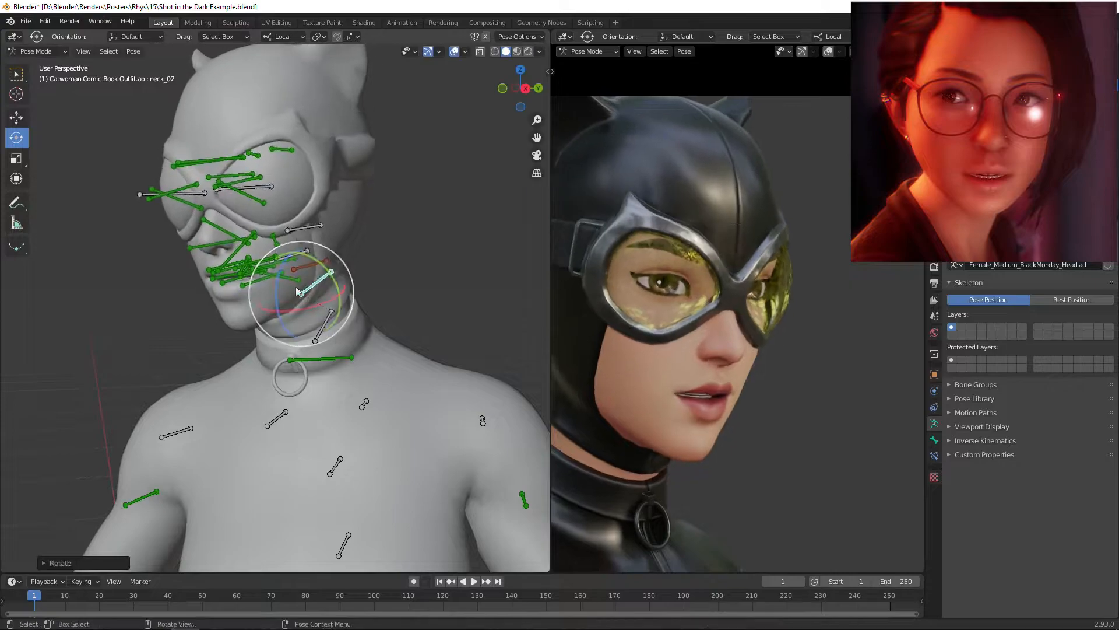
click(295, 227)
key(r)
key(r)
click(286, 234)
Freely rotate the right eye bone to change its gaze direction.
middle_drag(199, 286, 274, 299)
click(337, 238)
middle_drag(327, 251, 305, 289)
click(240, 224)
key(r)
key(r)
click(267, 214)
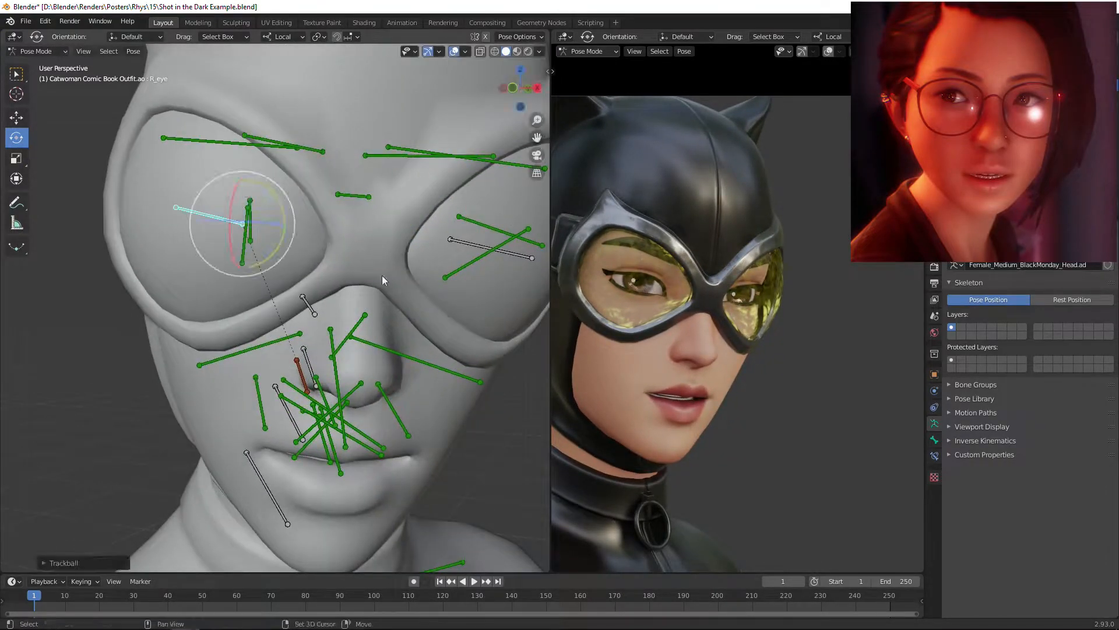
Freely rotate the eye bones again to refine the gaze, checking it in the camera viewport.
middle_drag(267, 214, 326, 233)
click(323, 242)
key(r)
key(r)
click(83, 220)
key(r)
key(r)
click(93, 227)
scroll(729, 420, down, 4)
middle_drag(303, 326, 361, 358)
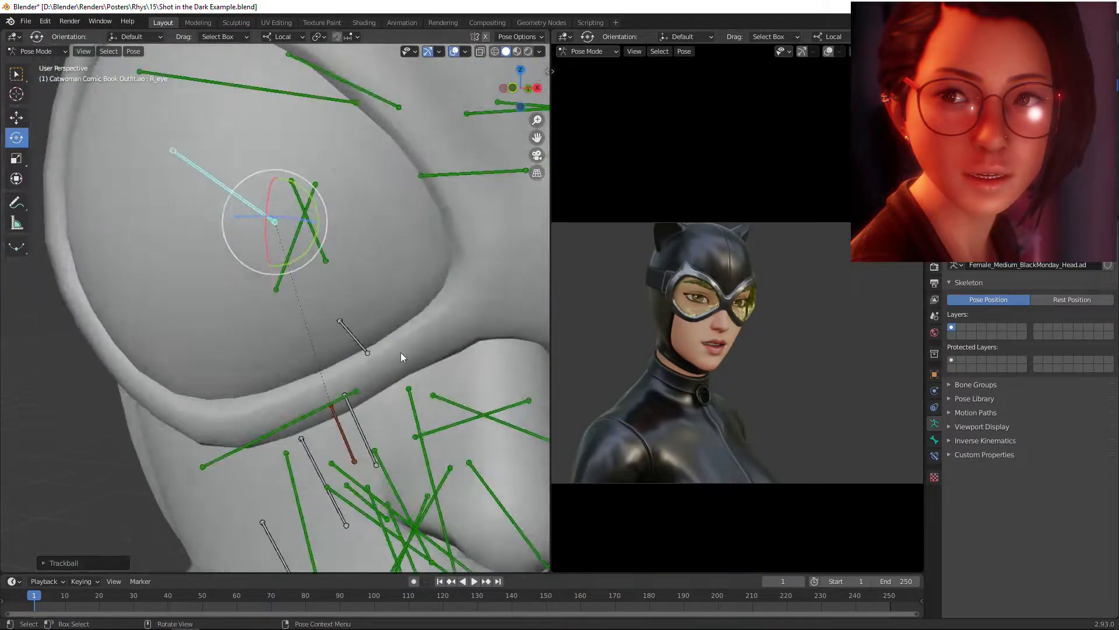
click(375, 292)
click(240, 282)
key(r)
key(r)
click(255, 273)
Move a facial bone with the Move tool, and rotate it about its X axis.
scroll(688, 396, down, 4)
shift+middle_drag(326, 403, 338, 274)
scroll(338, 274, up, 3)
click(387, 274)
click(16, 117)
drag(440, 230, 441, 221)
middle_drag(204, 257, 293, 235)
key(r)
key(x)
click(371, 353)
Select another facial bone and move it along the Z axis.
middle_drag(371, 354, 333, 357)
click(240, 247)
click(394, 321)
mouse_move(401, 260)
middle_down()
mouse_move(430, 267)
mouse_move(402, 280)
middle_up()
click(411, 234)
key(g)
key(z)
click(238, 303)
Reset the location and rotation of the selected bone, and clear the rotation of a second bone.
scroll(431, 338, down, 4)
mouse_move(431, 338)
middle_down()
mouse_move(324, 327)
mouse_move(411, 335)
middle_up()
key(alt+g)
key(alt+r)
click(431, 362)
scroll(426, 362, up, 2)
click(251, 299)
key(alt+r)
Rotate the left eye bone and adjust a bone of the right eye to redirect the gaze.
click(16, 138)
scroll(350, 311, up, 3)
drag(350, 309, 341, 295)
middle_drag(403, 311, 265, 286)
click(179, 205)
drag(181, 203, 159, 192)
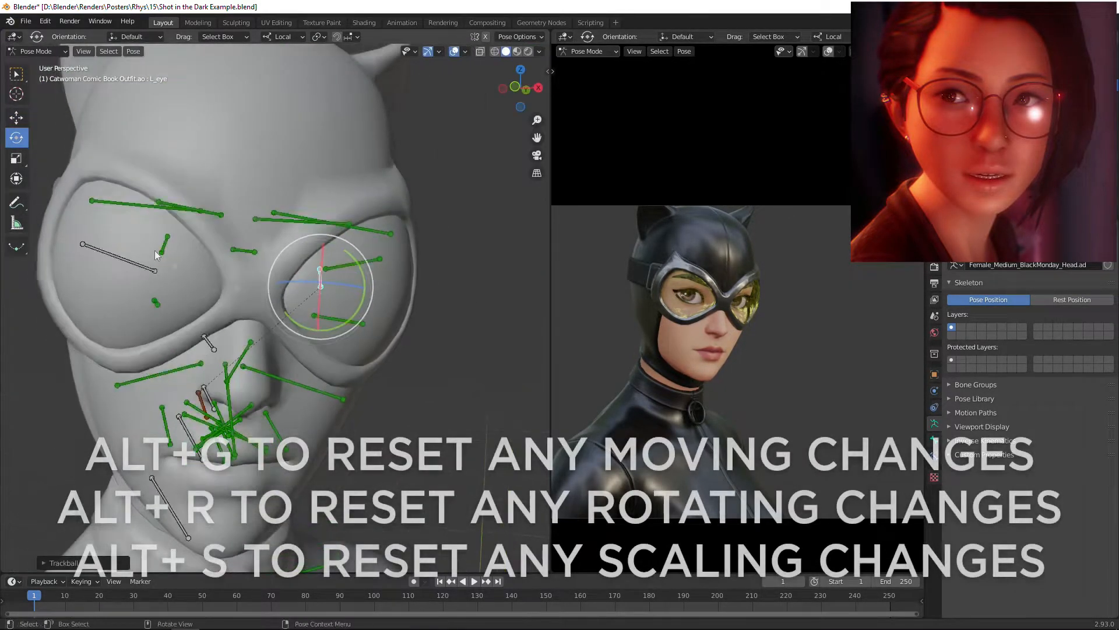
Move both lower middle eyelid bones together along Z, and adjust another bone near the right eye.
middle_drag(155, 251, 278, 278)
click(128, 269)
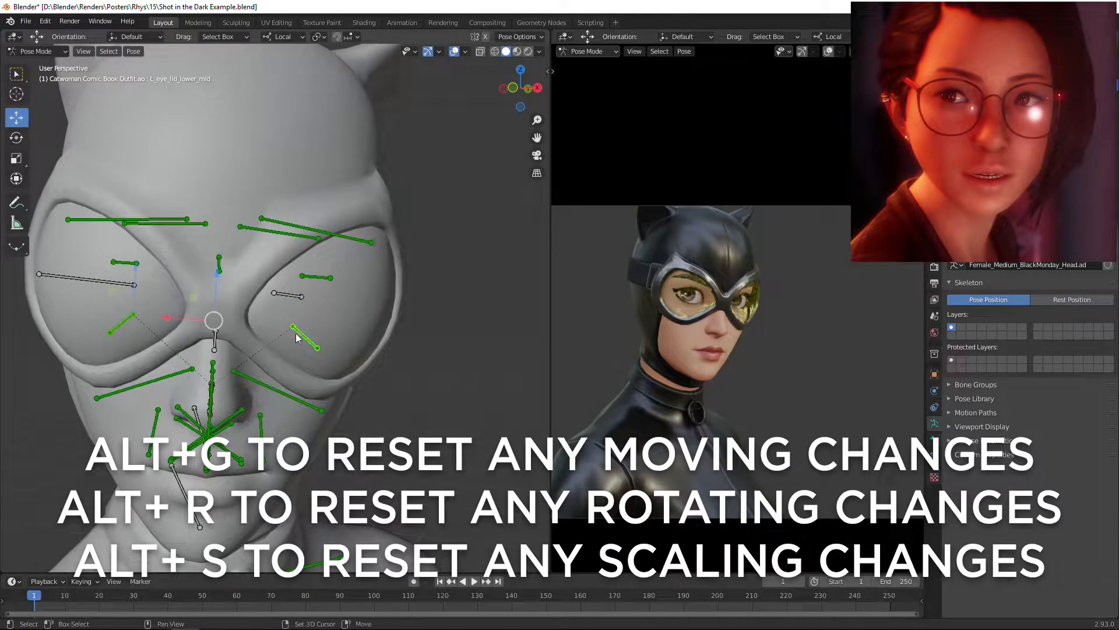
click(218, 282)
middle_drag(217, 283, 276, 318)
scroll(321, 297, up, 3)
click(153, 276)
drag(146, 262, 166, 246)
Select the inner cheek bones on both sides of the nose and move them slightly upward together.
click(16, 138)
click(116, 208)
middle_drag(290, 265, 318, 239)
shift+click(318, 257)
click(17, 118)
drag(236, 235, 230, 214)
scroll(695, 335, up, 4)
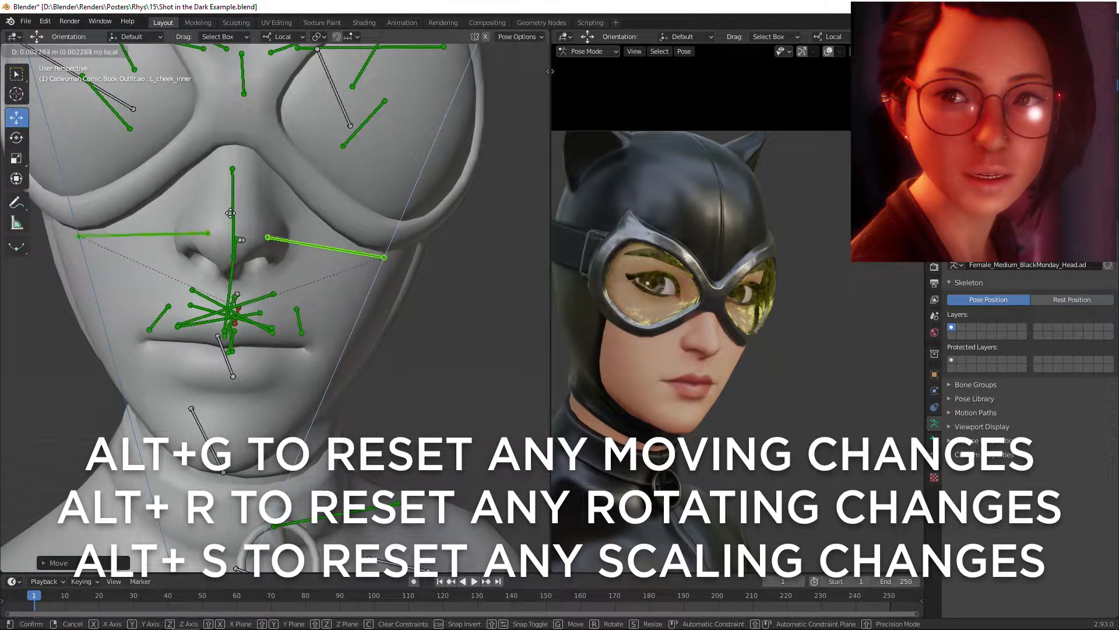
Move the right inner cheek bone separately and select the left inner cheek bone.
click(197, 236)
drag(111, 235, 102, 234)
click(374, 258)
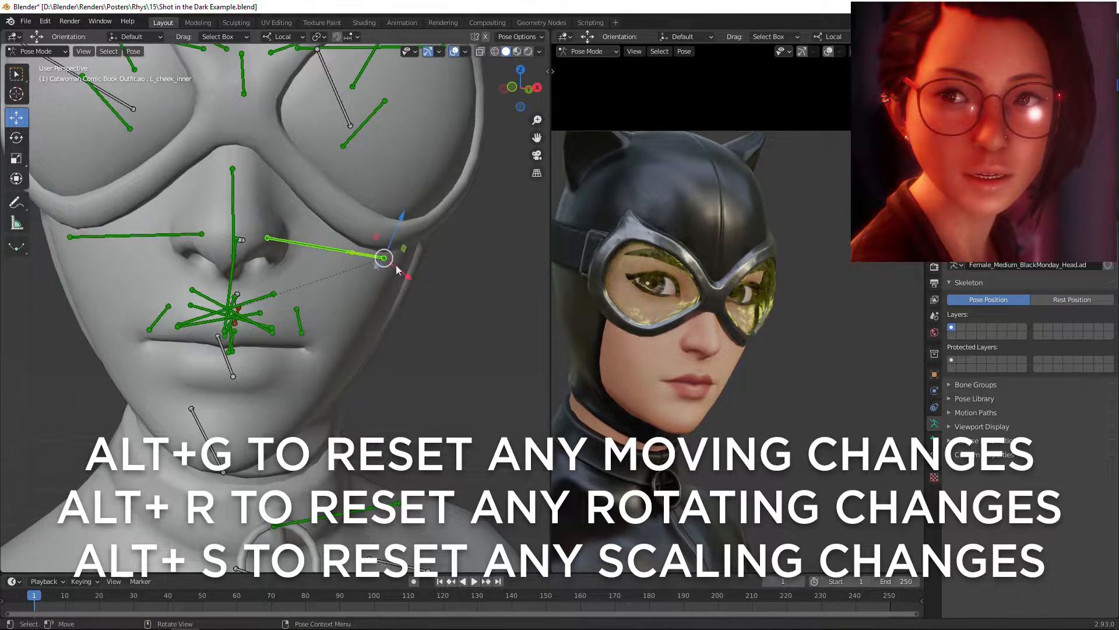
middle_drag(374, 264, 300, 321)
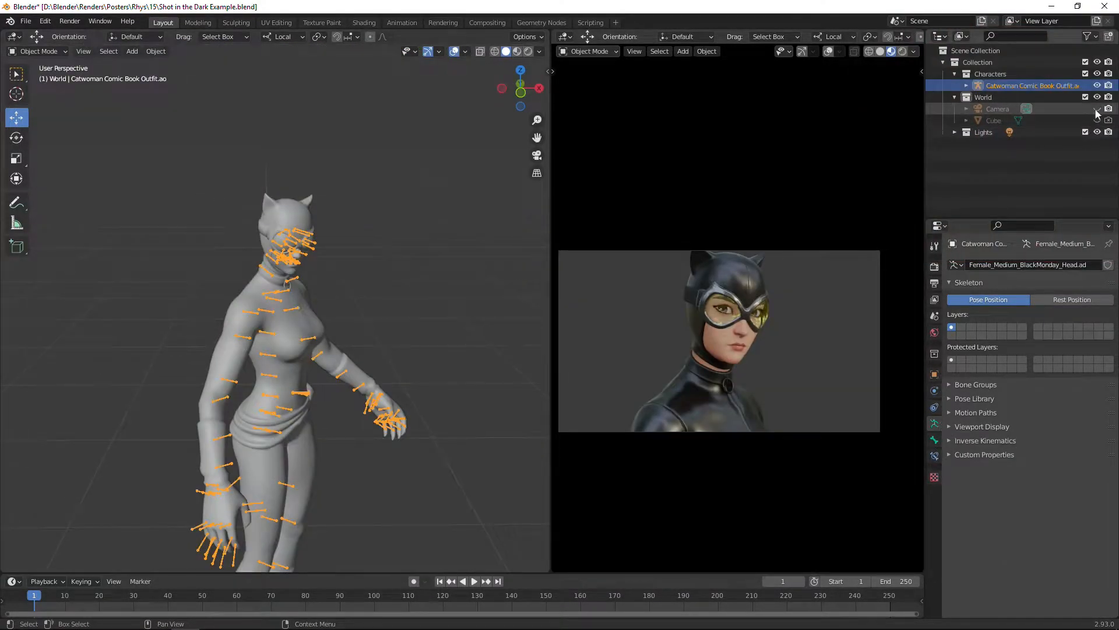
Unhide the camera, enlarge the camera preview, and enable the camera's depth of field.
click(1096, 110)
click(953, 452)
click(951, 452)
drag(550, 303, 352, 303)
click(991, 465)
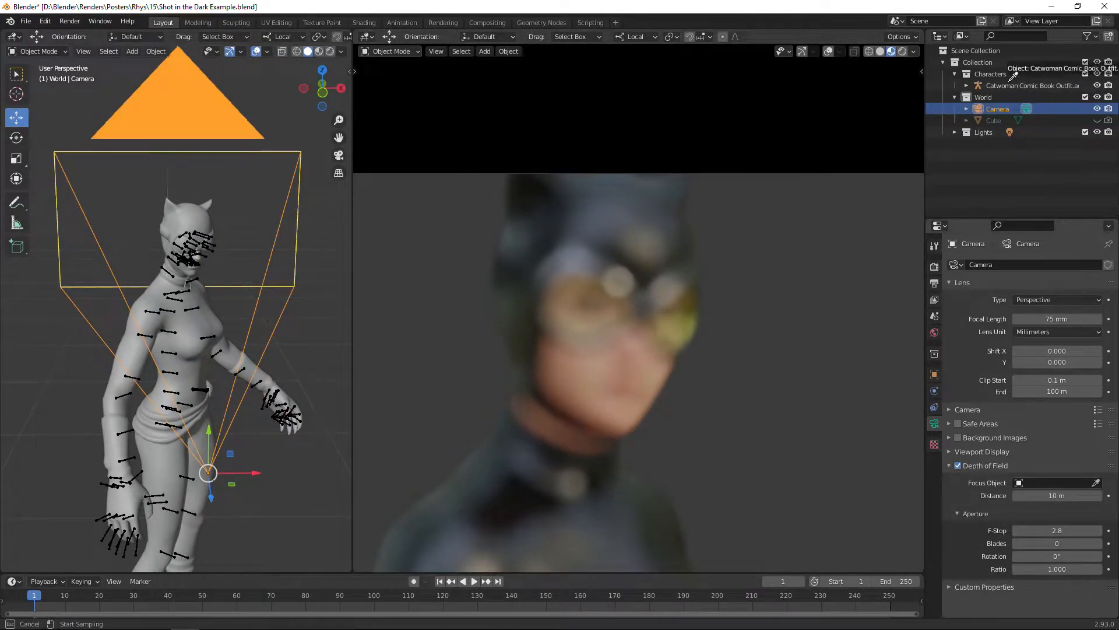
Try the Catwoman character as the camera's focus object, and clear the focus object.
click(1012, 83)
click(1088, 482)
key(Escape)
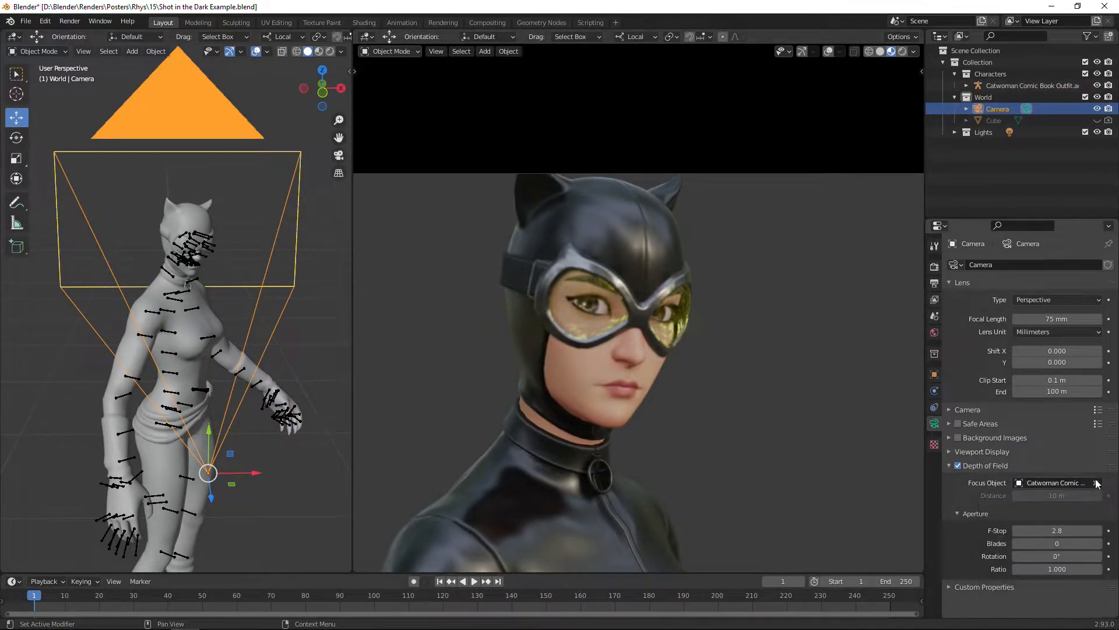
click(1096, 483)
Set the camera's focus distance to 1.2 m so the focus falls on the character's face.
scroll(708, 280, up, 5)
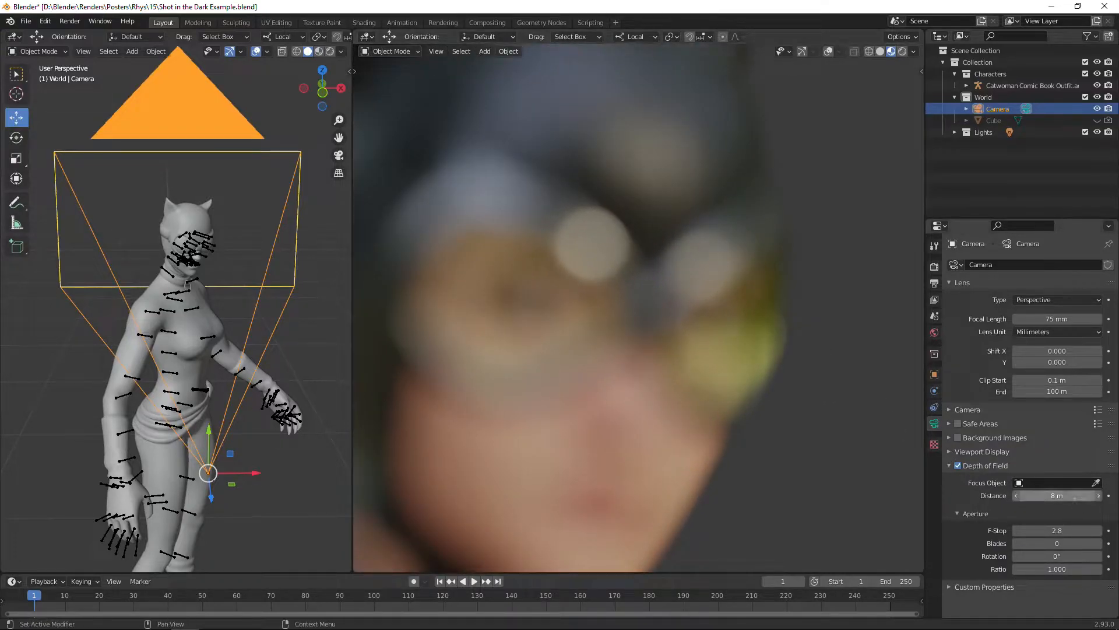
drag(1057, 496, 1028, 495)
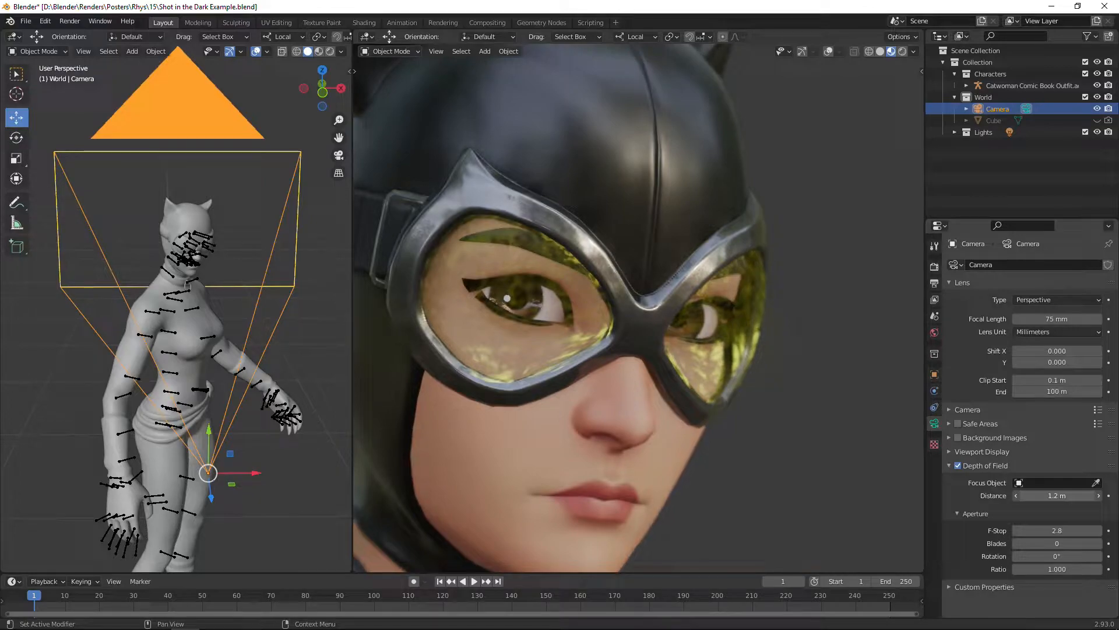
scroll(638, 379, down, 5)
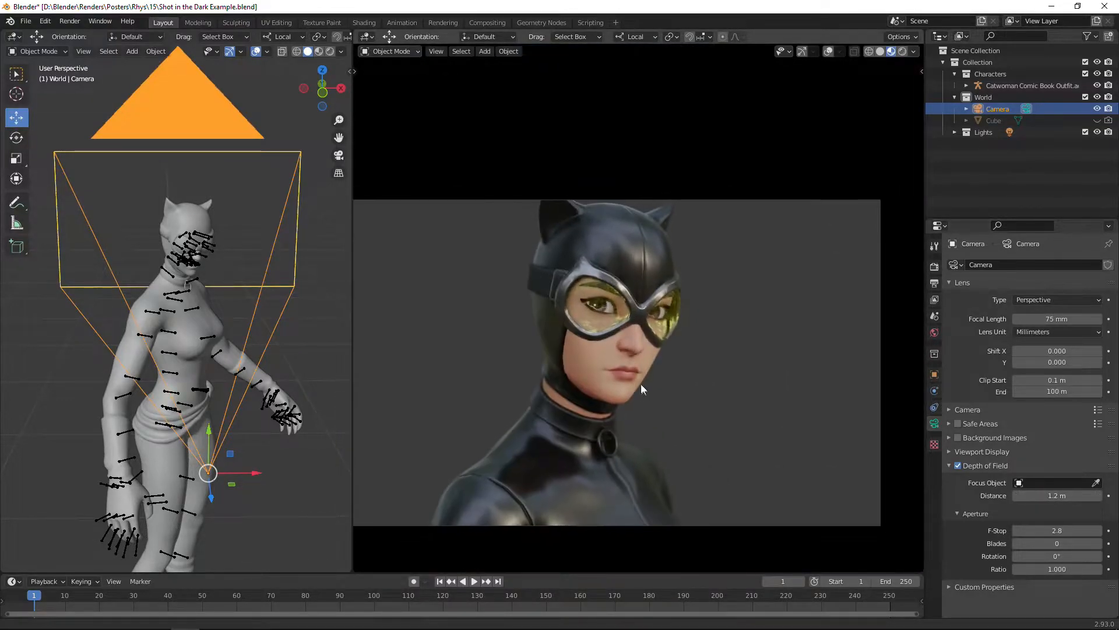
Unhide the cube in the World collection and move it behind the character, with a wider modelling viewport.
middle_drag(312, 317, 268, 333)
scroll(268, 333, down, 8)
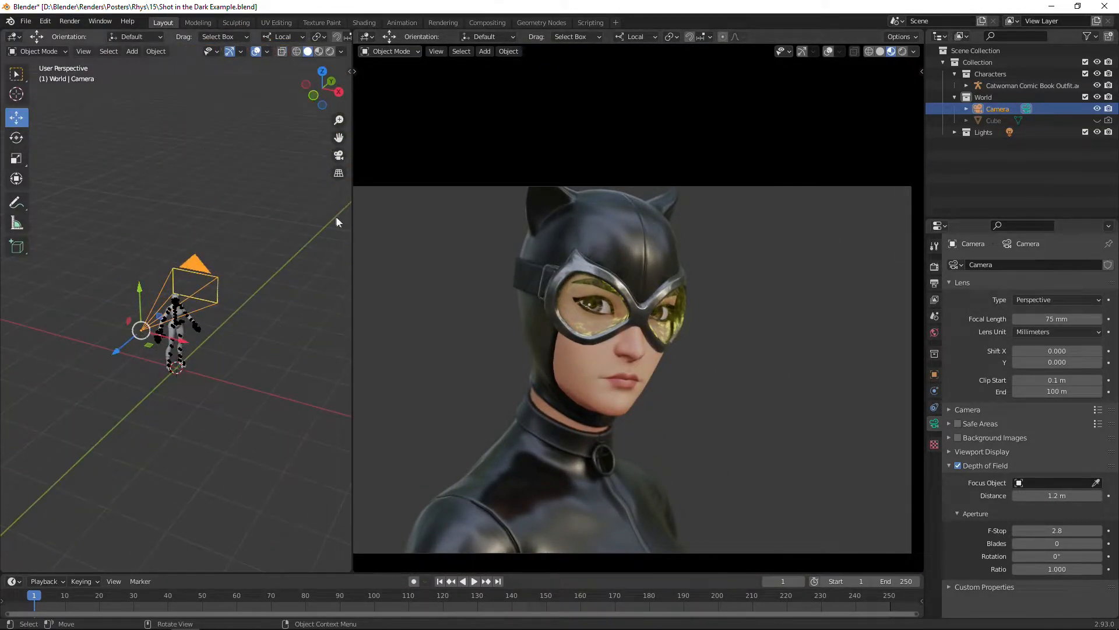
drag(351, 219, 497, 219)
scroll(751, 387, down, 3)
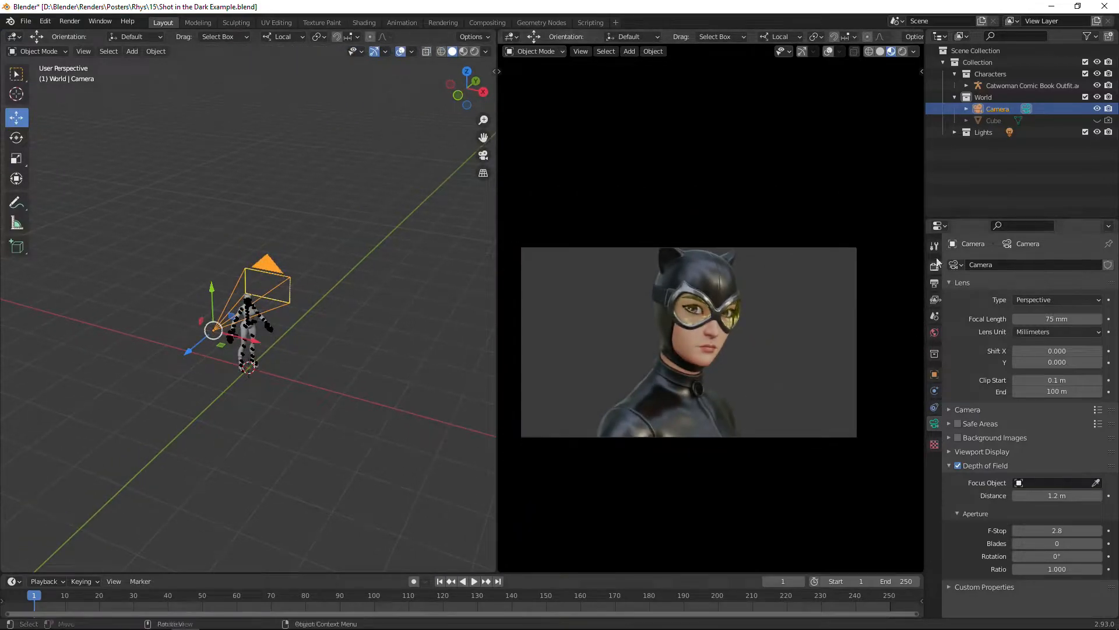
click(1097, 122)
click(994, 120)
middle_drag(274, 318, 109, 359)
scroll(240, 354, down, 2)
drag(110, 355, 385, 304)
middle_drag(228, 394, 321, 387)
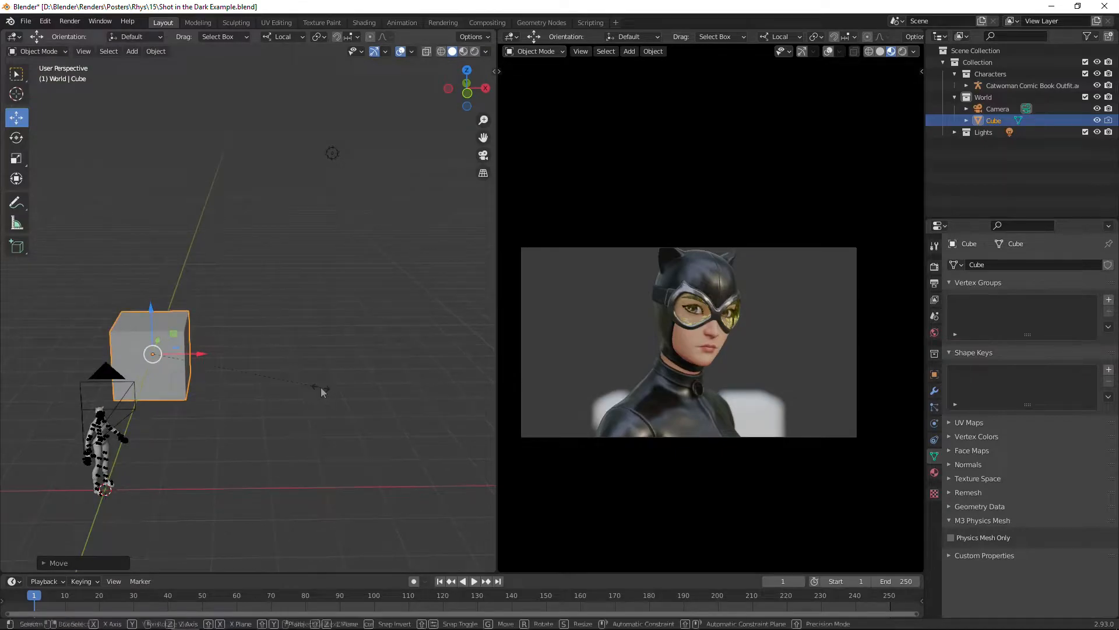
Stretch the cube along the Z axis into a tall pillar that exceeds the camera frame.
key(s)
key(z)
click(151, 445)
shift+middle_drag(155, 416, 271, 392)
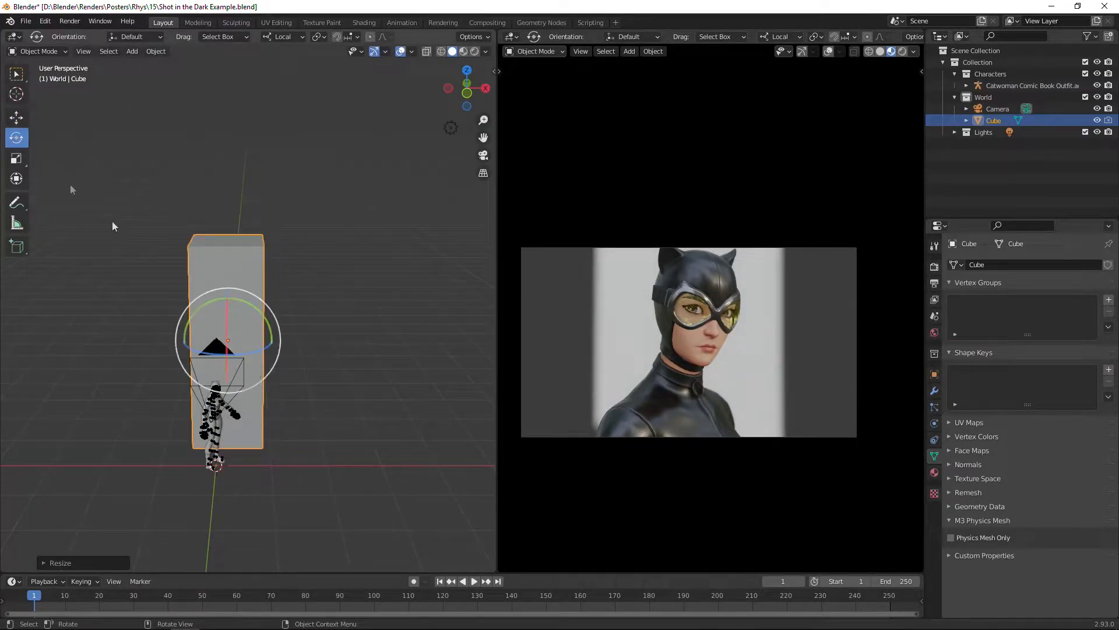
Rotate the pillar and change the transform orientation to Global.
drag(252, 351, 280, 335)
key(g)
middle_drag(237, 327, 236, 345)
click(283, 38)
click(276, 74)
Move the pillar to the left side of the camera frame and turn it slightly with the Rotate tool.
drag(277, 318, 192, 293)
click(18, 138)
middle_drag(155, 301, 162, 315)
drag(164, 315, 169, 307)
key(w)
shift+middle_drag(211, 329, 195, 370)
Duplicate the pillar and move the copy along X to the opposite side of the character.
key(ctrl+d)
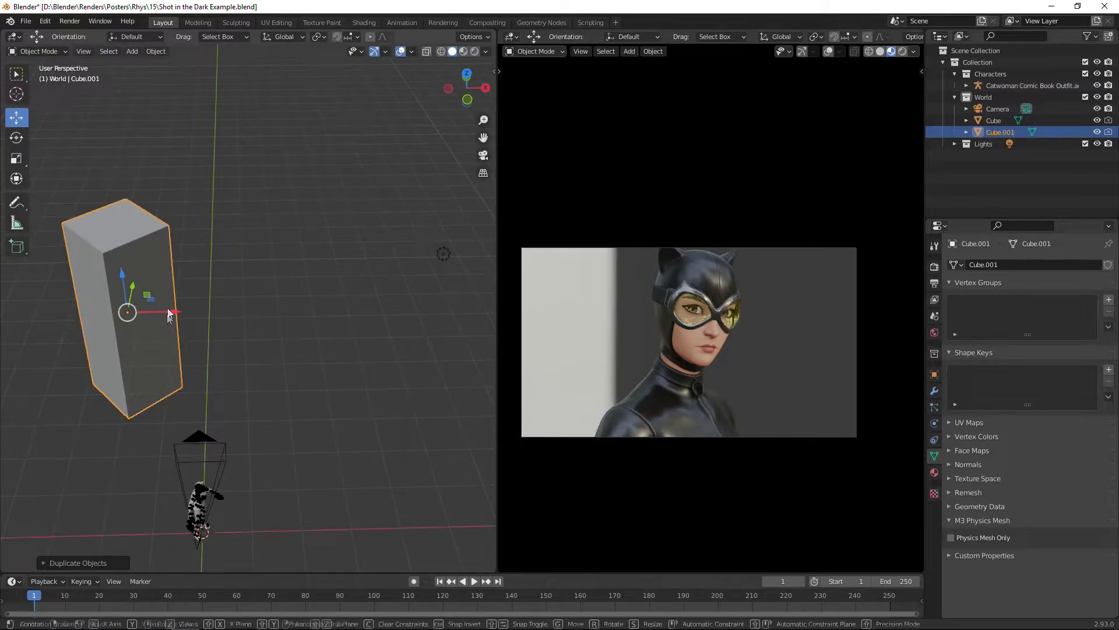
drag(168, 314, 330, 320)
click(330, 320)
middle_drag(344, 367, 269, 351)
drag(269, 351, 365, 349)
Fine-tune the second pillar's position so its top edge shows at the right of the camera frame.
mouse_move(318, 389)
middle_down()
mouse_move(362, 372)
mouse_move(318, 396)
middle_up()
drag(360, 367, 386, 369)
middle_drag(286, 408, 327, 359)
drag(184, 331, 184, 338)
drag(227, 376, 233, 376)
middle_drag(401, 373, 355, 377)
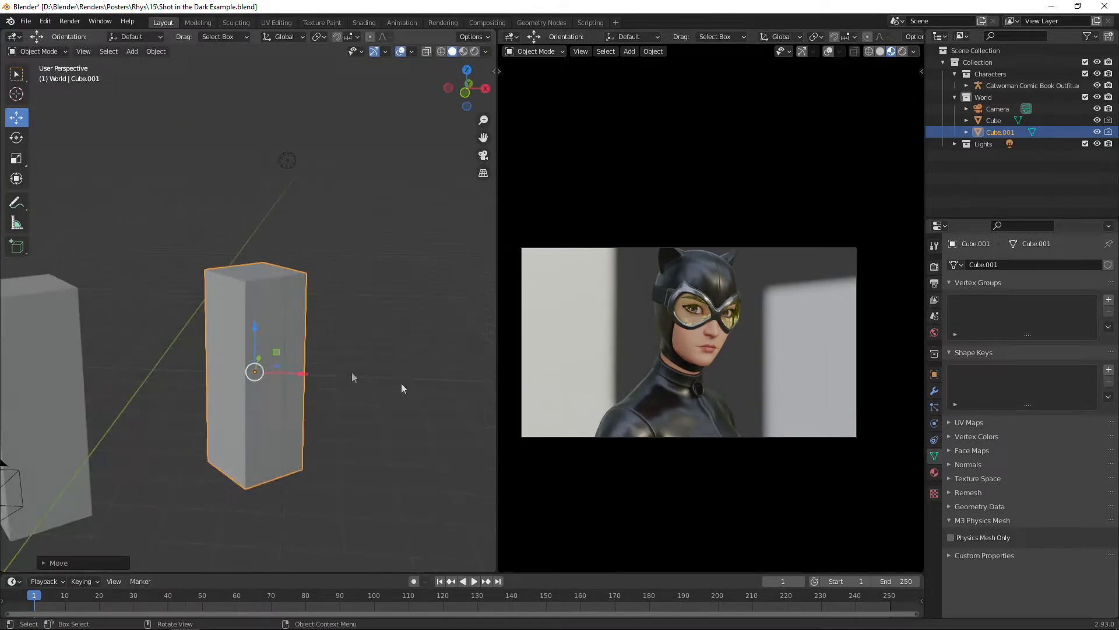
scroll(354, 377, down, 3)
Select the first pillar and nudge it slightly outward from the character.
click(993, 121)
middle_drag(309, 332, 266, 365)
drag(164, 331, 157, 328)
middle_drag(204, 361, 280, 355)
Duplicate the first pillar, placing the copy farther back and lower along the Z axis.
key(shift+d)
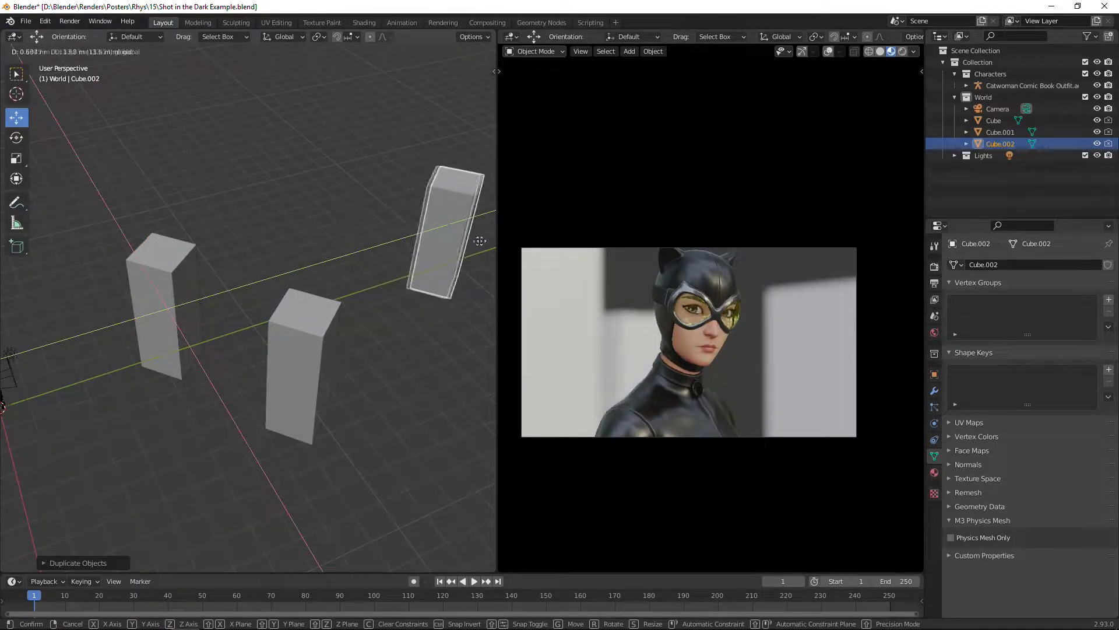
click(467, 245)
middle_drag(370, 313, 188, 322)
key(g)
key(z)
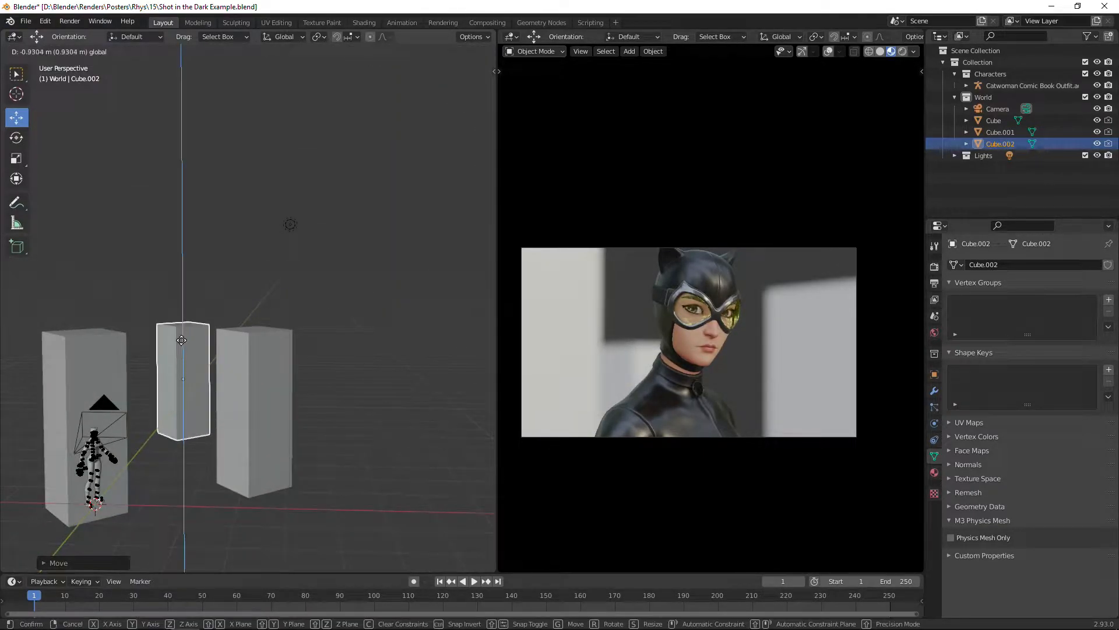
drag(187, 320, 188, 324)
Shift the first pillar farther left along X and nudge the second pillar slightly right.
middle_drag(188, 325, 201, 396)
shift+middle_drag(201, 396, 303, 280)
click(194, 361)
middle_drag(195, 361, 207, 359)
drag(230, 314, 225, 314)
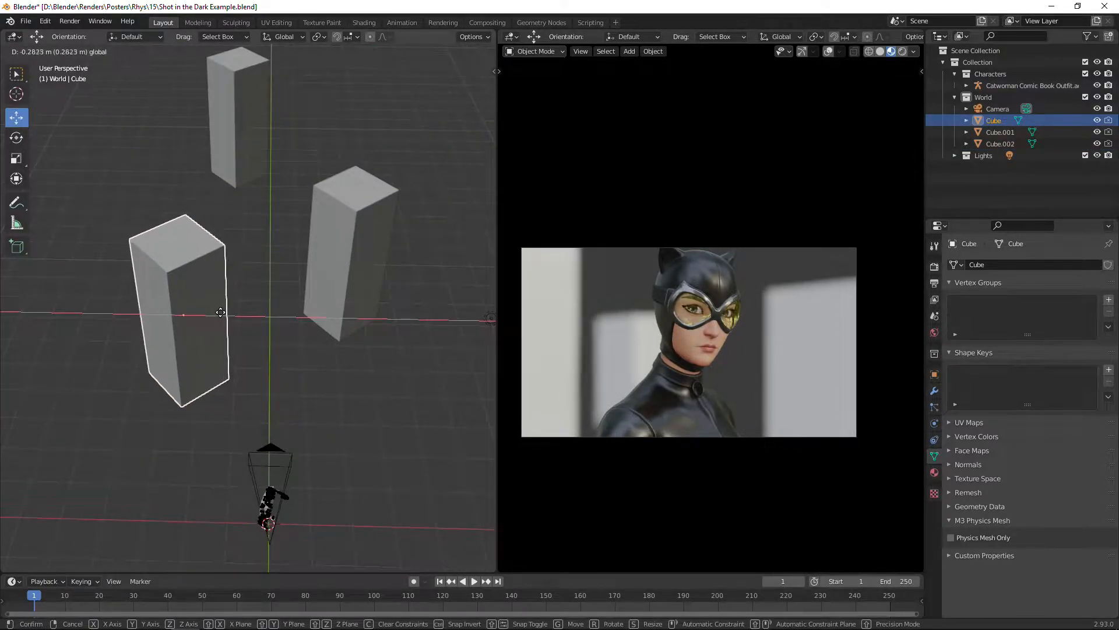
click(218, 312)
middle_drag(225, 317, 350, 315)
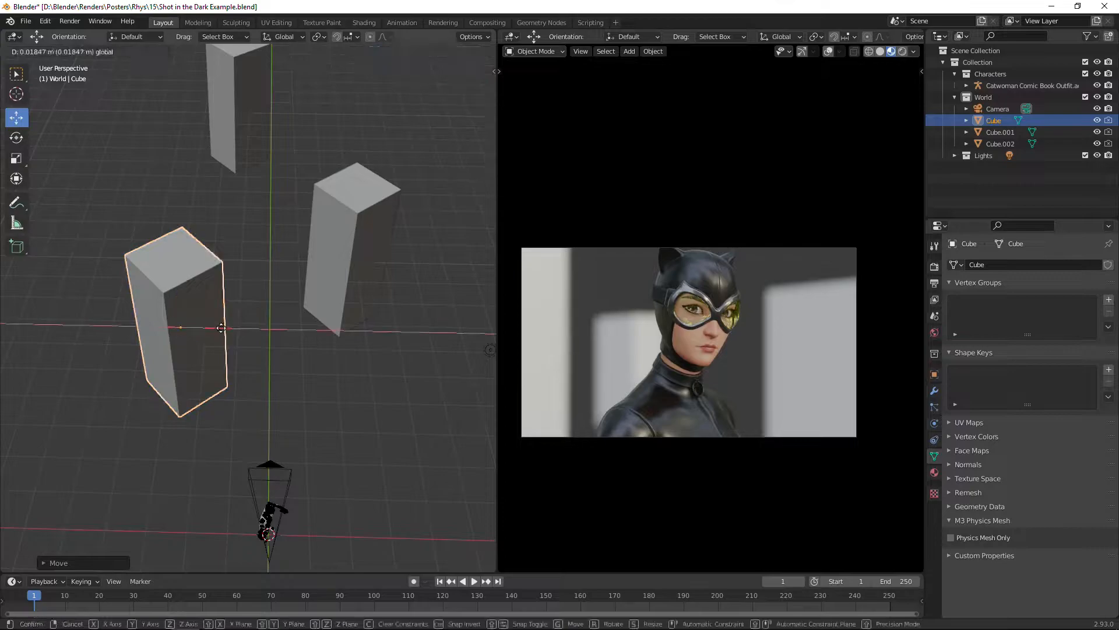
click(370, 315)
drag(363, 249, 367, 250)
Duplicate the rear pillar and place the copy even farther back, between the character and the right pillar.
click(232, 141)
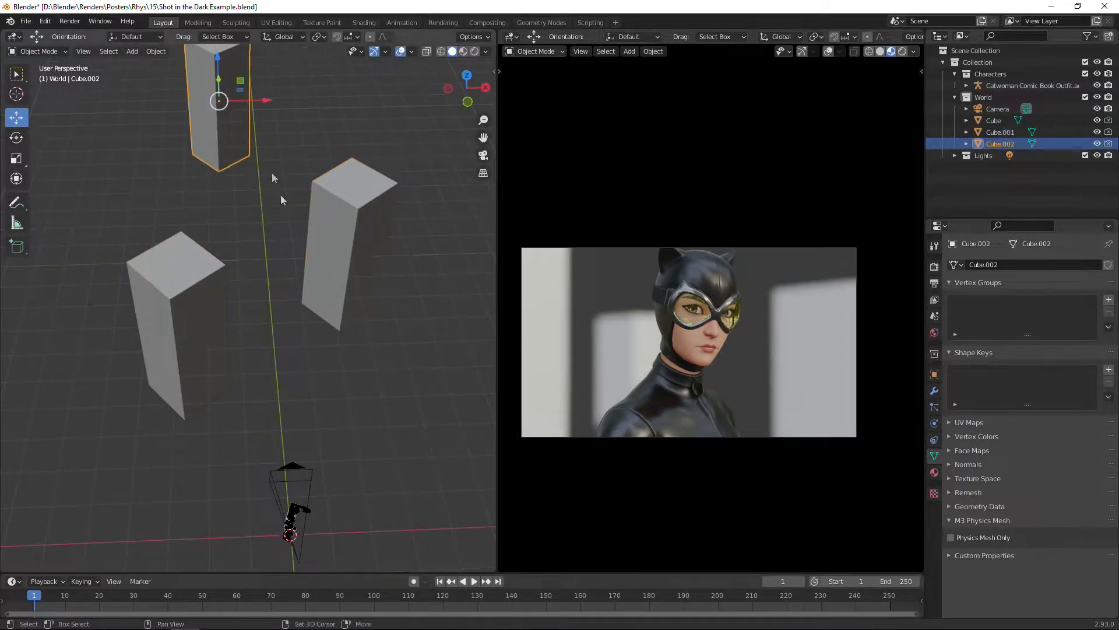
middle_drag(434, 307, 306, 304)
shift+middle_drag(379, 326, 187, 292)
drag(367, 319, 379, 320)
middle_drag(317, 326, 434, 312)
key(shift+d)
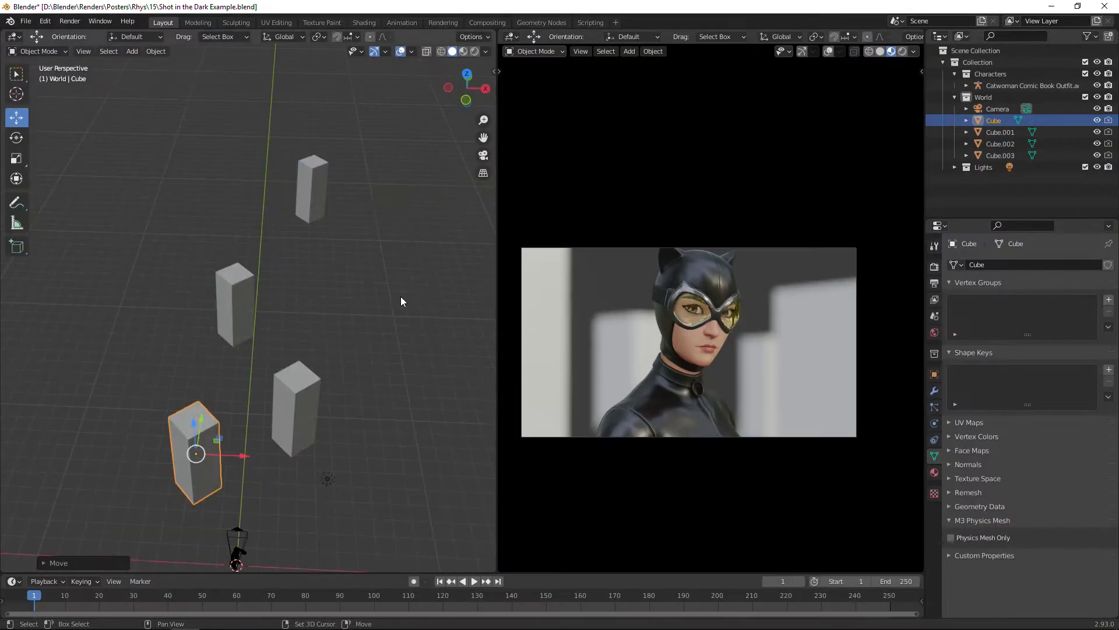
key(shift+a)
mouse_move(400, 296)
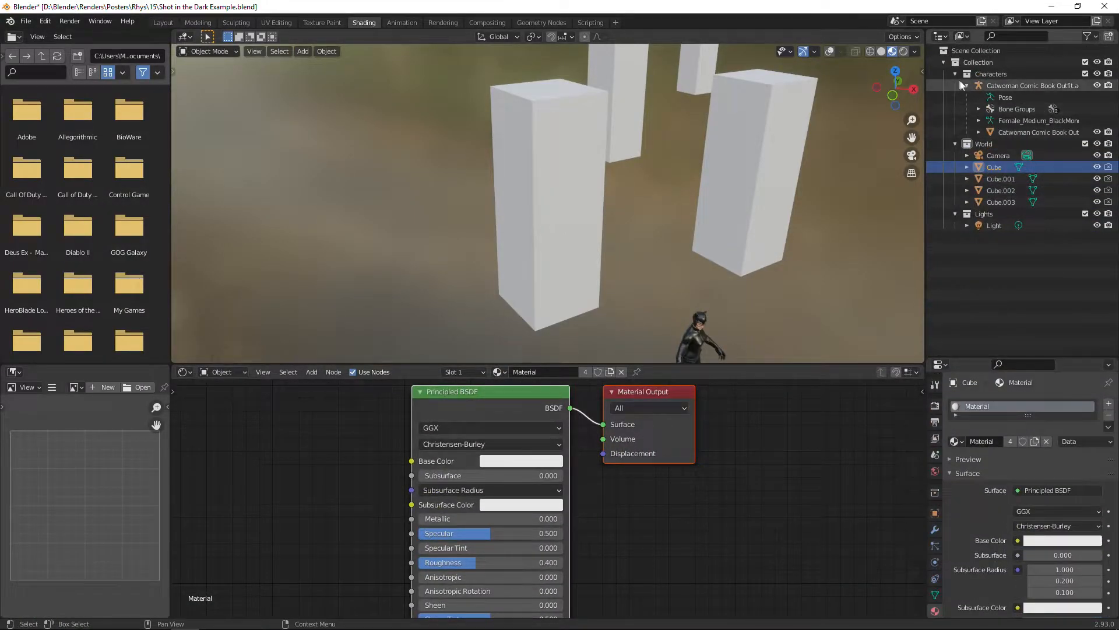
Collapse the Catwoman hierarchy and create a new collection in the Outliner.
click(967, 86)
click(1016, 242)
right_click(972, 245)
click(973, 245)
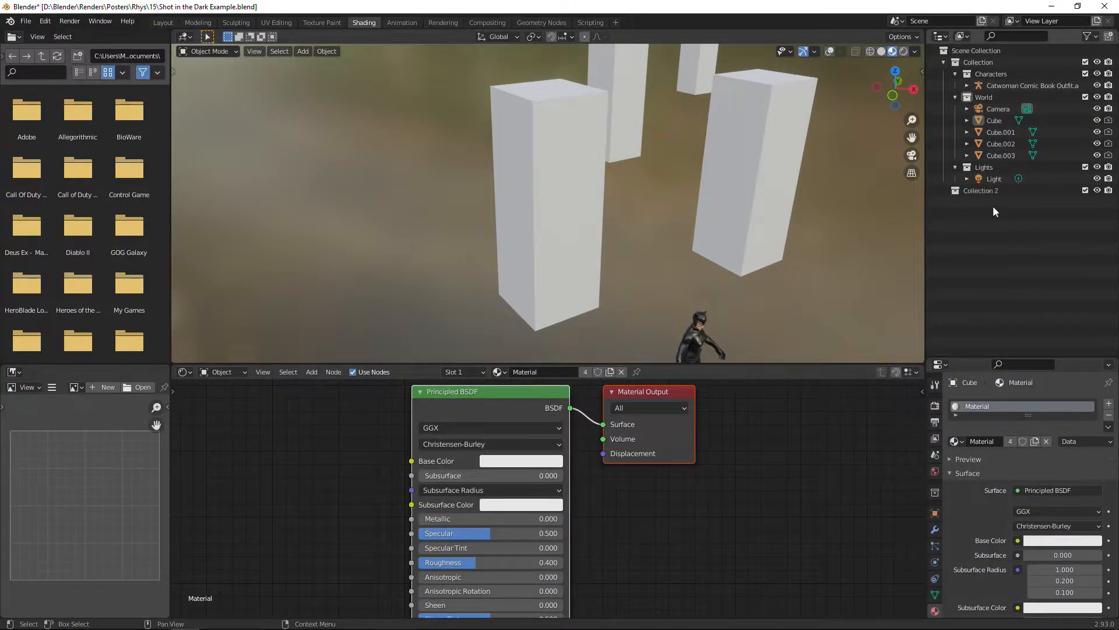
Group the four cubes in the new collection, named Scene and nested inside the World collection.
click(993, 159)
shift+click(995, 122)
drag(995, 123, 981, 191)
drag(971, 145, 984, 99)
click(967, 109)
click(993, 121)
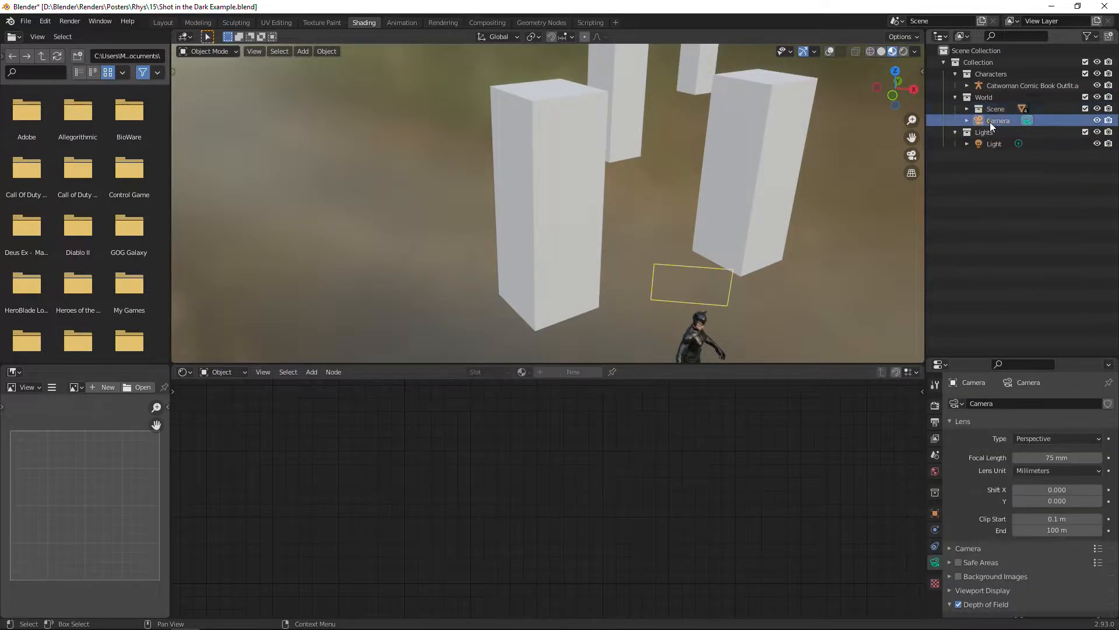
Select the first cube in the Scene collection and add a Noise Texture node to its material.
click(967, 109)
click(1006, 120)
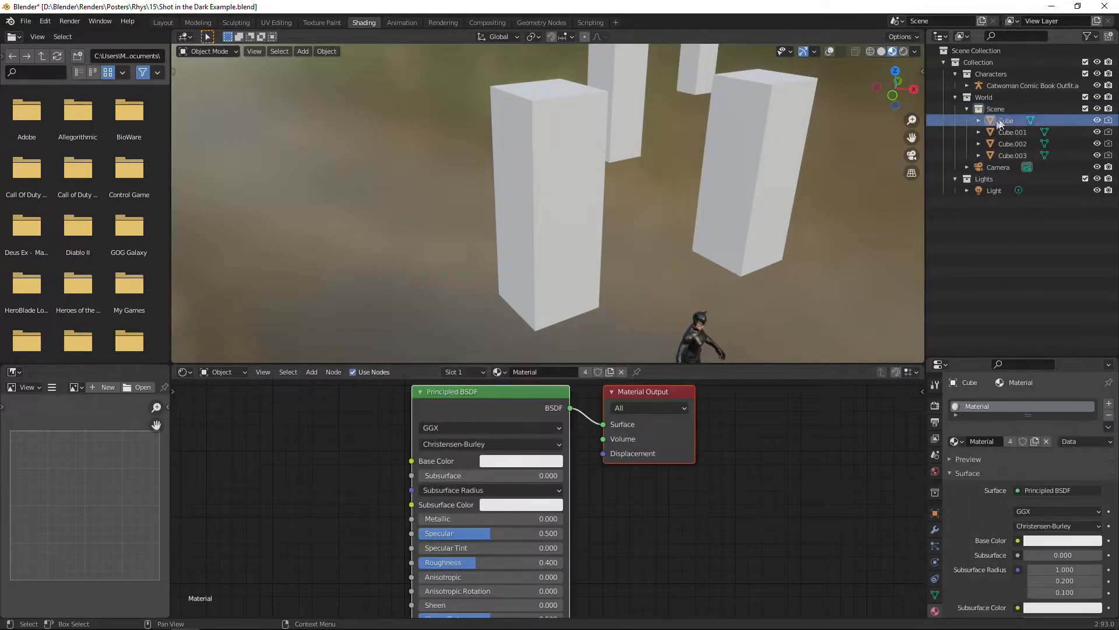
scroll(389, 477, down, 2)
middle_drag(390, 477, 519, 482)
key(shift+a)
click(460, 462)
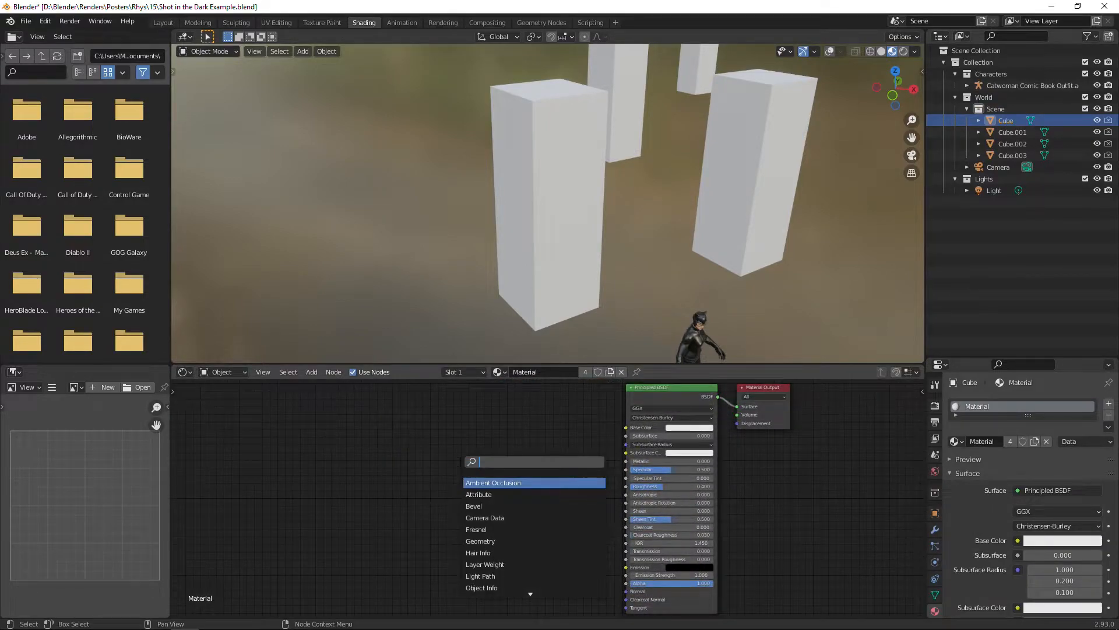
key(Return)
click(370, 412)
scroll(370, 412, up, 2)
middle_drag(369, 412, 453, 442)
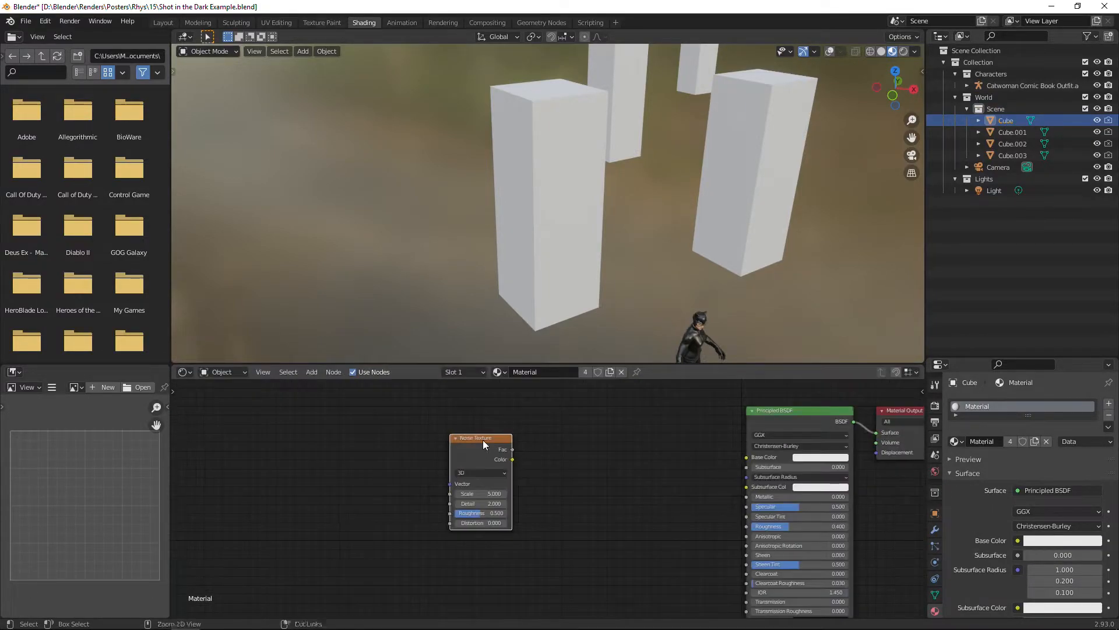
Attach Mapping and Texture Coordinate nodes to the Noise Texture, and connect its Fac output to the Principled BSDF's Base Color.
key(ctrl+t)
middle_drag(533, 450, 569, 455)
drag(483, 489, 470, 506)
middle_drag(551, 452, 454, 467)
drag(430, 456, 634, 429)
mouse_move(546, 274)
middle_down()
mouse_move(593, 243)
mouse_move(551, 265)
middle_up()
scroll(577, 241, down, 1)
scroll(576, 240, up, 3)
scroll(585, 257, down, 4)
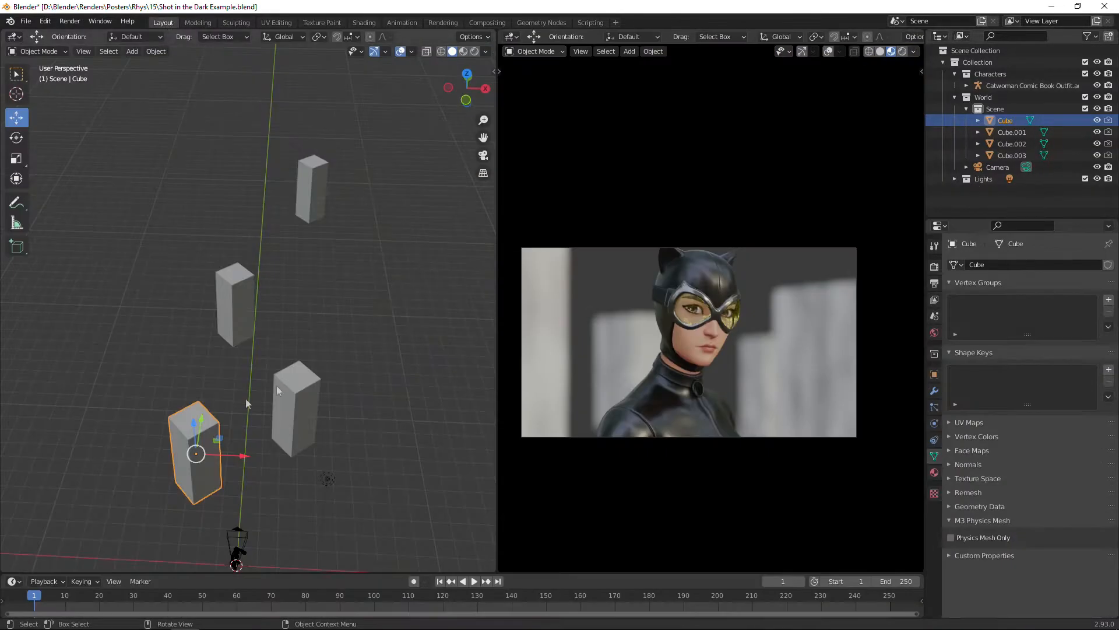
Apply the object transforms of the pillar cubes in the Layout workspace, one cube after another.
key(ctrl+a)
click(457, 317)
click(295, 408)
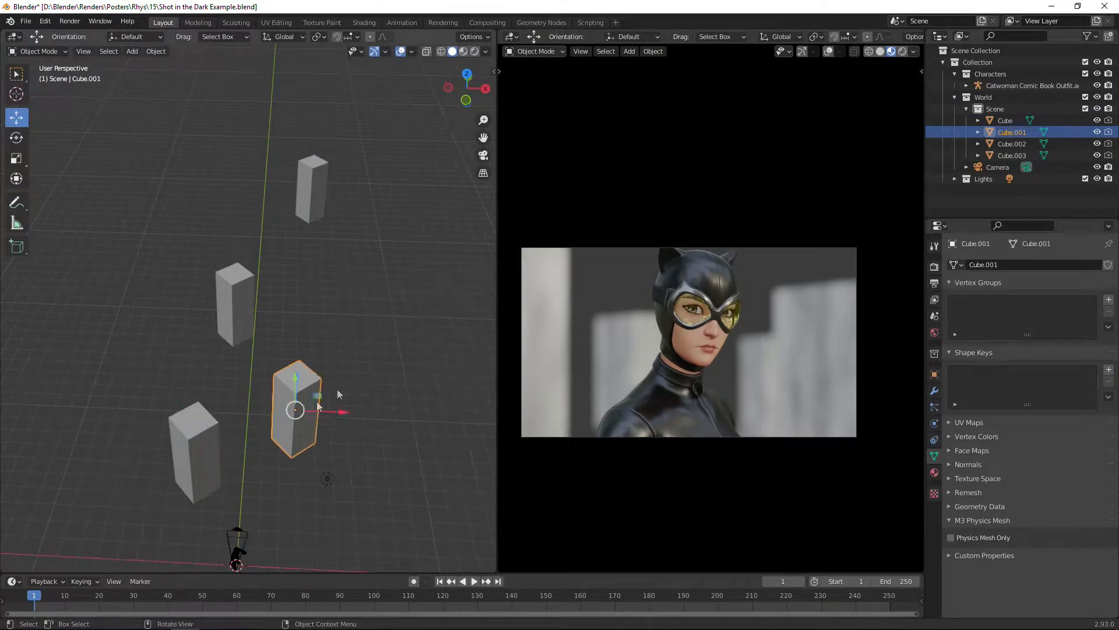
click(201, 436)
key(ctrl+a)
click(256, 368)
click(306, 392)
key(ctrl+a)
click(429, 328)
click(239, 294)
click(313, 188)
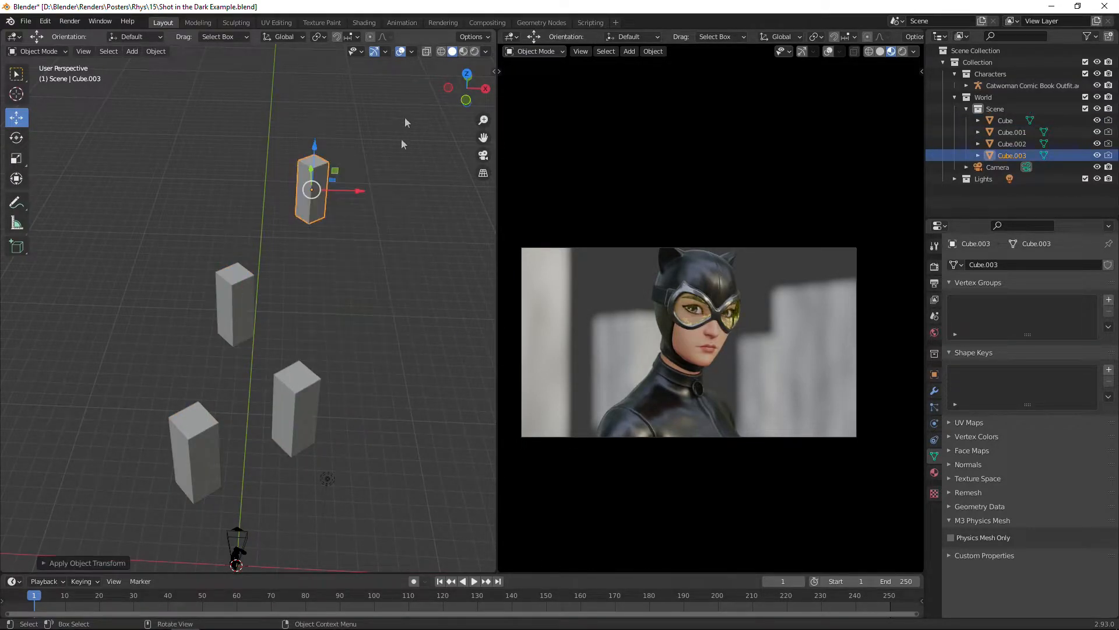
Return to the Shading workspace and line up the Texture Coordinate and Mapping nodes beside the Noise Texture.
click(364, 22)
drag(603, 453, 605, 454)
middle_drag(509, 478, 566, 481)
drag(383, 427, 582, 416)
drag(277, 436, 484, 421)
Raise the Noise Texture's Roughness to 1.000.
scroll(522, 222, up, 6)
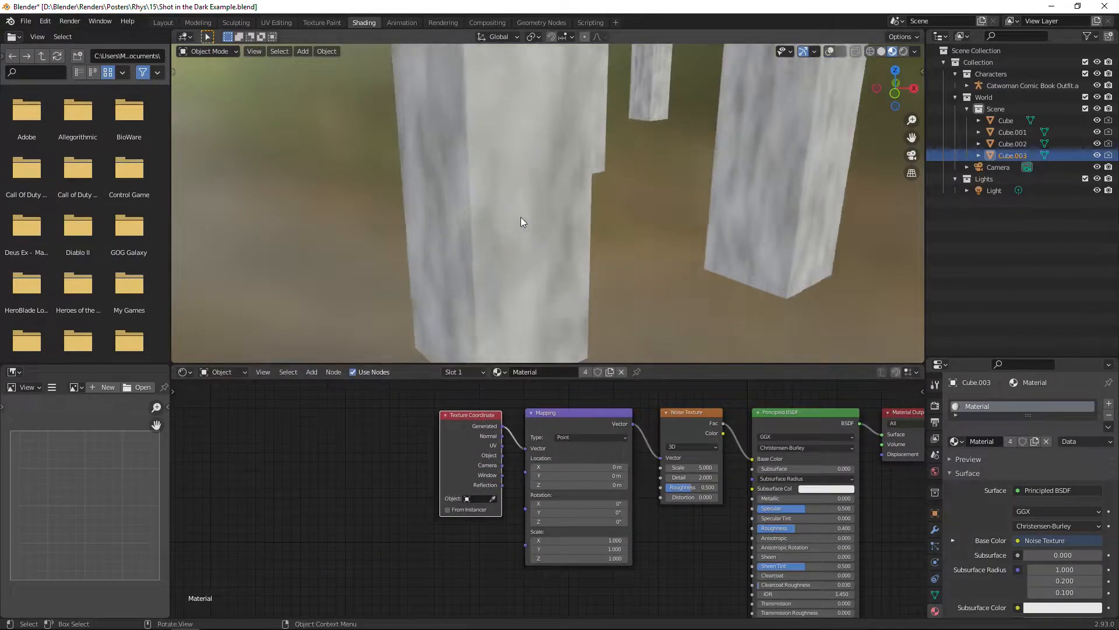
middle_drag(522, 222, 535, 211)
middle_drag(696, 505, 537, 545)
scroll(537, 544, up, 5)
drag(536, 512, 574, 511)
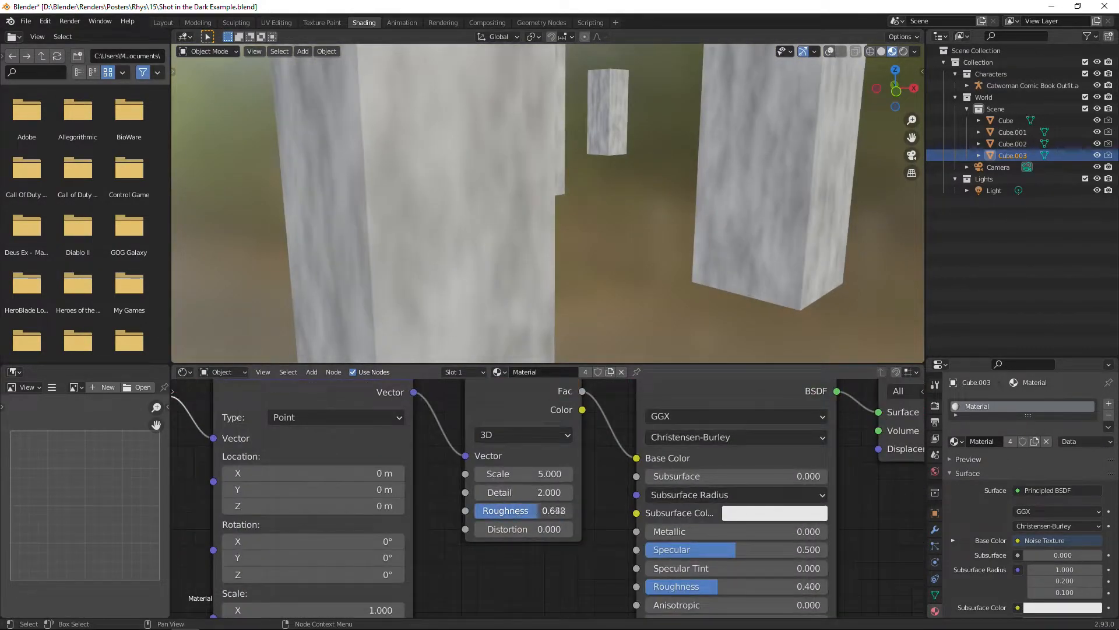
Set the Mapping node's Y scale to 3.300 and its X scale to about -1.3.
middle_drag(280, 556, 352, 497)
mouse_move(345, 498)
mouse_down()
mouse_move(397, 498)
mouse_move(344, 498)
mouse_up()
click(349, 498)
drag(363, 565, 402, 565)
drag(352, 547, 314, 547)
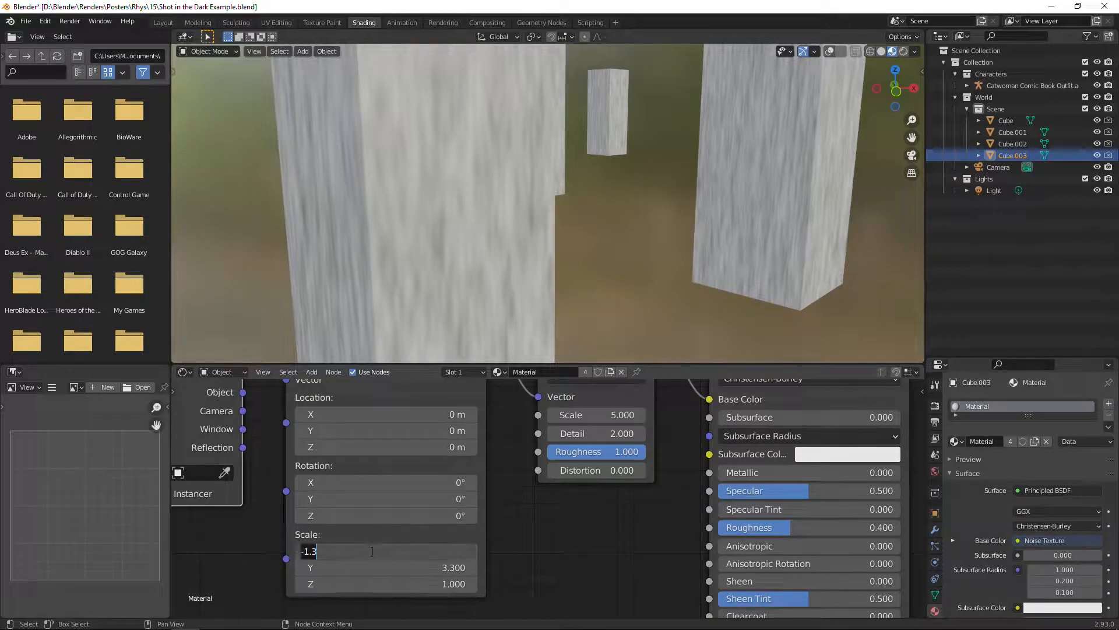
Set the existing point light's power to 1000 W.
text(000 W)
key(Return)
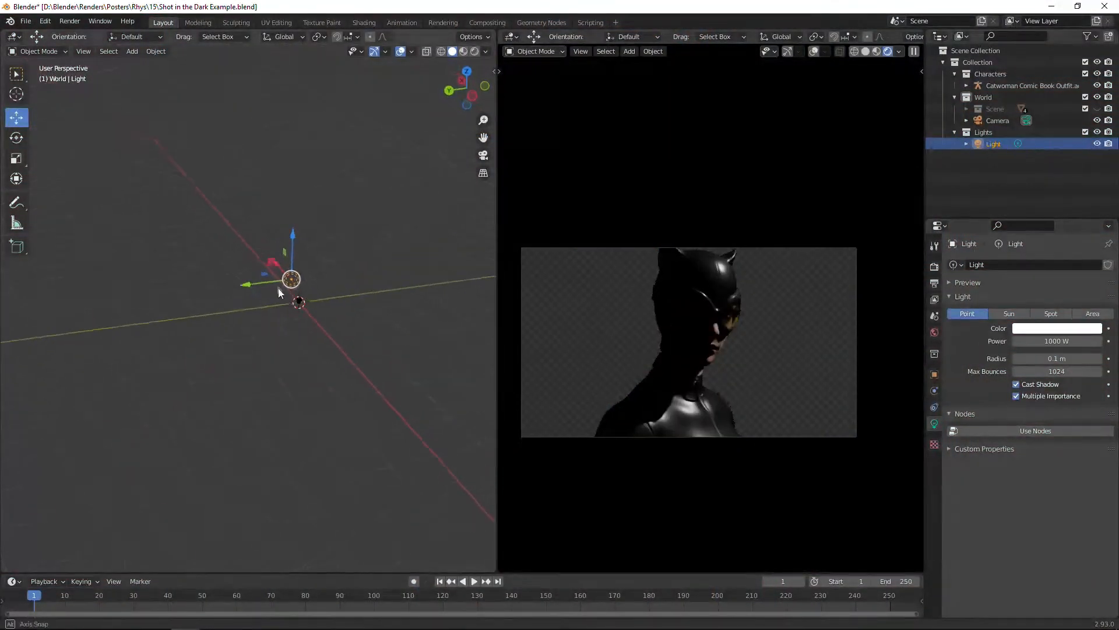
Add a new point light to the scene and hide the original light.
key(shift+a)
mouse_move(327, 512)
click(445, 511)
click(1097, 156)
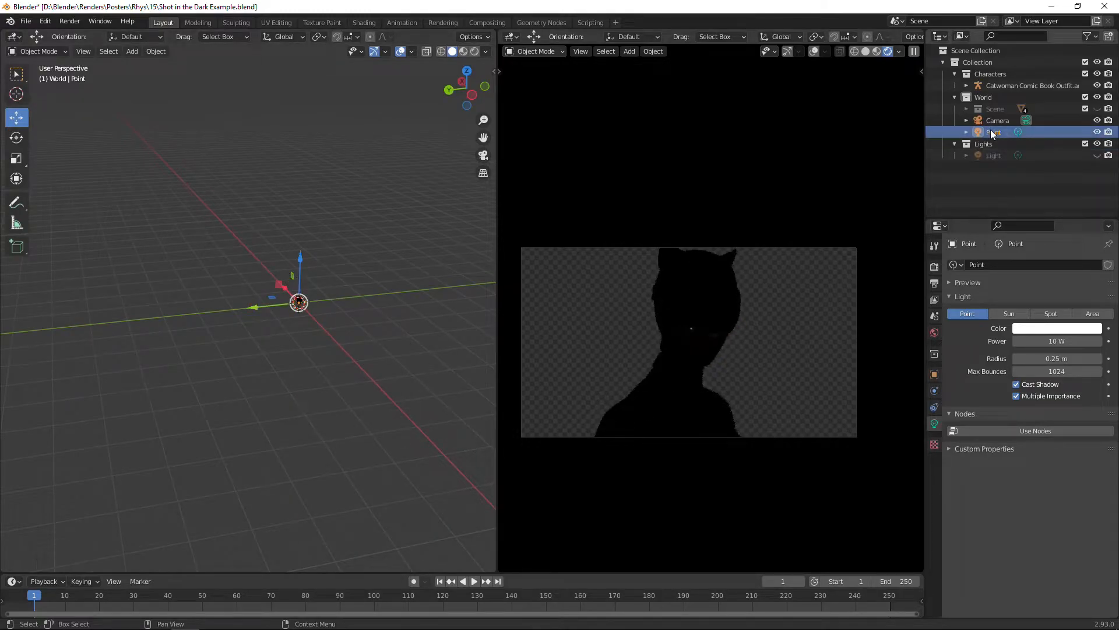
Raise the new point light and move it off to one side of the character.
middle_drag(487, 256, 300, 170)
drag(248, 264, 248, 134)
middle_drag(257, 145, 262, 207)
drag(271, 229, 131, 138)
middle_drag(175, 327, 156, 254)
drag(141, 250, 141, 190)
middle_drag(346, 312, 309, 362)
Make the point light red, with a power of 100 W and a radius of 1 m.
click(1043, 328)
click(1042, 254)
click(1041, 341)
text(100)
key(Return)
click(1053, 359)
text(1)
key(Return)
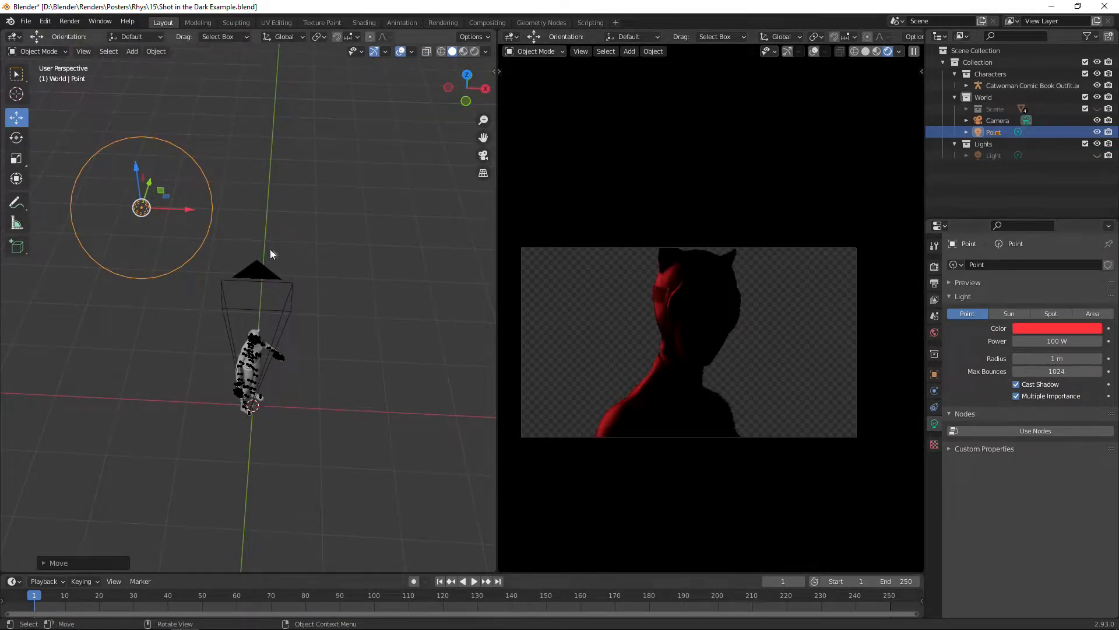
Show the background pillars and move the point light closer to the character, toggling the light to compare.
click(1097, 109)
middle_drag(245, 327, 356, 291)
scroll(262, 304, down, 4)
drag(133, 296, 202, 296)
click(1098, 132)
click(1098, 132)
middle_drag(345, 373, 217, 338)
mouse_move(209, 267)
mouse_down()
mouse_move(210, 253)
mouse_move(208, 268)
mouse_up()
Set the point light's radius to 0.1 m and toggle the light to check its effect.
click(1035, 357)
text(0.1)
key(Return)
click(1097, 132)
click(1098, 132)
Inspect the point light's colour and the emission colour in the pillar's material.
mouse_move(242, 291)
middle_down()
mouse_move(300, 298)
mouse_move(324, 358)
mouse_move(230, 291)
middle_up()
scroll(228, 280, up, 3)
click(1057, 328)
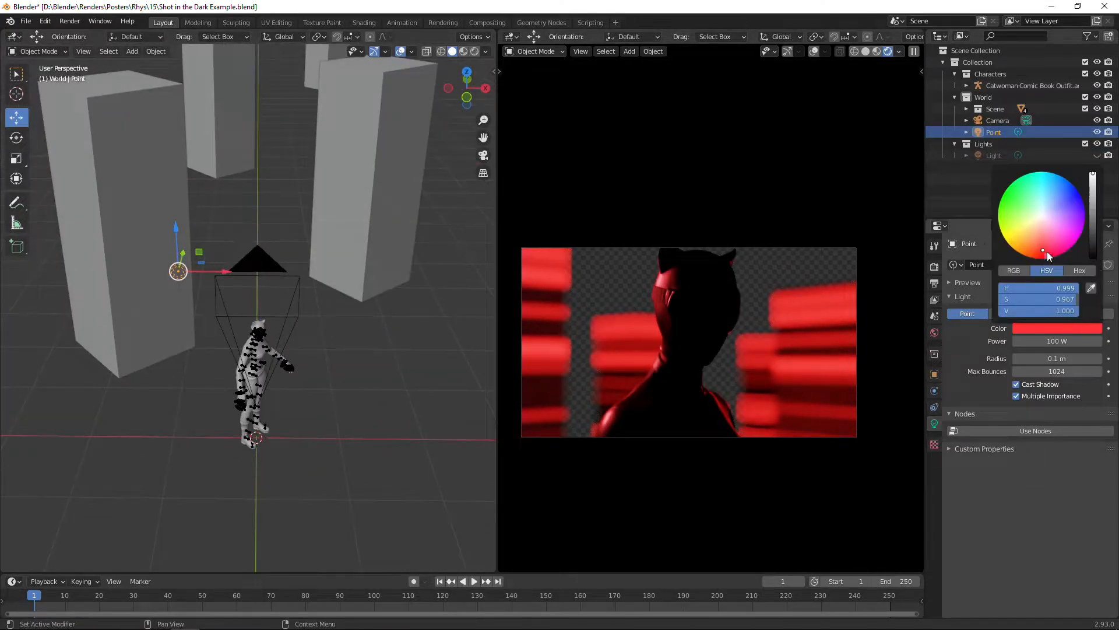
click(966, 109)
click(1007, 131)
click(1005, 120)
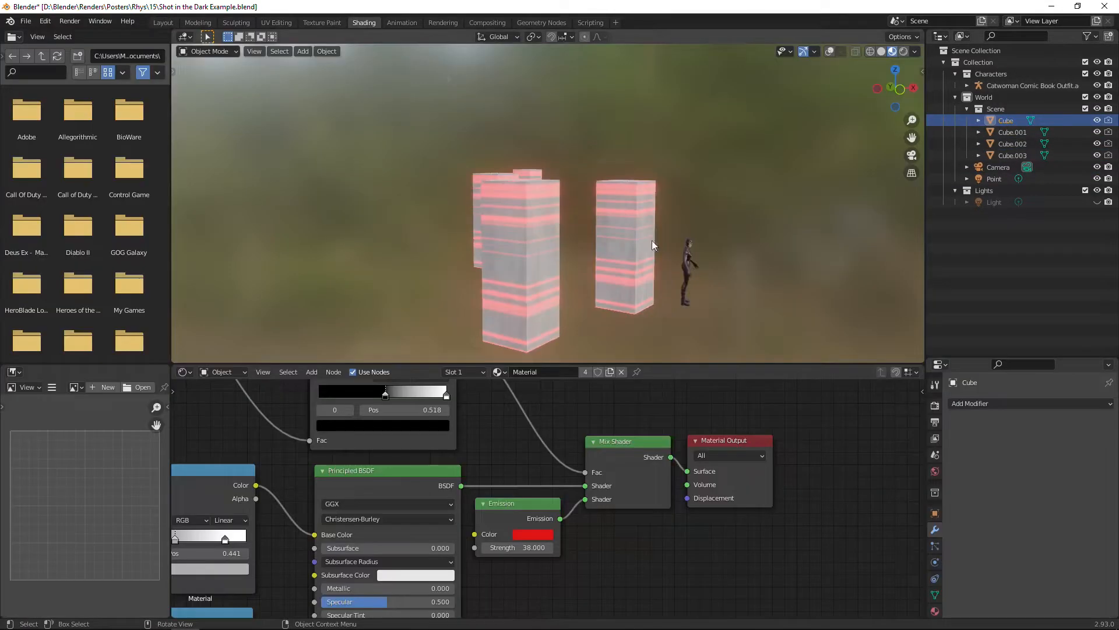
click(532, 534)
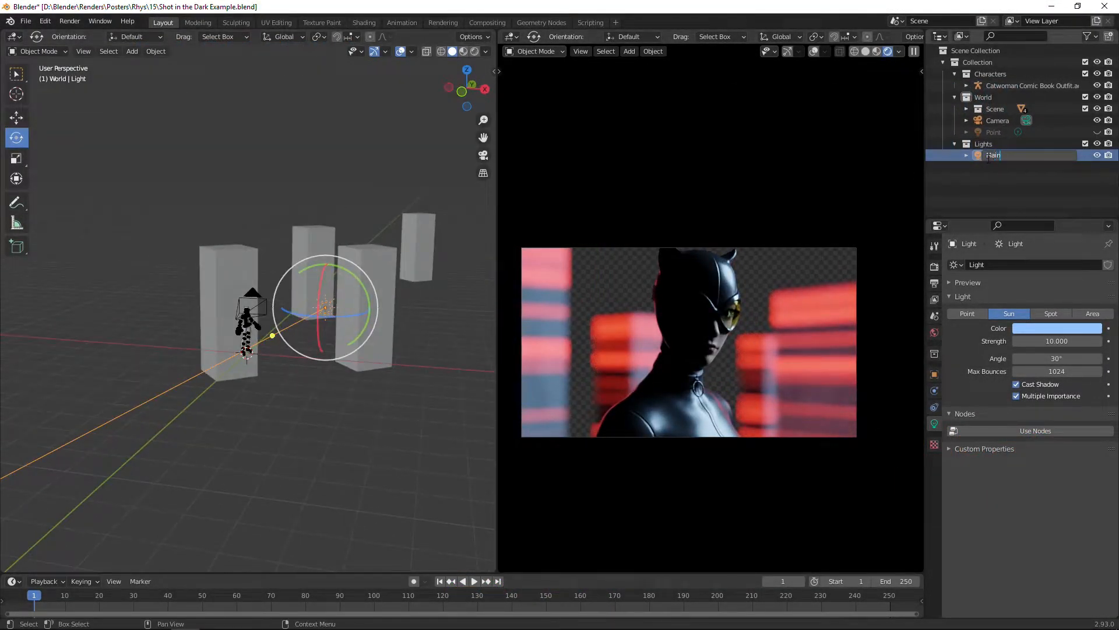
Show the point light again and rename it Left Red Rim.
click(1098, 132)
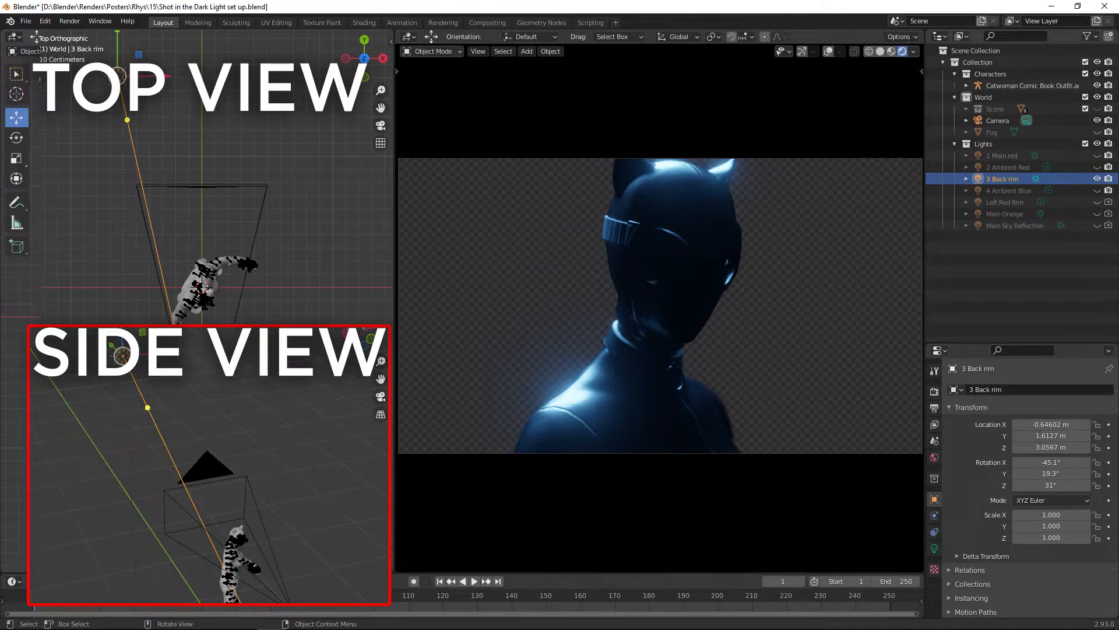
text(Left Red Ri)
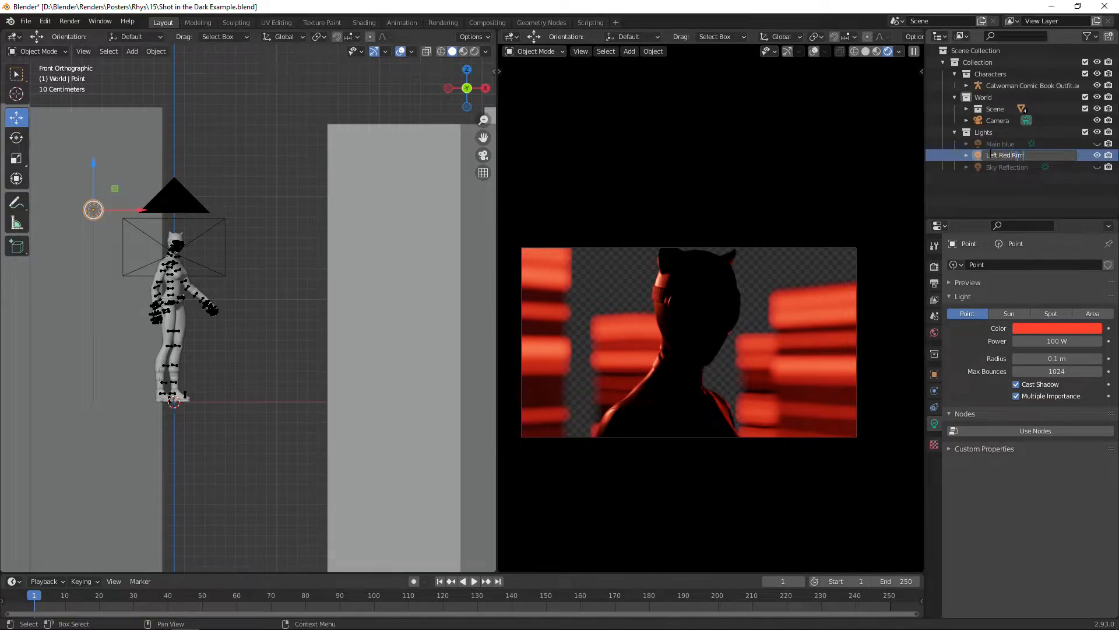
text(m)
key(Return)
Duplicate the Left Red Rim light, move the copy to the character's other side, and name it Right Red Rim.
scroll(328, 352, down, 4)
key(shift+d)
middle_drag(327, 352, 255, 356)
right_click(340, 367)
drag(268, 232, 252, 317)
middle_drag(316, 390, 429, 363)
key(F2)
text(Right Red Rim)
key(Return)
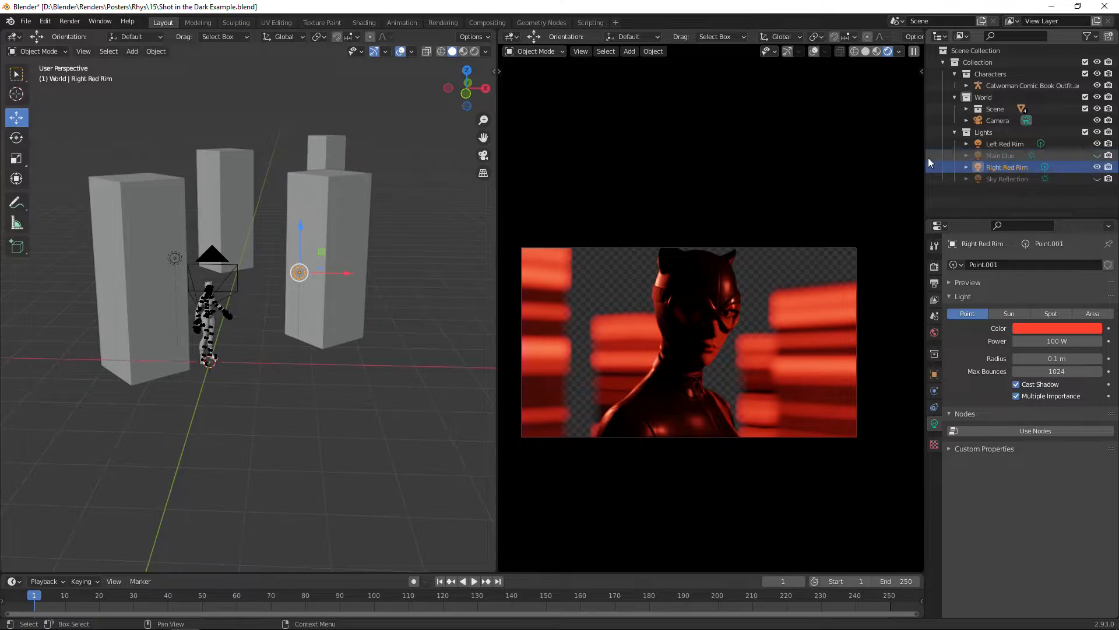
Show the Main blue and Sky Reflection lights, hide Left Red Rim, and select Sky Reflection.
click(1098, 156)
click(1097, 144)
click(1097, 180)
click(1009, 182)
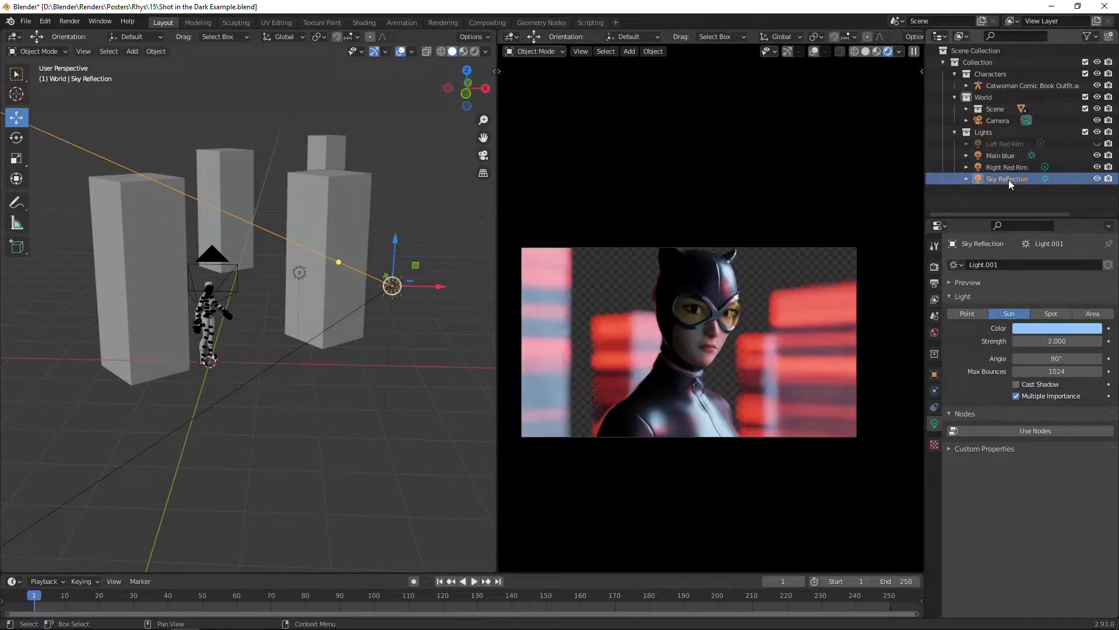
Turn off the camera's depth of field.
scroll(742, 333, up, 5)
click(995, 121)
click(959, 466)
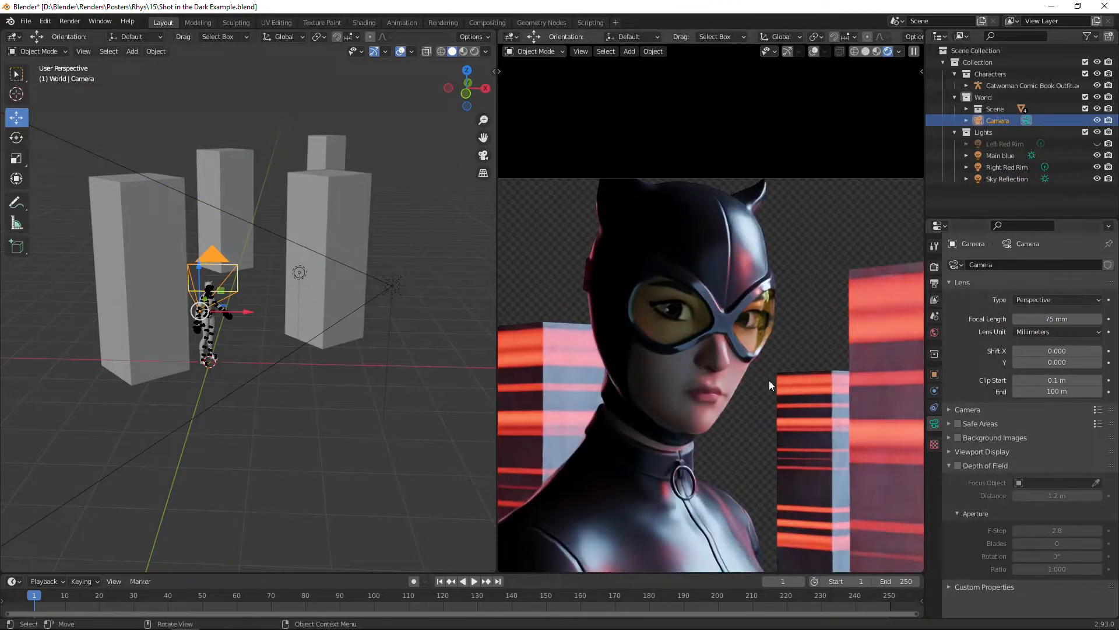
scroll(769, 380, down, 5)
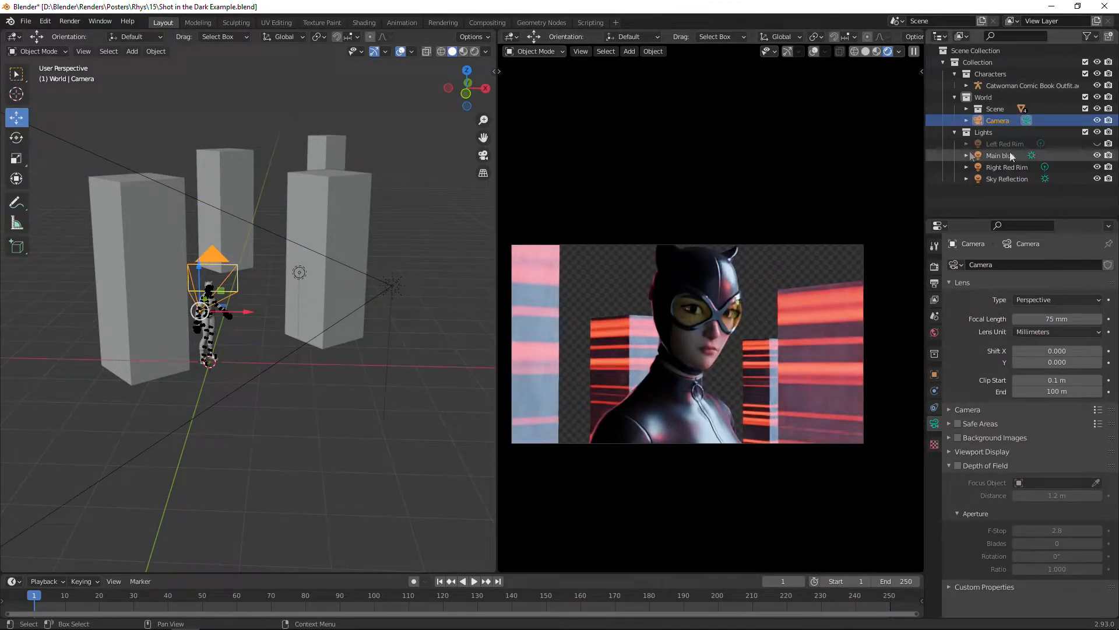
Hide the Main blue and Sky Reflection lights and reposition the Right Red Rim light.
click(1097, 166)
click(1098, 178)
click(1097, 156)
click(1097, 167)
click(1007, 167)
scroll(327, 315, up, 3)
mouse_move(263, 315)
middle_down()
mouse_move(345, 323)
mouse_move(268, 303)
middle_up()
drag(371, 175, 383, 240)
middle_drag(383, 240, 357, 362)
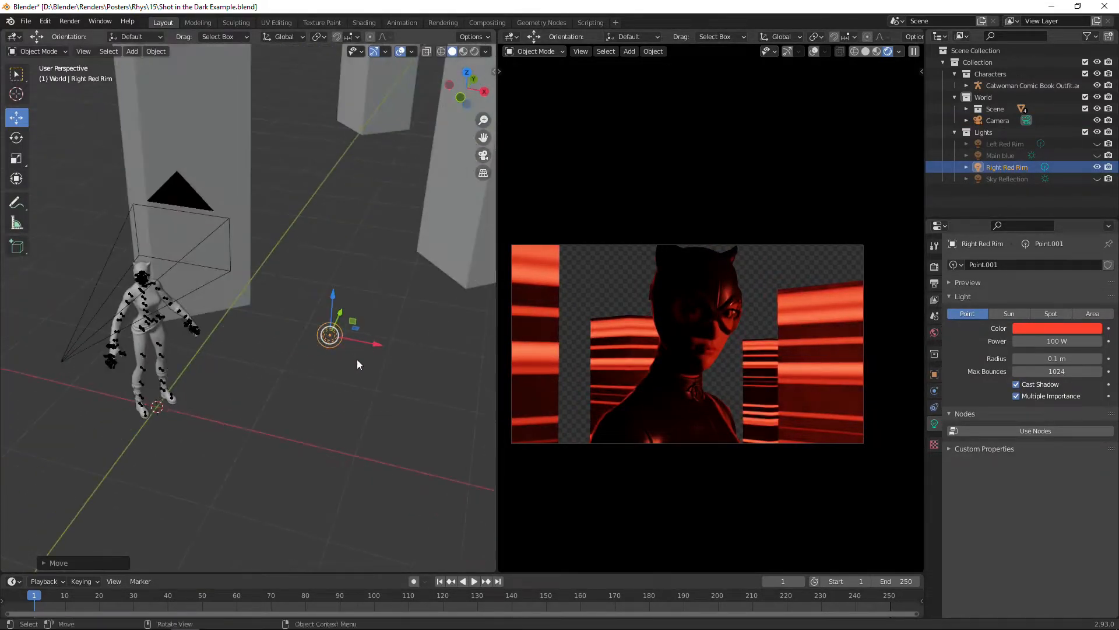
Show the Left Red Rim and Main blue lights and shift Main blue's colour towards violet-blue.
click(1097, 143)
click(1097, 155)
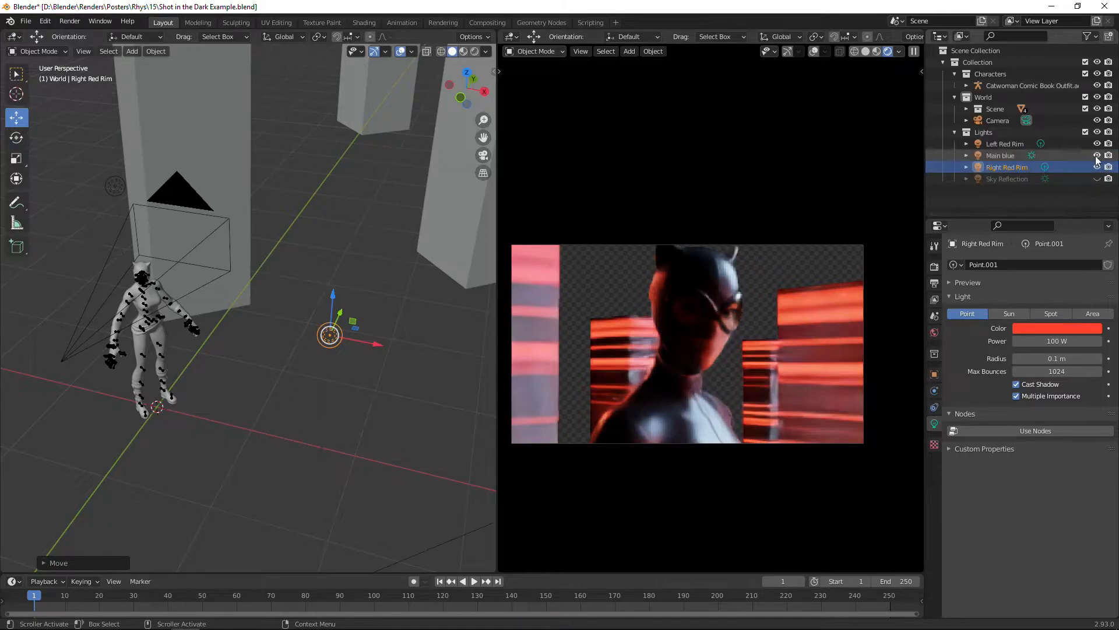
click(1000, 156)
click(1057, 328)
drag(1054, 200, 1059, 205)
Rotate the Main blue sun light to change the angle at which it hits the character, and save the file.
scroll(291, 291, down, 7)
click(17, 138)
middle_drag(315, 317, 216, 324)
key(ctrl+s)
key(KP_Decimal)
middle_drag(373, 361, 315, 338)
drag(246, 301, 245, 390)
scroll(245, 391, down, 3)
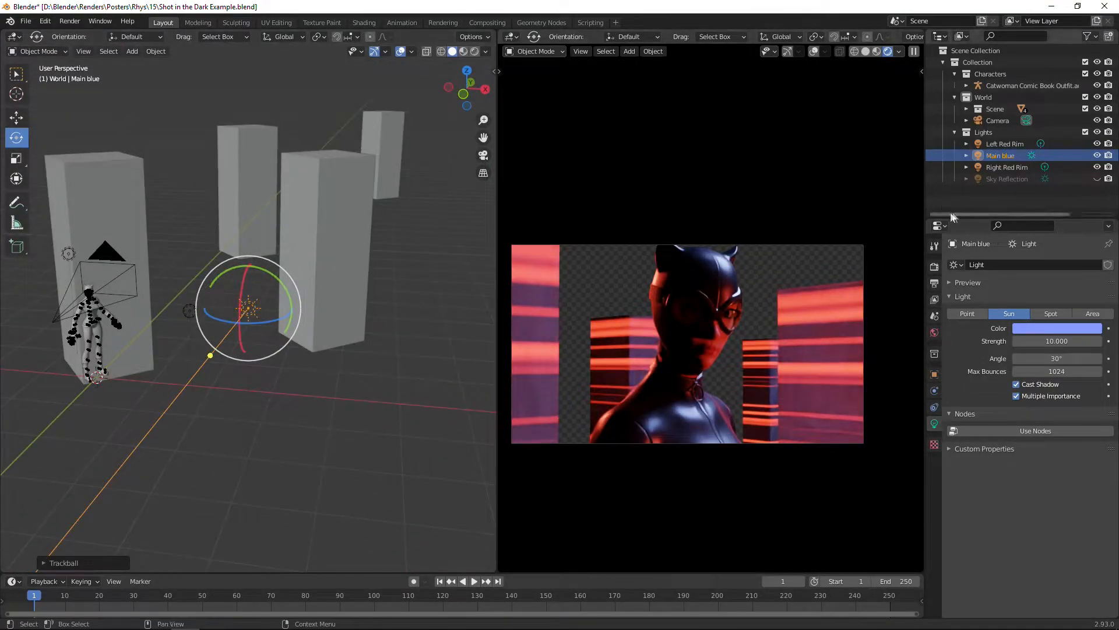
Change the Main blue light's colour to a lighter, less violet blue.
scroll(775, 280, up, 3)
click(1042, 329)
drag(1058, 204, 1053, 200)
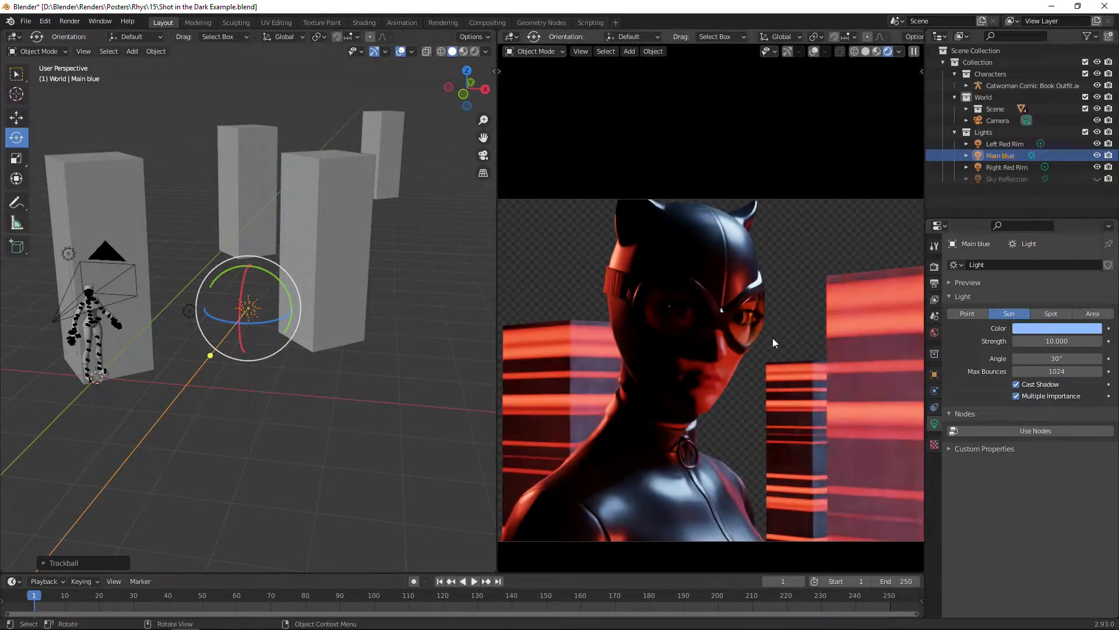
scroll(773, 343, down, 2)
Show the Sky Reflection light, hide Main blue, and rotate Sky Reflection to a new direction.
click(1097, 179)
click(1097, 156)
click(1007, 179)
key(r)
middle_drag(313, 421, 390, 366)
click(350, 356)
key(r)
key(r)
click(434, 369)
Set the Sky Reflection light's strength to 0.5 and show the Main blue light.
click(1033, 341)
text(1)
key(Return)
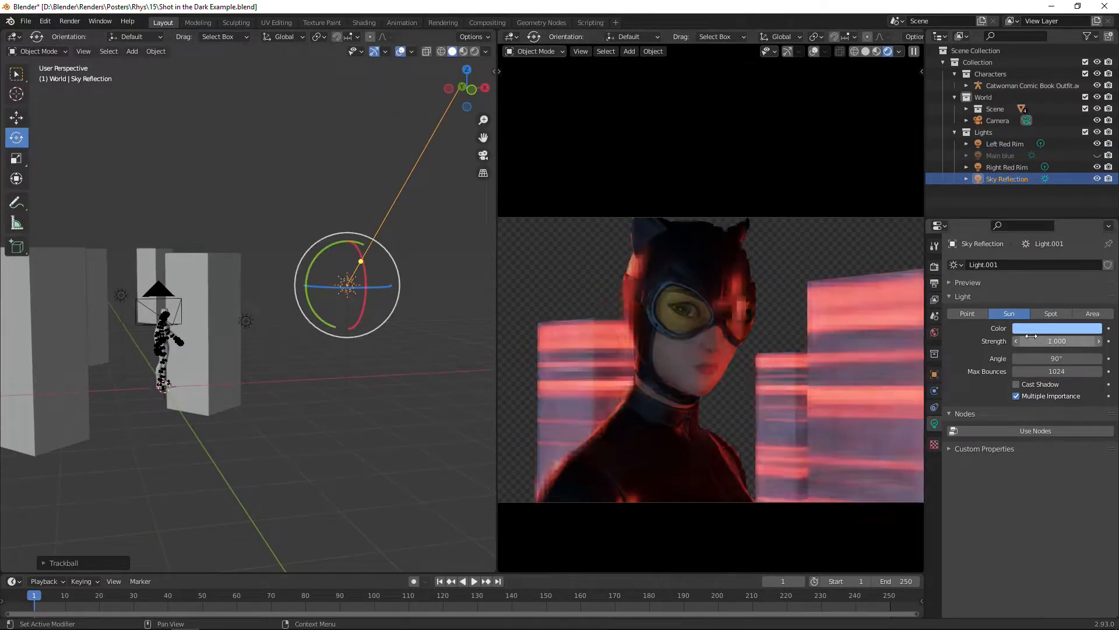
click(1030, 341)
text(.5)
key(Return)
click(1097, 156)
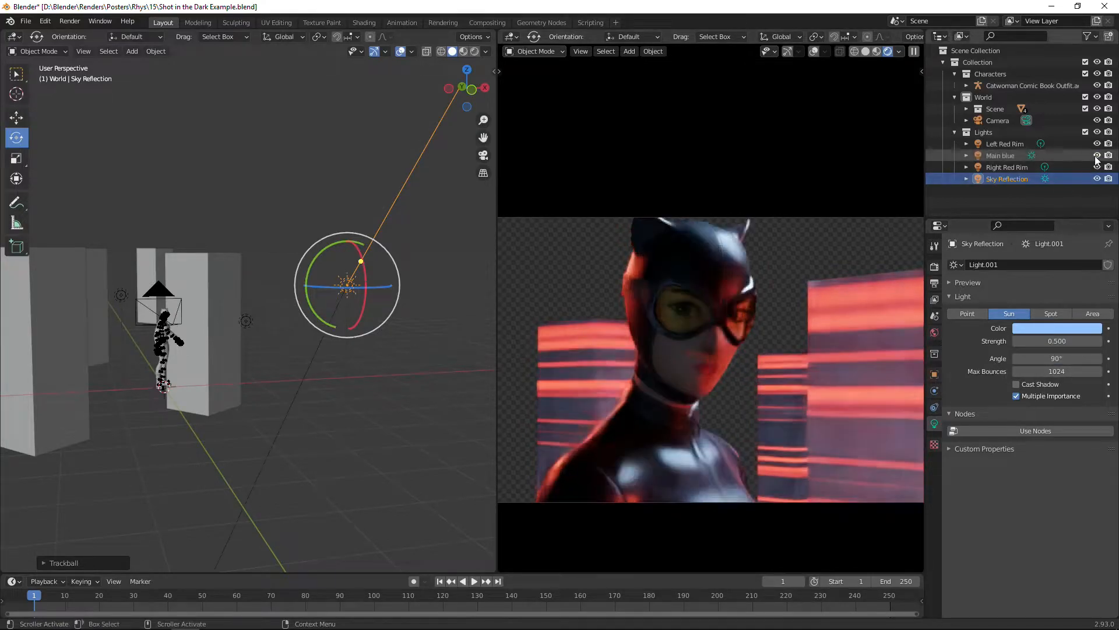
Hide the Sky Reflection light, rename it Main Sky Reflection, and toggle the Main blue light's visibility.
scroll(706, 345, down, 3)
scroll(706, 344, up, 1)
click(1097, 156)
click(1098, 179)
double_click(1006, 180)
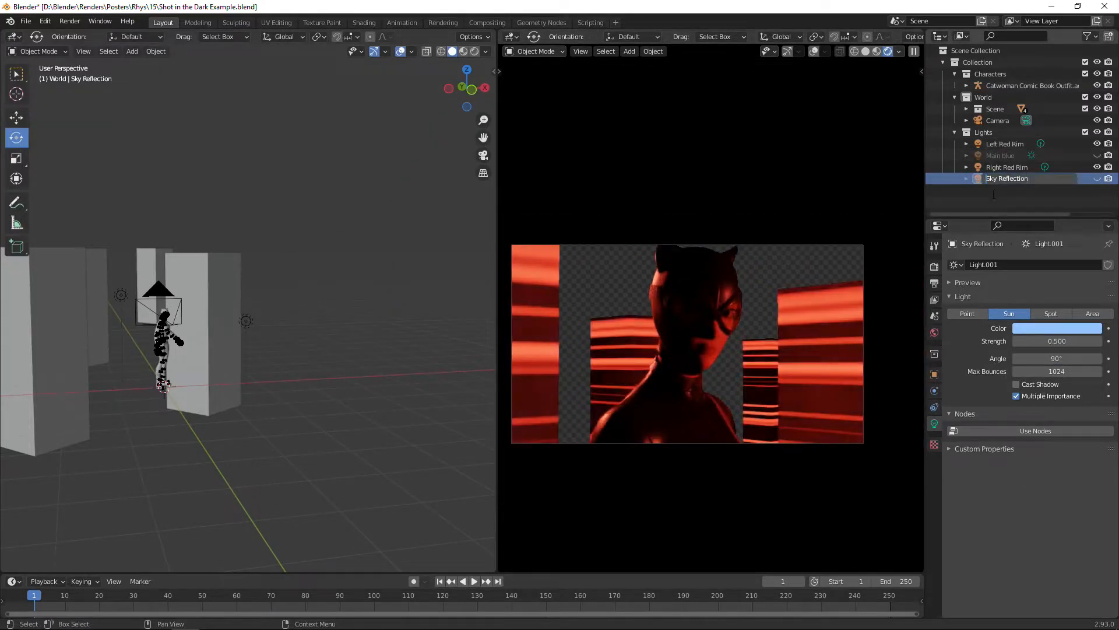
text(Main)
key(Return)
click(1096, 156)
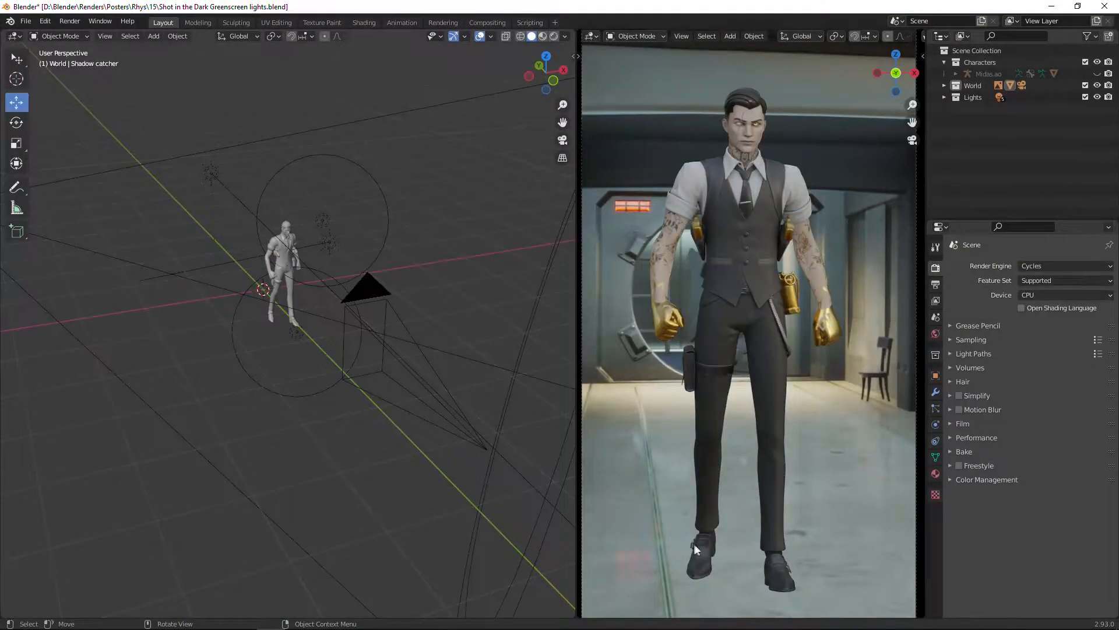
Add a plane in the greenscreen scene, position it as a floor under the character's feet, and open its object properties.
key(shift+a)
click(482, 286)
key(g)
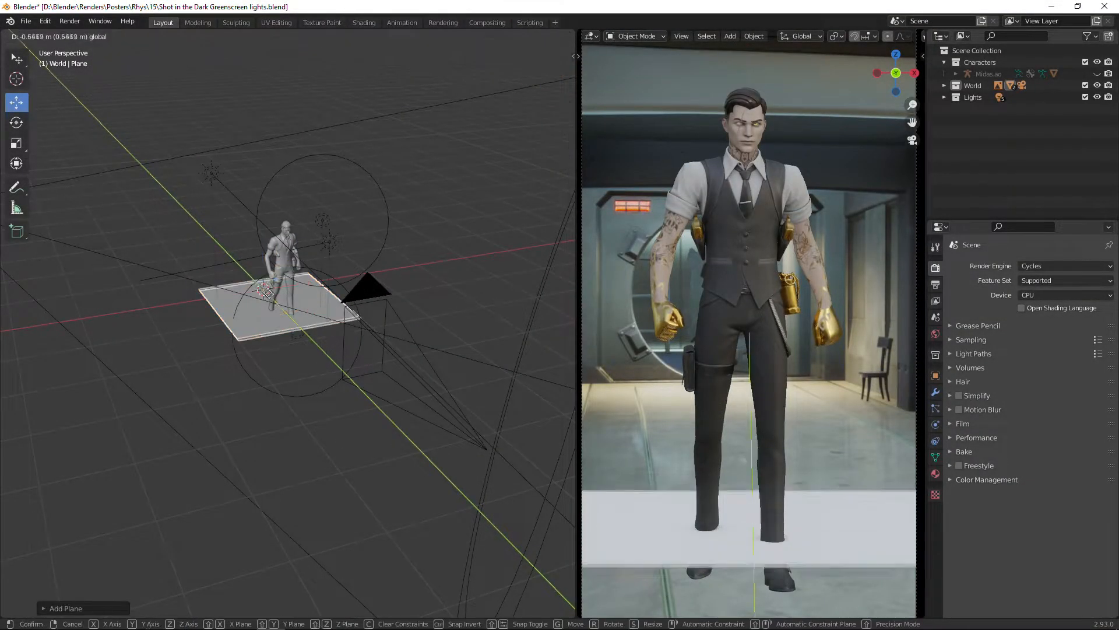
drag(260, 284, 273, 298)
middle_drag(300, 377, 350, 338)
drag(316, 260, 316, 268)
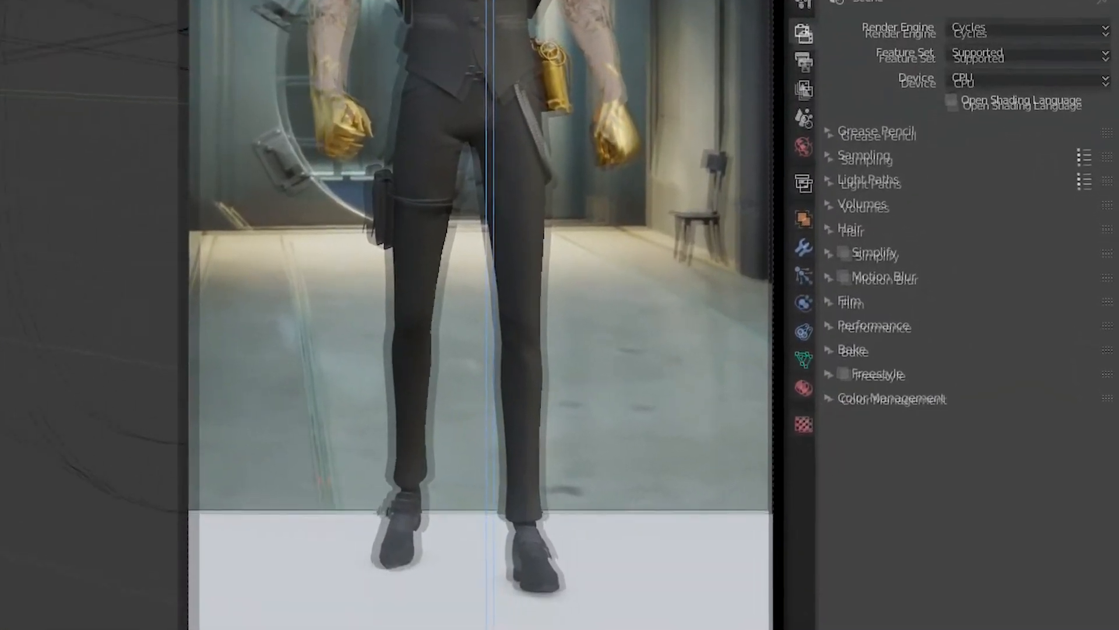
click(807, 223)
scroll(962, 358, down, 4)
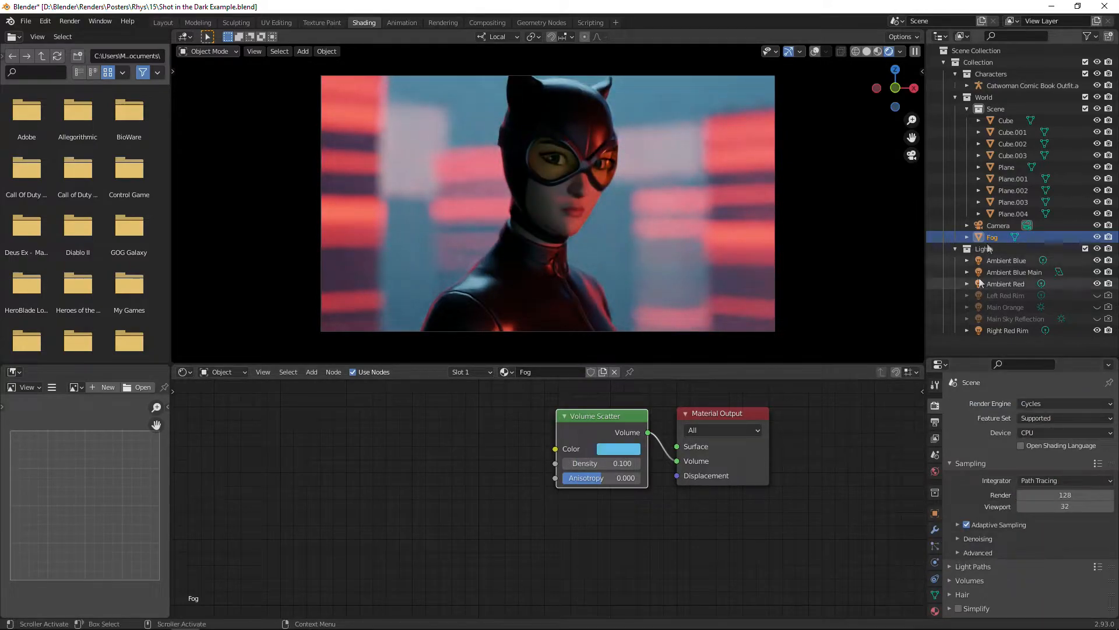
Turn the camera's depth of field off and back on to compare the background blur.
click(998, 225)
click(935, 561)
click(959, 509)
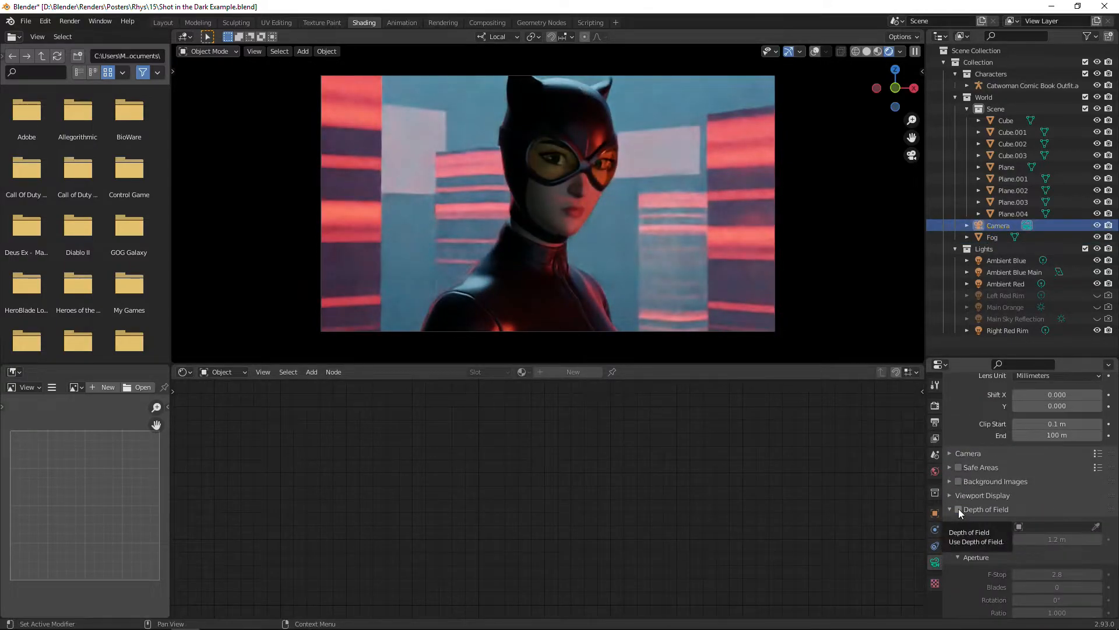
click(959, 508)
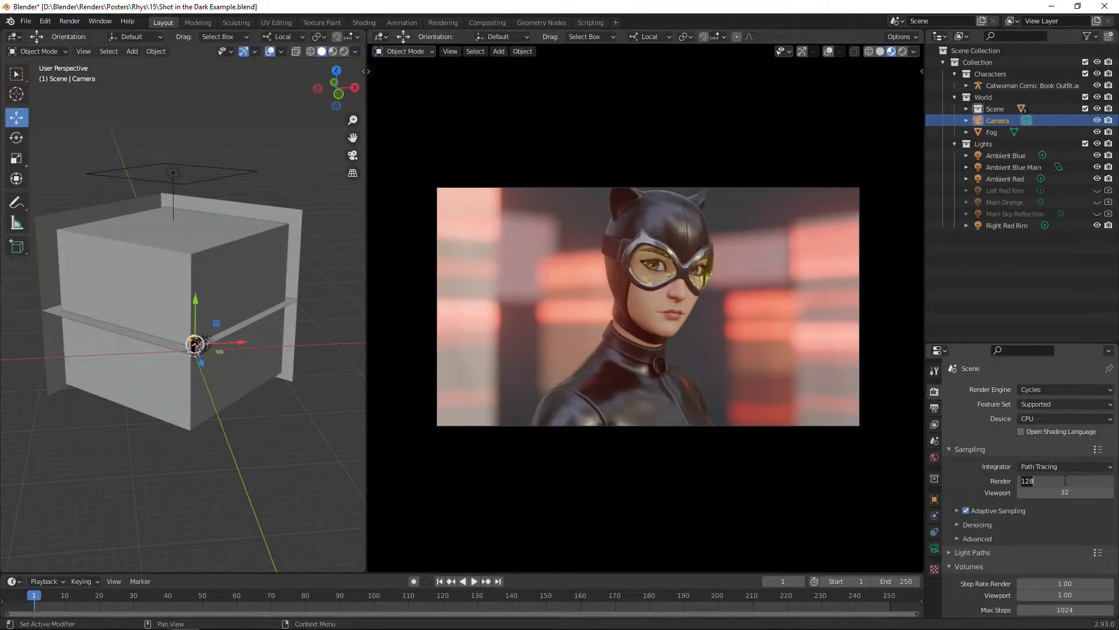
Review the output resolution settings, set the render samples to 512, and save the file.
click(935, 407)
click(934, 392)
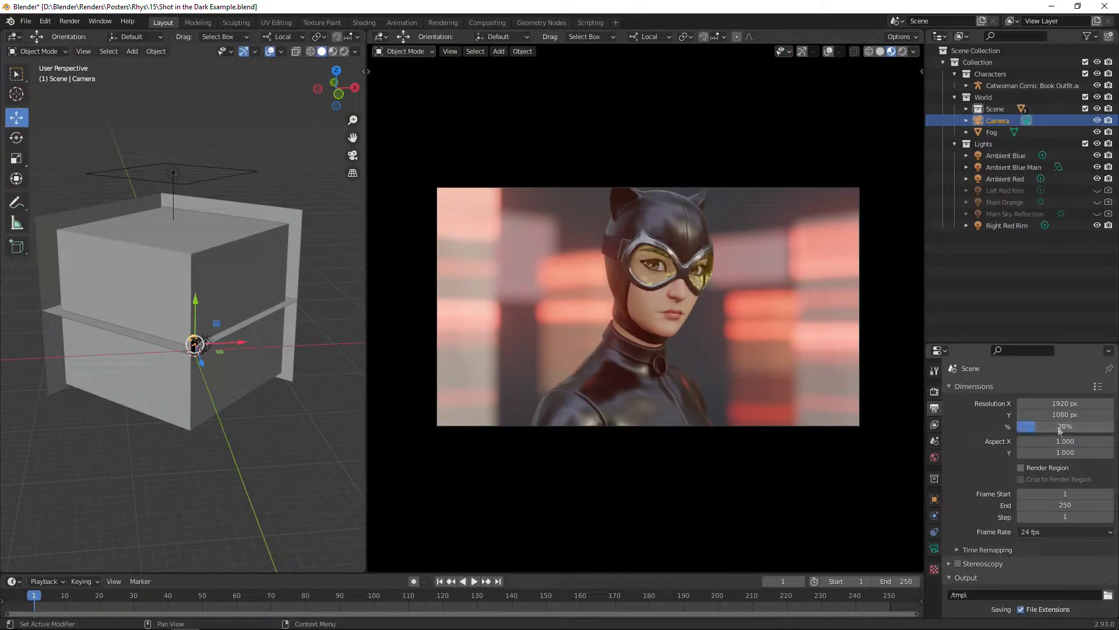
double_click(1071, 481)
key(Return)
click(934, 371)
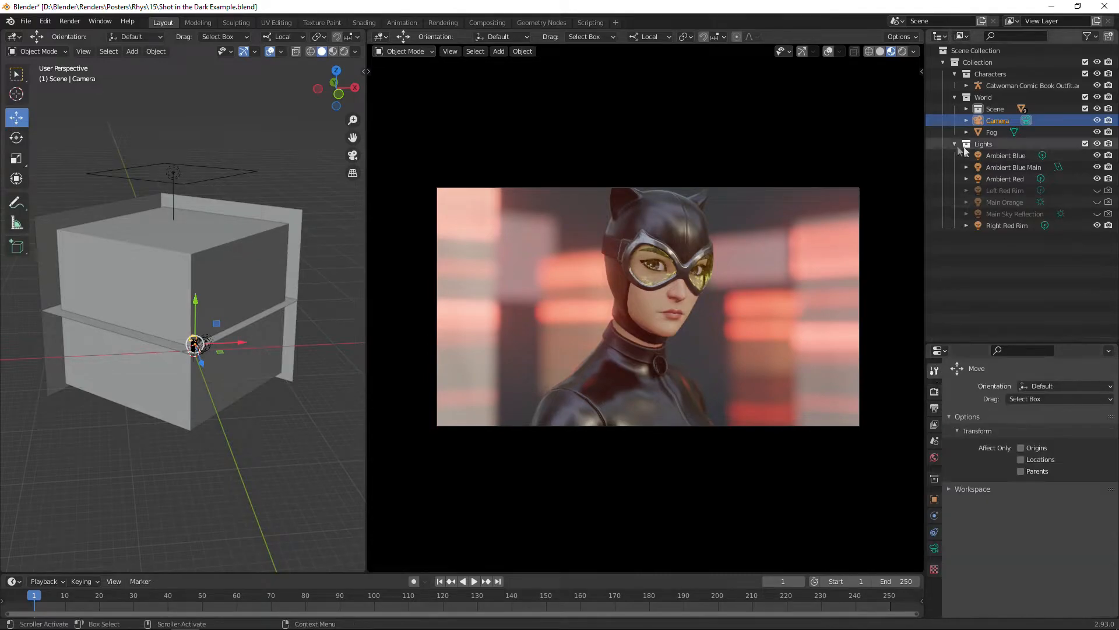
click(955, 144)
key(ctrl+s)
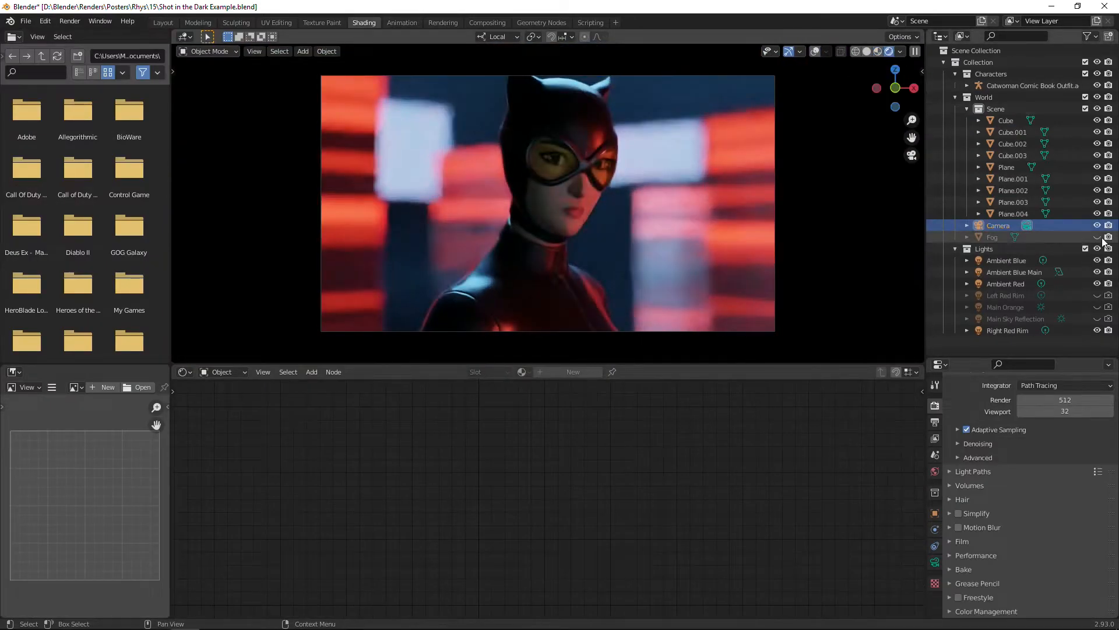
Show the Fog volume and try Volume Scatter densities of 0.15 and 0.2.
click(1097, 237)
click(993, 238)
scroll(652, 554, up, 7)
click(551, 465)
text(0.15)
key(Return)
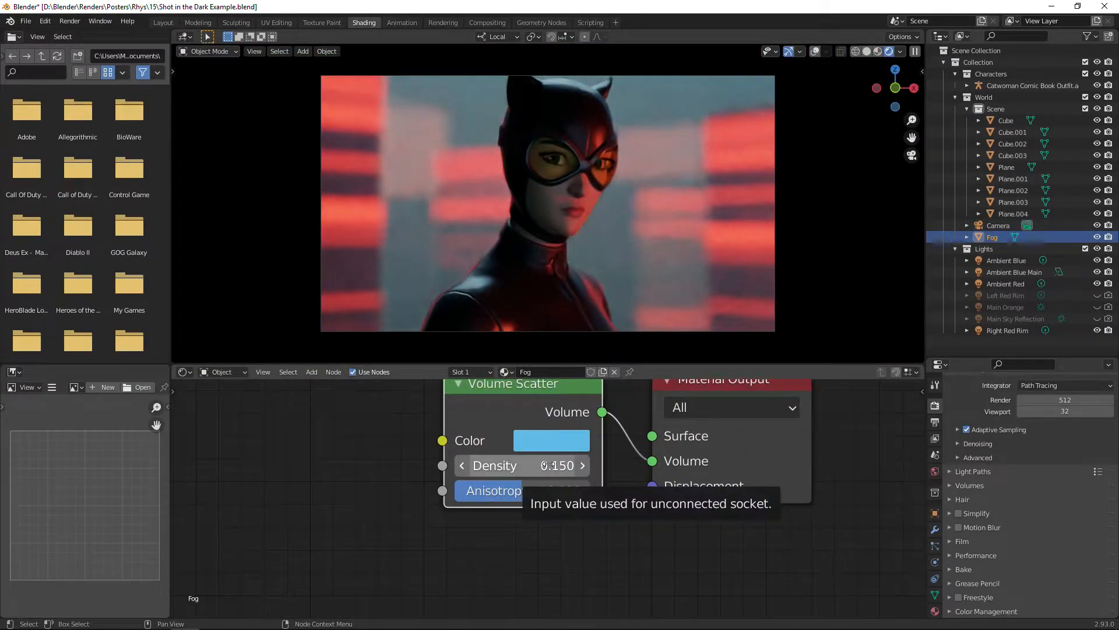
click(548, 465)
text(0.2)
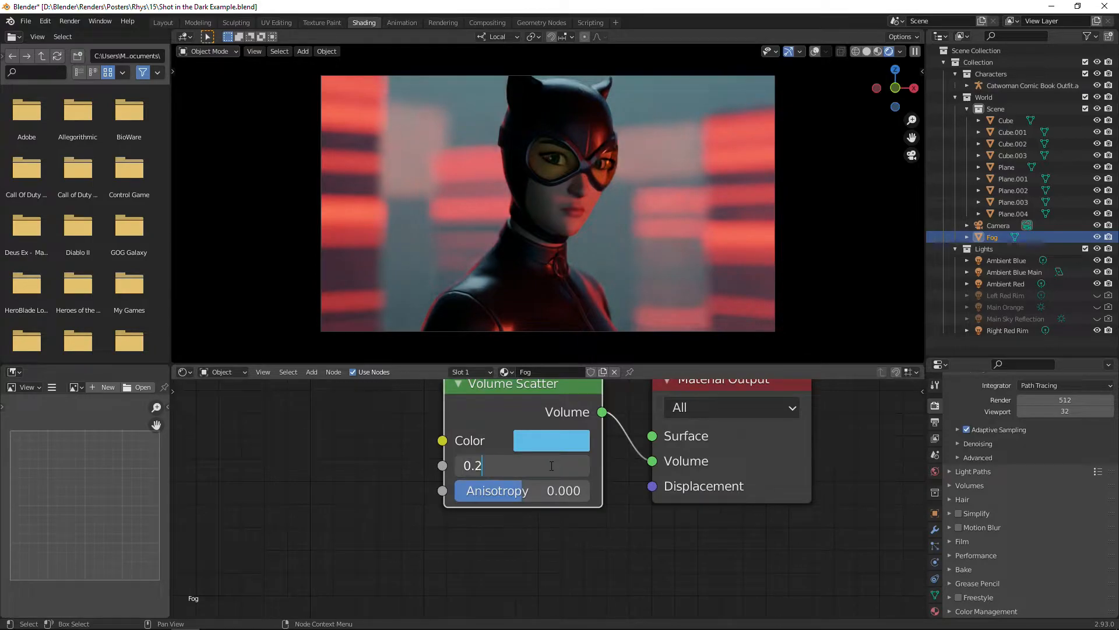
key(Return)
Set the fog's Volume Scatter colour to pure white.
click(551, 440)
click(622, 263)
click(564, 446)
click(614, 198)
drag(583, 363, 647, 384)
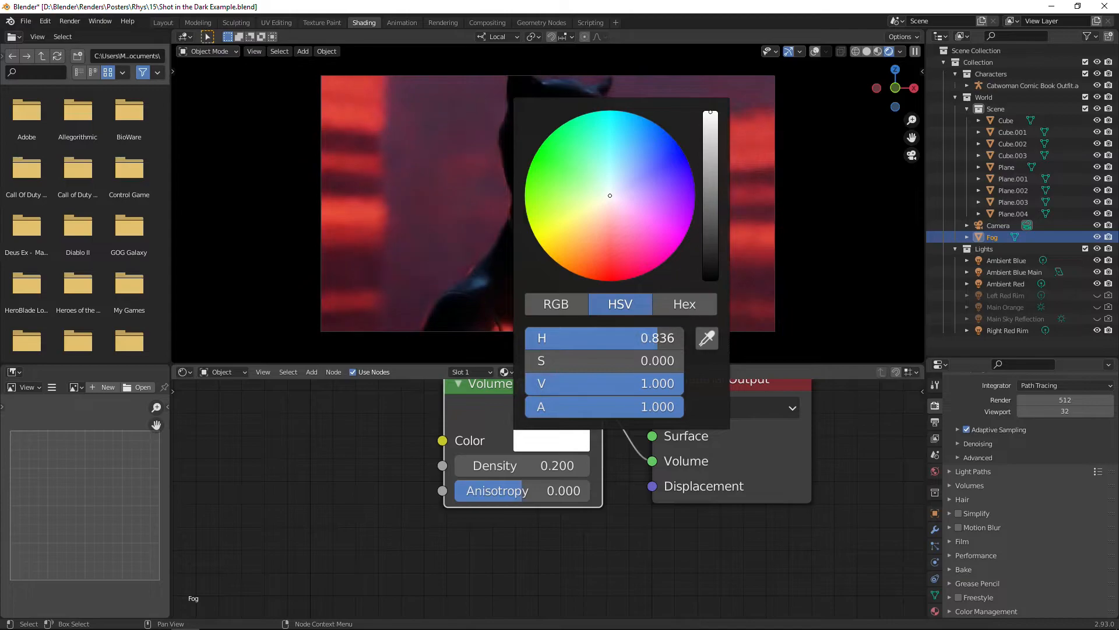
Try fog densities of 1.0 and 0.4 in the Volume Scatter node.
click(562, 463)
text(1)
key(Return)
click(562, 465)
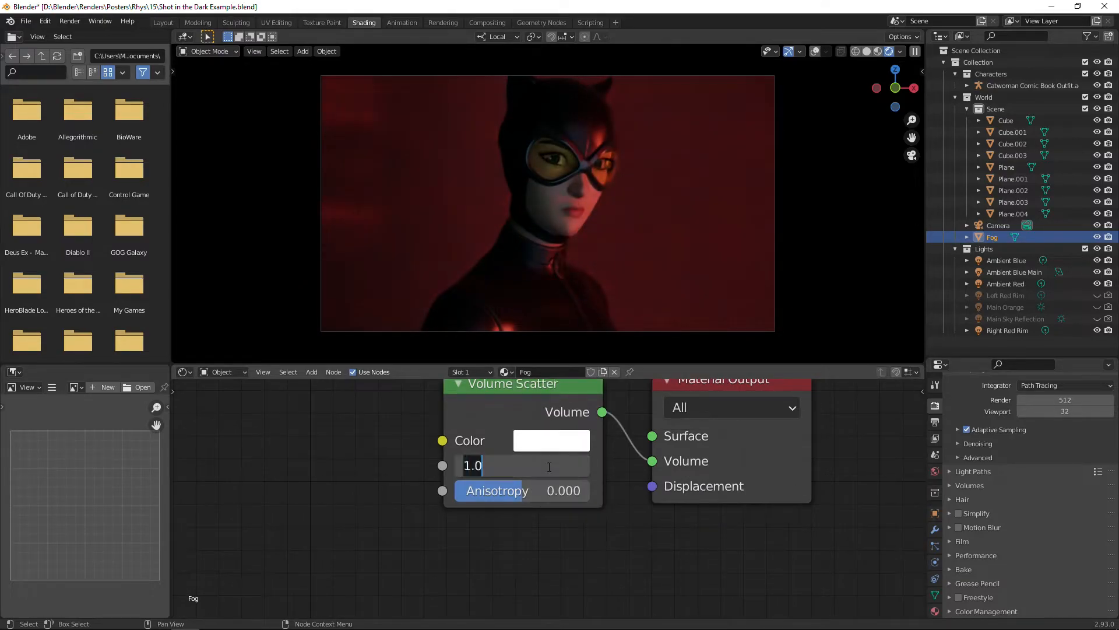
text(0.4)
key(Return)
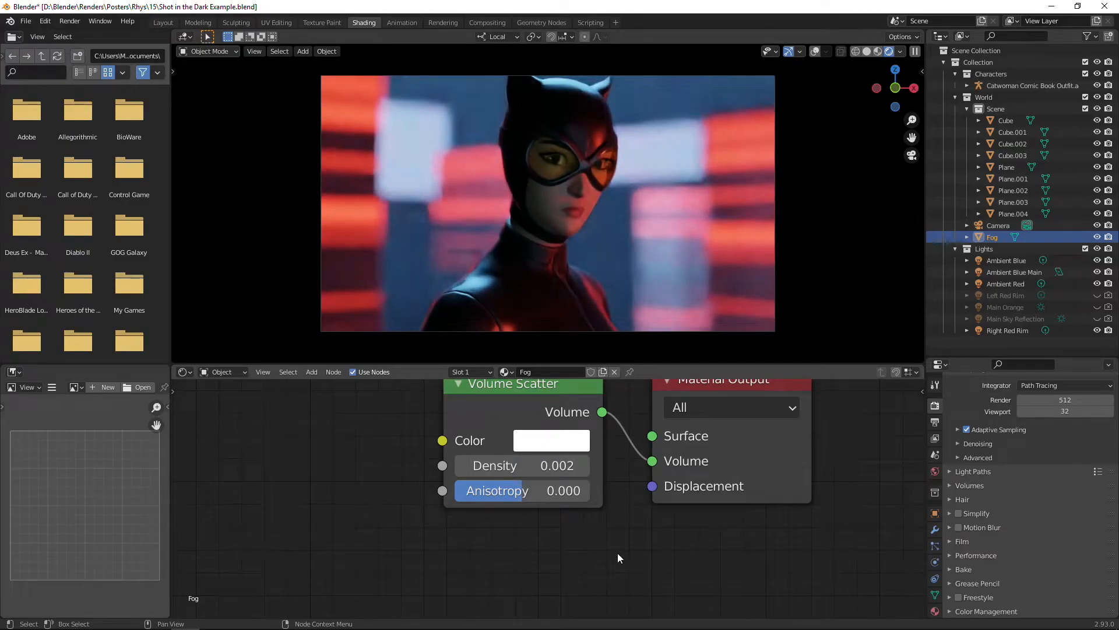
Lower the fog's Volume Scatter density to 0.002.
double_click(576, 469)
text(025)
key(Return)
double_click(562, 468)
text(0.002)
key(Return)
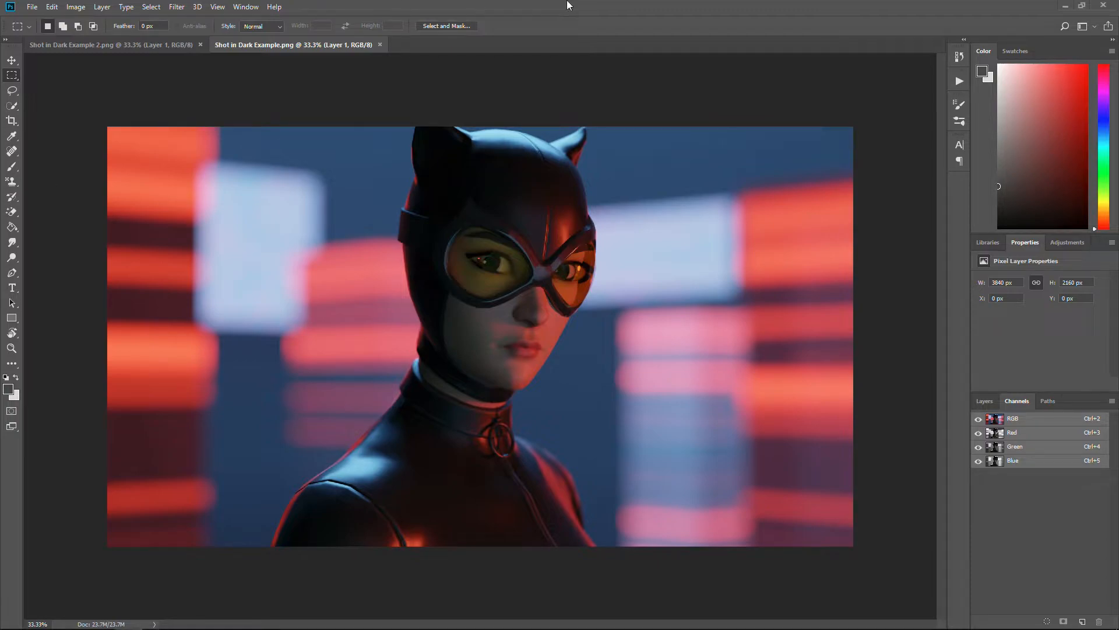
Copy the entire Shot in Dark Example 2.png image and paste it as a layer into Shot in Dark Example.png.
click(164, 46)
key(ctrl+a)
key(ctrl+c)
click(282, 47)
click(984, 402)
key(ctrl+v)
Hide the pasted layer, name it Bloom, put it in its own group and select the base render layer.
click(979, 471)
double_click(1024, 471)
text(Bloom)
key(Return)
key(ctrl+g)
click(1043, 486)
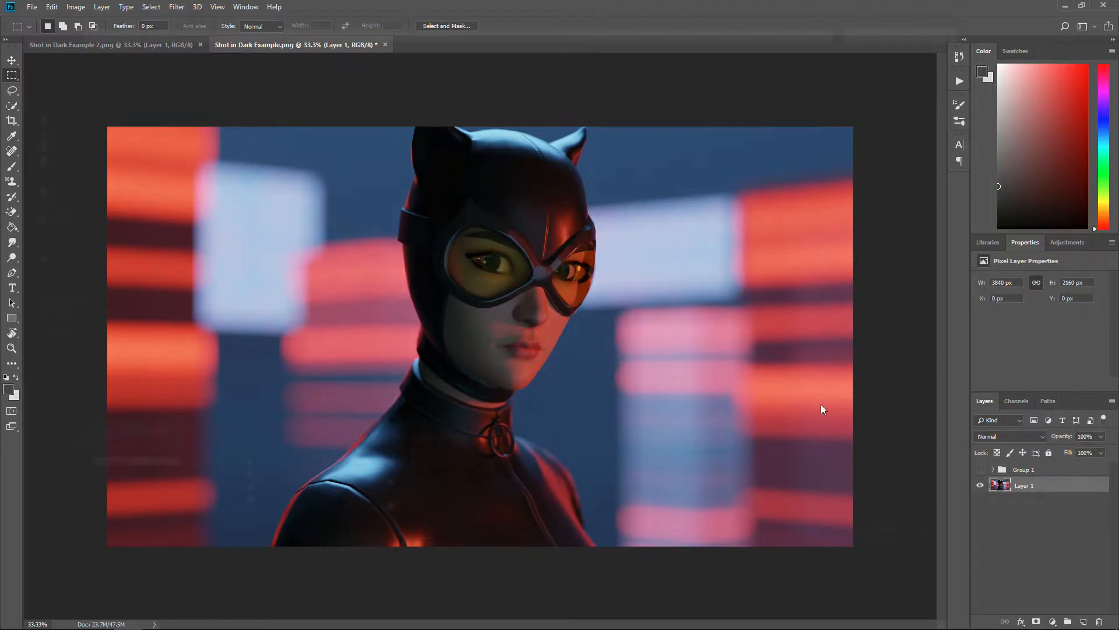
Save the document as a PSD file with Maximize Compatibility enabled.
key(ctrl+s)
click(880, 540)
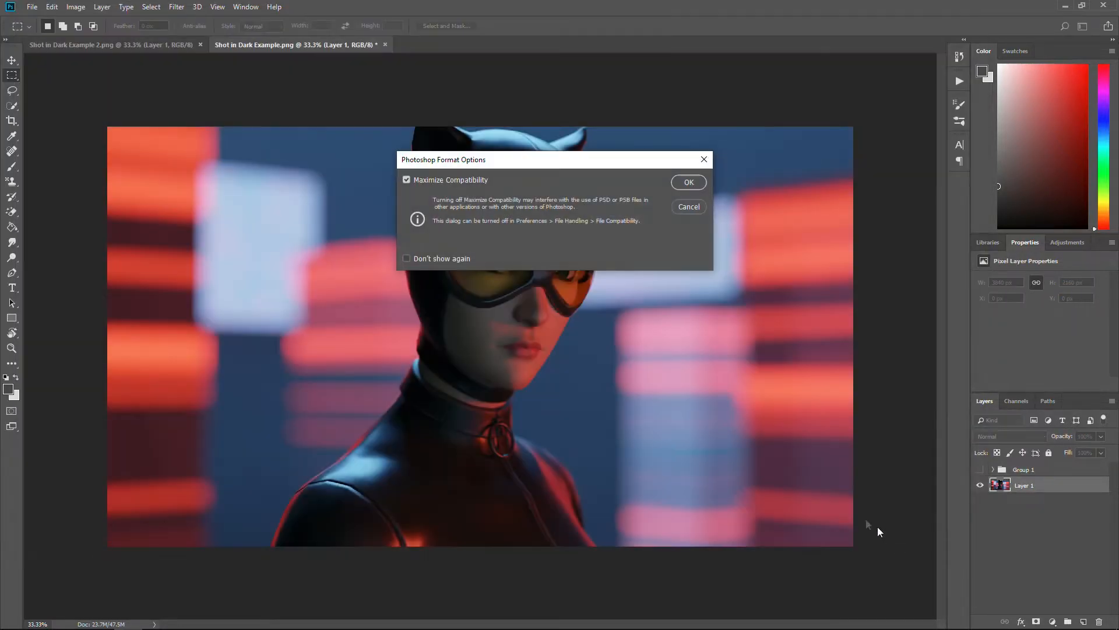
click(689, 182)
Duplicate the base render layer and rename the lower copy Original.
key(ctrl+j)
double_click(1025, 500)
text(Original)
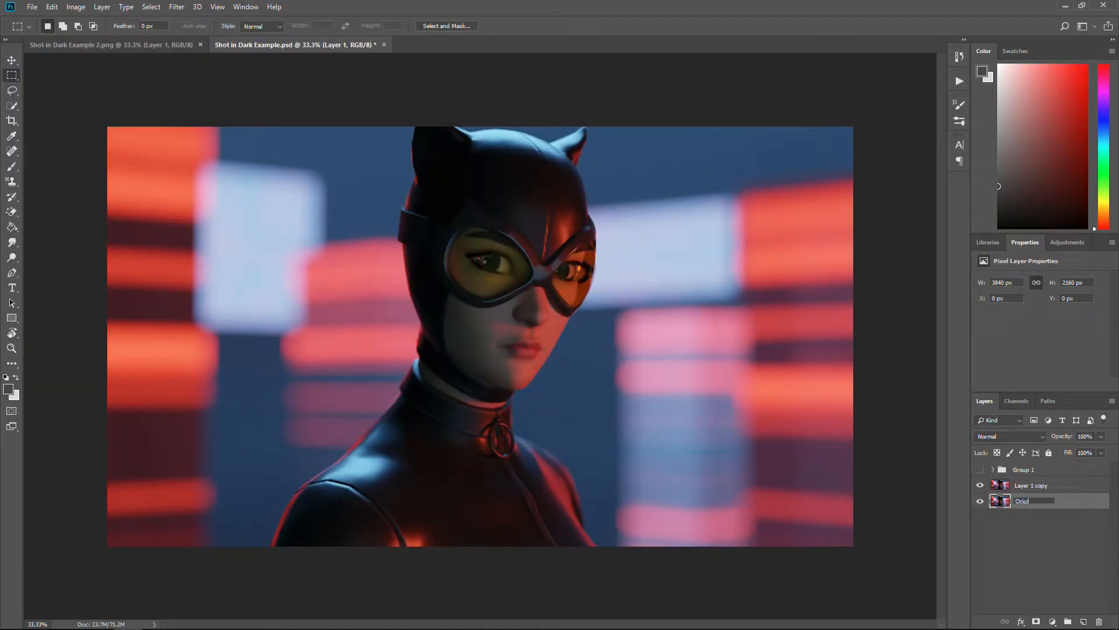
Open Liquify on the duplicated layer and reduce the Forward Warp brush to size 63 for work around the mask's eye opening.
click(1031, 485)
key(ctrl+shift+x)
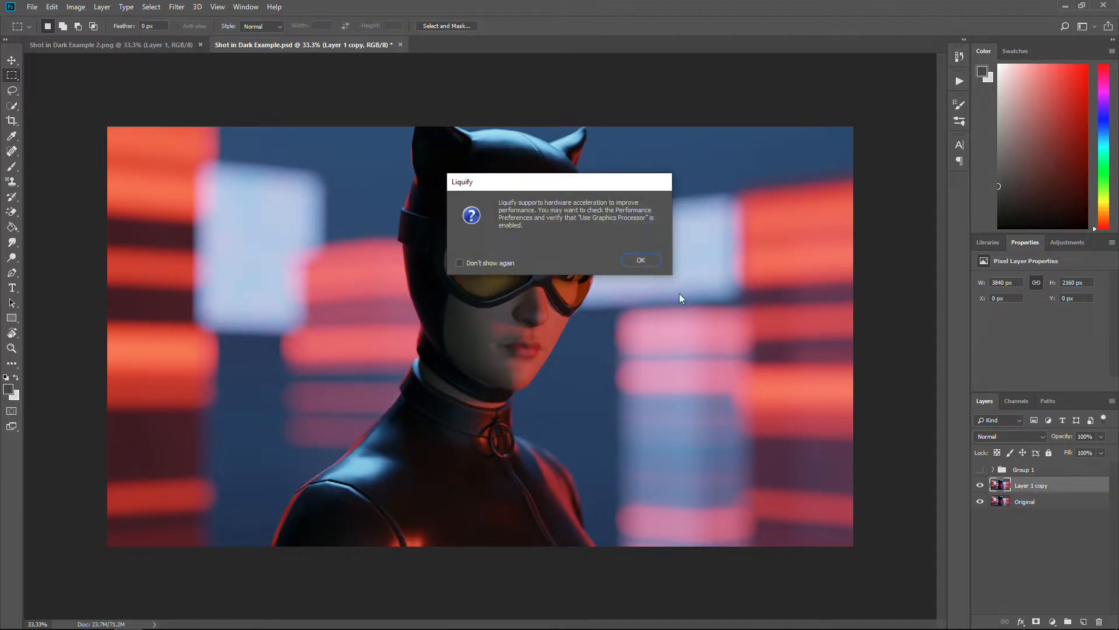
click(641, 260)
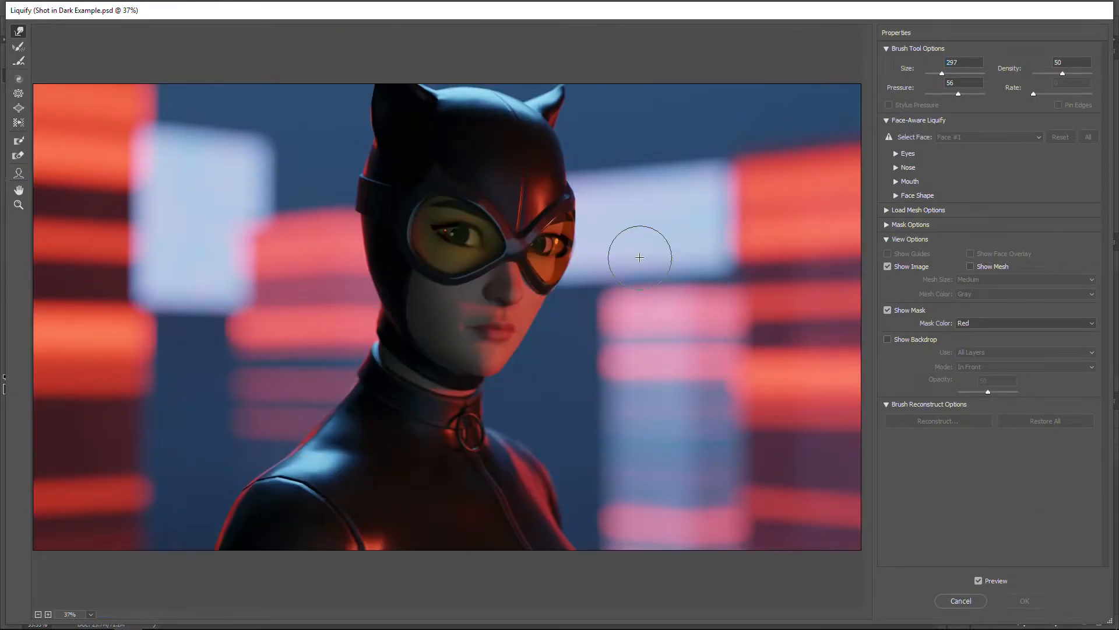
alt+scroll(769, 255, up, 4)
scroll(629, 326, up, 3)
key(bracketleft)
key(bracketleft)
key(bracketleft)
key(bracketleft)
key(bracketleft)
key(bracketleft)
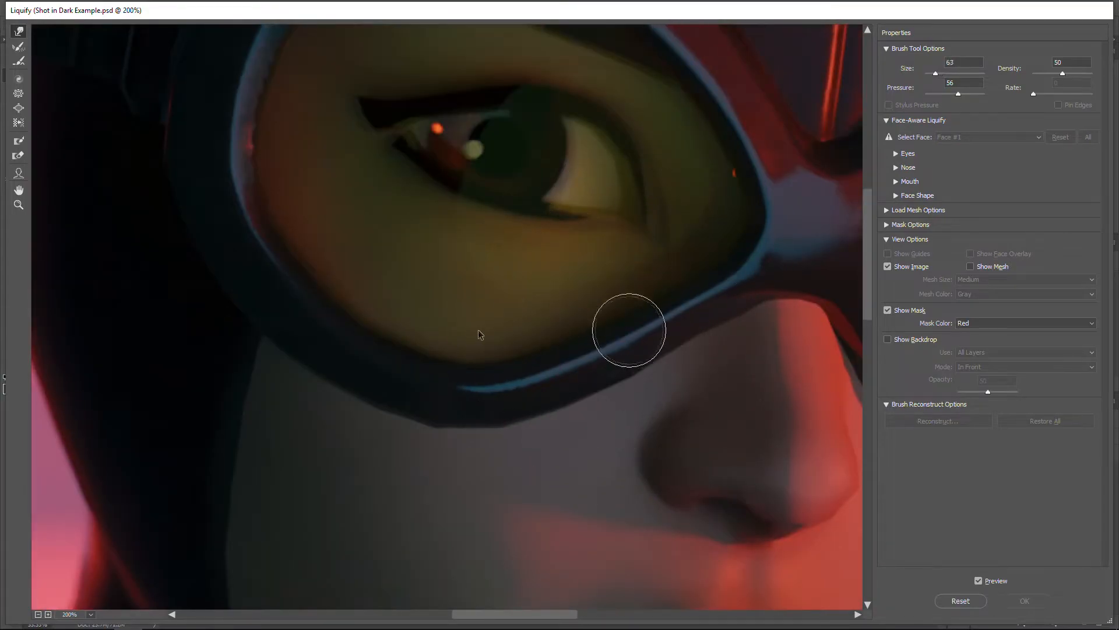
Refine the cowl's forehead seam and head outline in Liquify, enlarging the warp brush for the broader contour.
scroll(724, 383, down, 3)
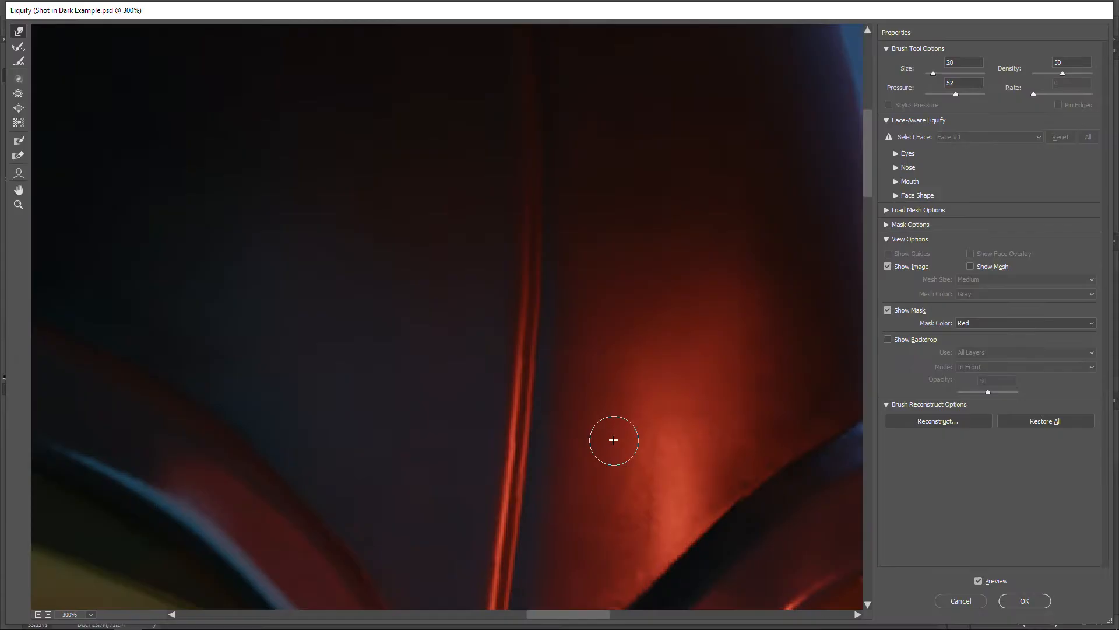
alt+scroll(620, 438, down, 2)
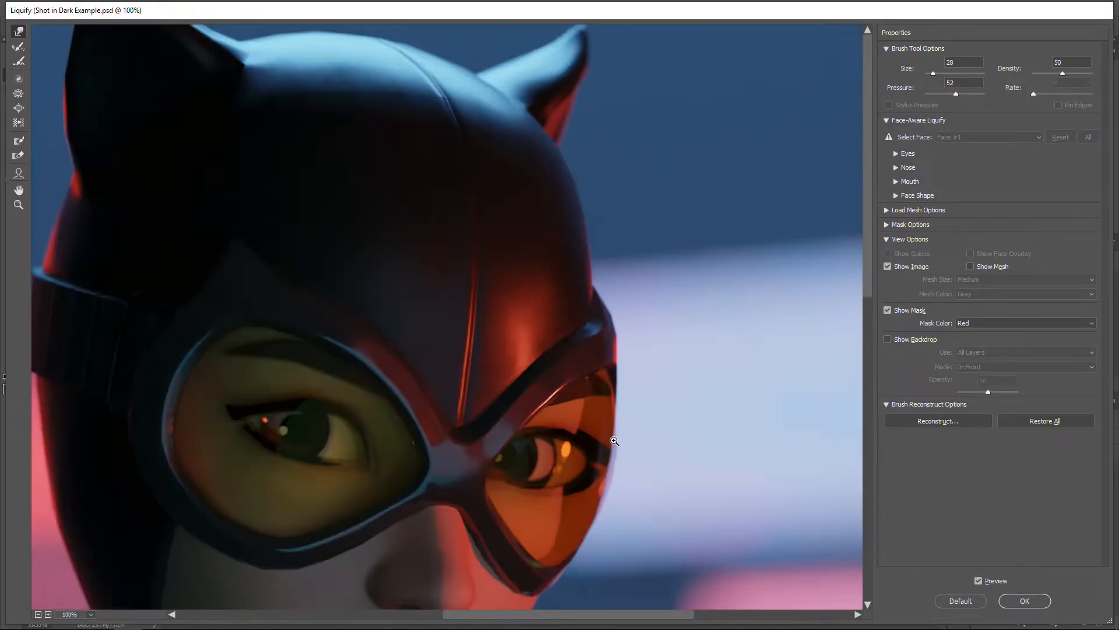
ctrl+click(585, 235)
scroll(669, 325, up, 5)
key(bracketright)
key(bracketright)
key(bracketright)
key(bracketright)
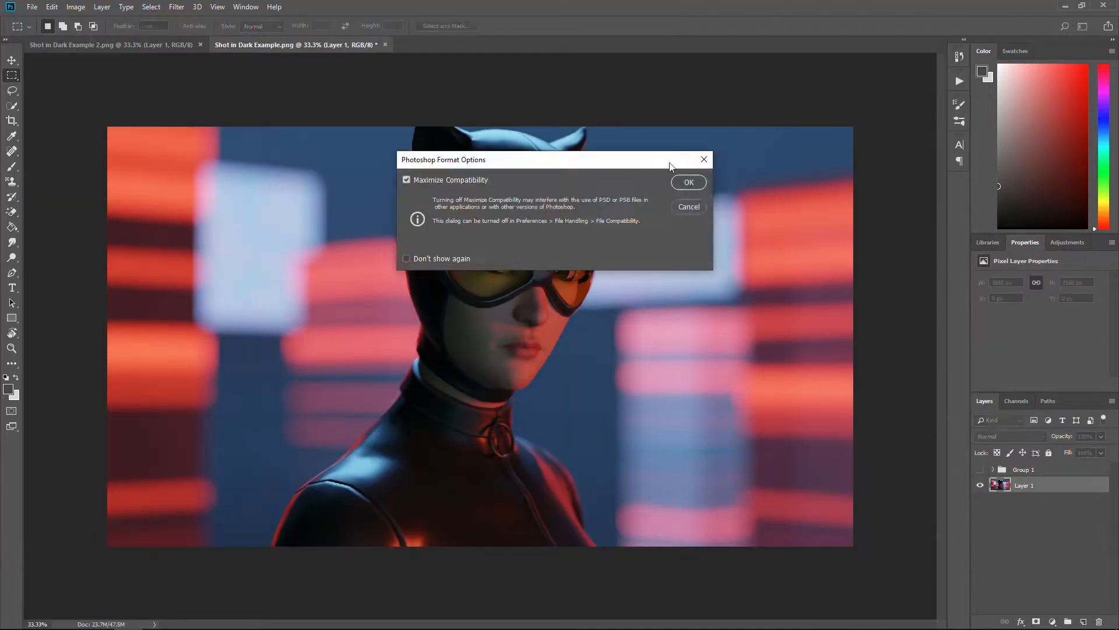
Accept the PSD format options with Maximize Compatibility and open the Liquify filter.
key(Return)
key(shift+ctrl+x)
click(641, 258)
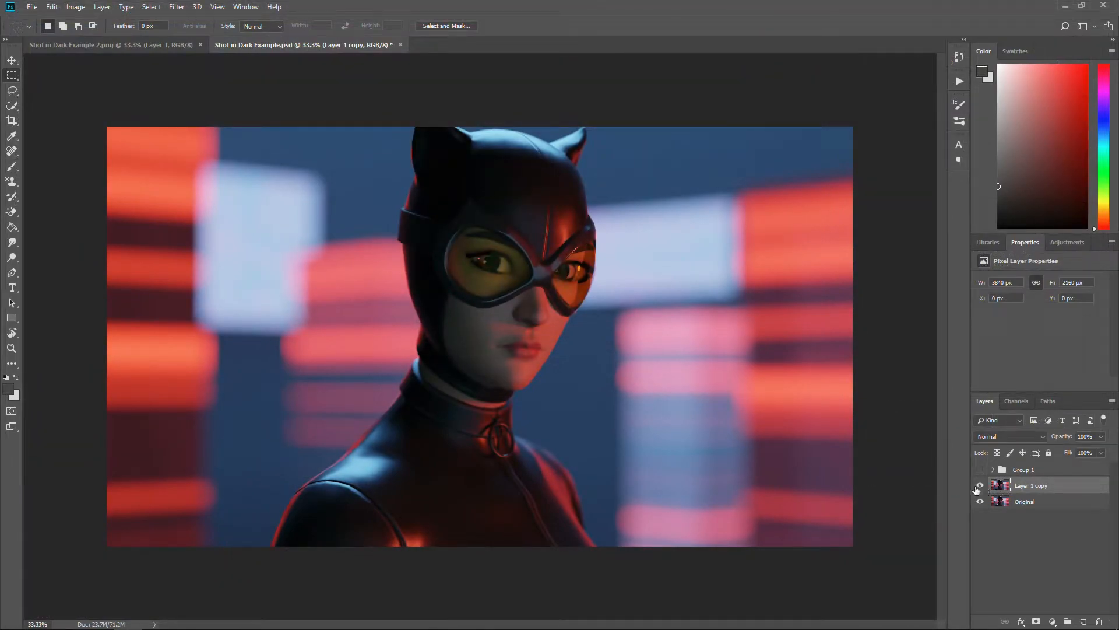
Add a new empty layer above the liquified copy and clip it to that copy.
key(ctrl+shift+n)
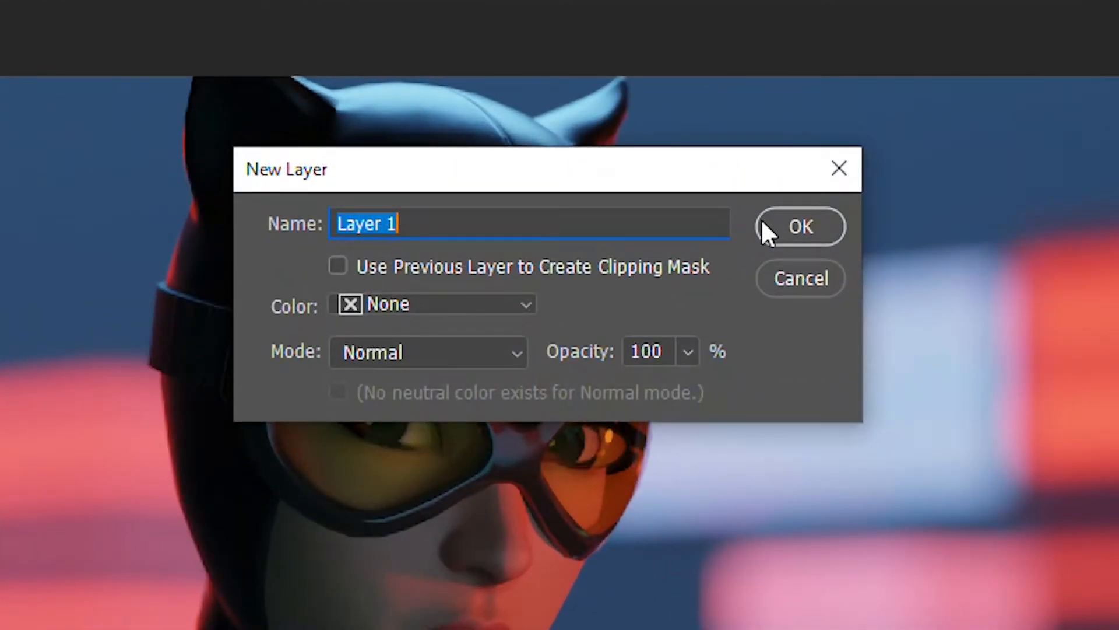
click(783, 219)
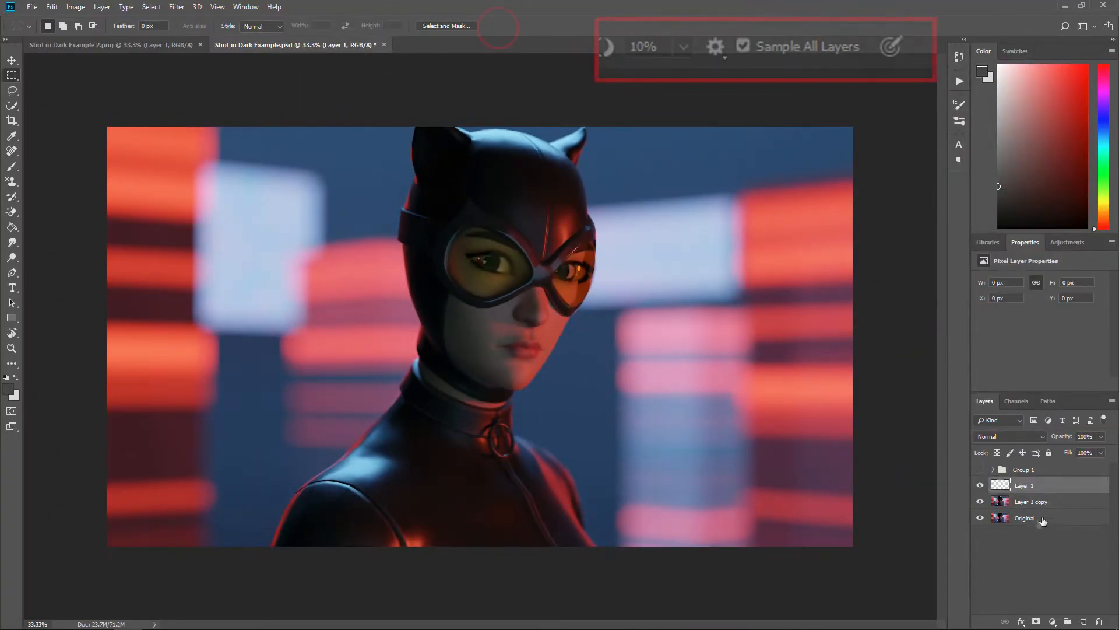
right_click(1044, 485)
click(999, 210)
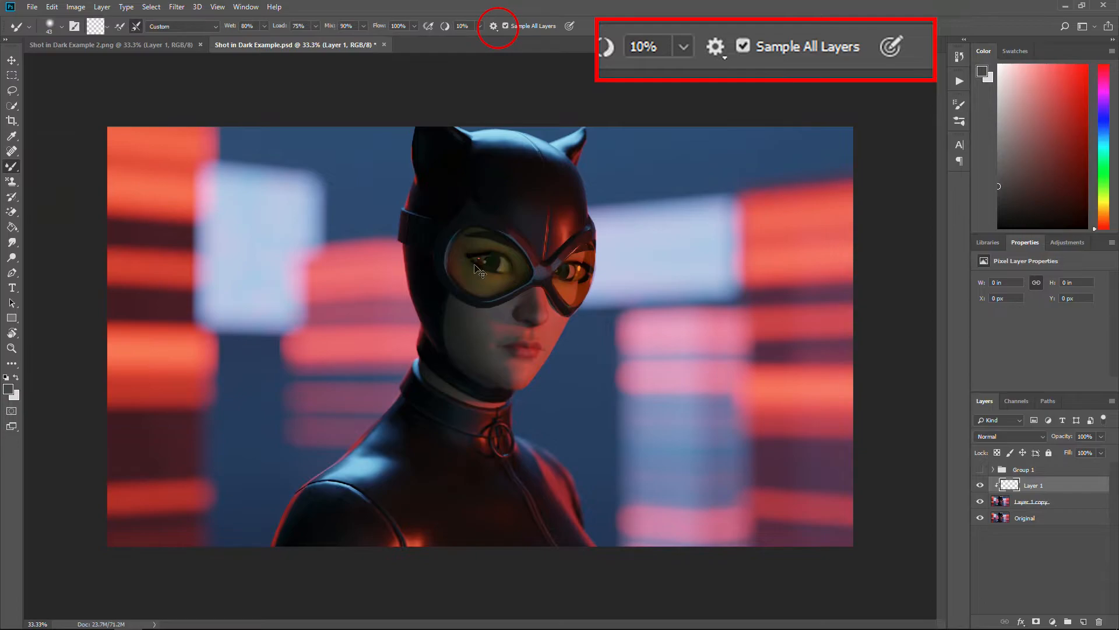
Blend the shading on the chin and lips with the Mixer Brush, sampling all layers at 10% smoothing.
key(ctrl+plus)
key(ctrl+plus)
key(ctrl+plus)
key(ctrl+plus)
key(ctrl+plus)
mouse_move(755, 413)
mouse_down()
mouse_move(448, 320)
mouse_move(494, 170)
mouse_up()
alt+right_drag(471, 367, 495, 367)
mouse_move(496, 367)
mouse_down()
mouse_move(484, 470)
mouse_move(469, 367)
mouse_up()
alt+right_drag(516, 240, 481, 240)
drag(516, 240, 473, 253)
scroll(590, 165, up, 1)
drag(590, 165, 630, 165)
alt+right_drag(660, 167, 648, 168)
scroll(630, 228, up, 3)
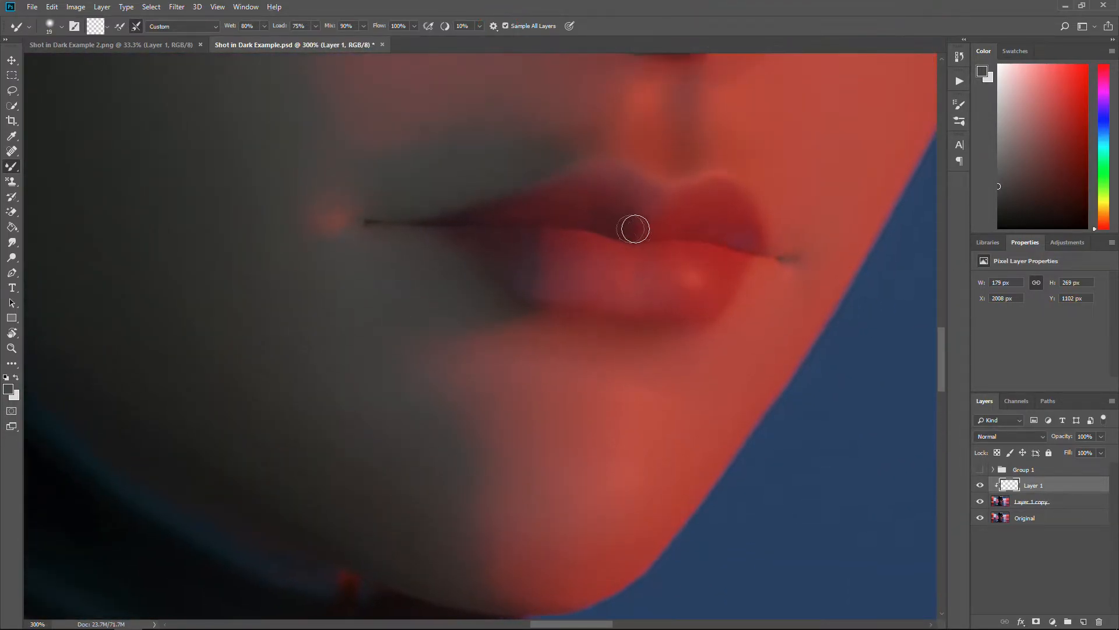
Blend the hard light transitions beneath the nose and up towards its bridge with the Mixer Brush.
drag(702, 186, 611, 545)
drag(651, 387, 645, 366)
drag(543, 412, 592, 414)
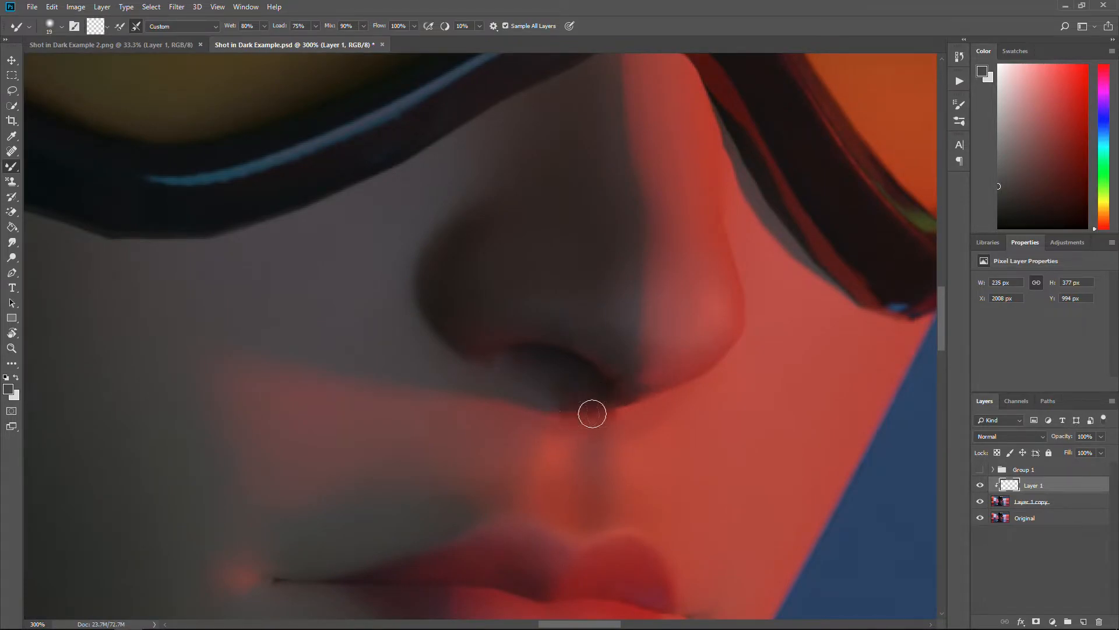
mouse_move(540, 183)
mouse_down()
mouse_move(577, 413)
mouse_move(441, 562)
mouse_up()
alt+right_drag(618, 307, 642, 296)
drag(642, 296, 677, 276)
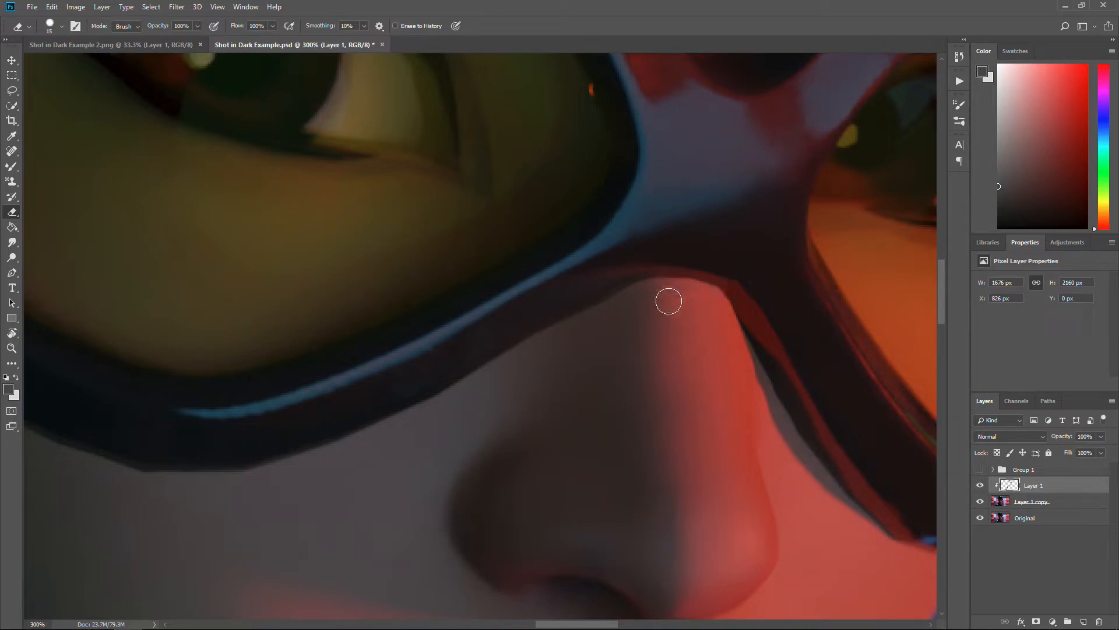
key(b)
mouse_move(671, 303)
alt+right_down()
mouse_move(679, 325)
mouse_move(672, 307)
alt+right_up()
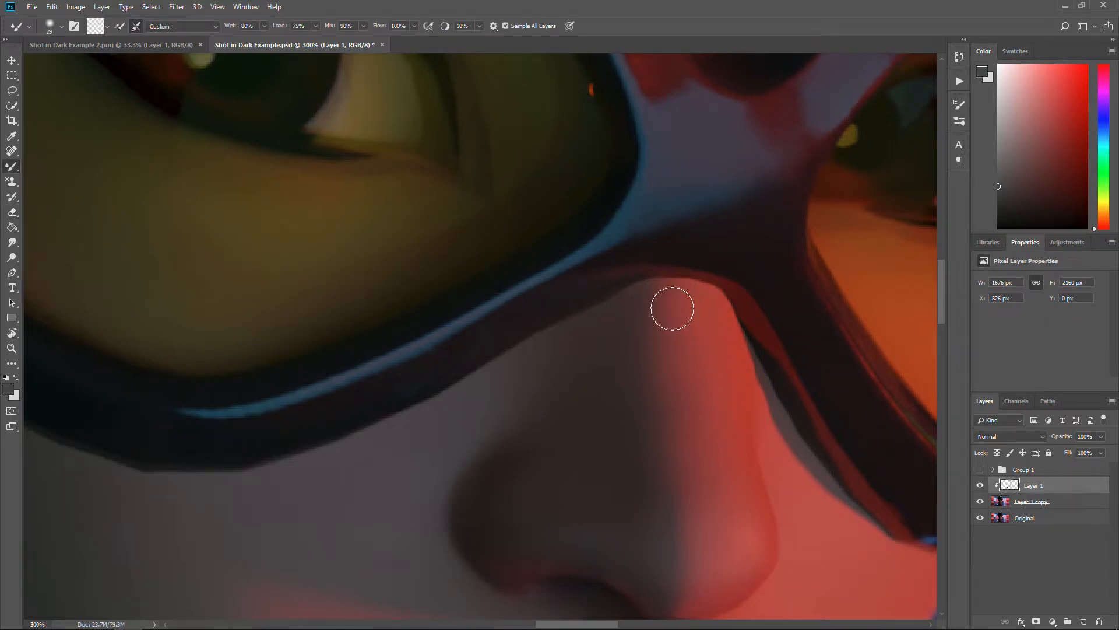
Add a Brightness/Contrast adjustment layer above the retouching layer and raise its brightness.
key(ctrl+minus)
key(ctrl+minus)
key(ctrl+minus)
key(ctrl+minus)
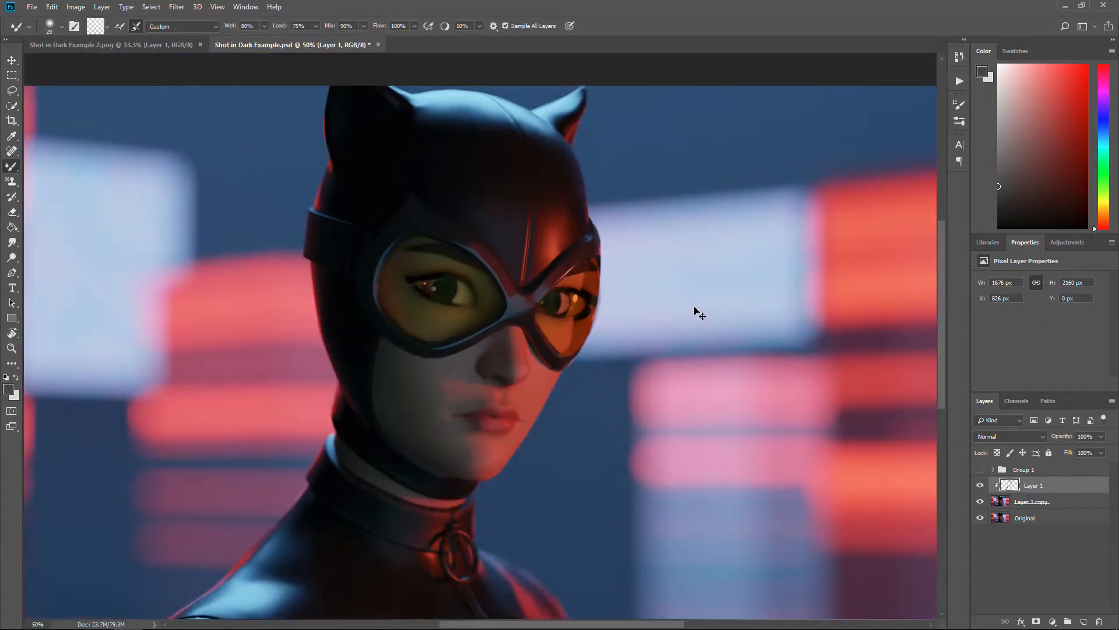
key(ctrl+minus)
key(ctrl+minus)
key(ctrl+minus)
click(1052, 621)
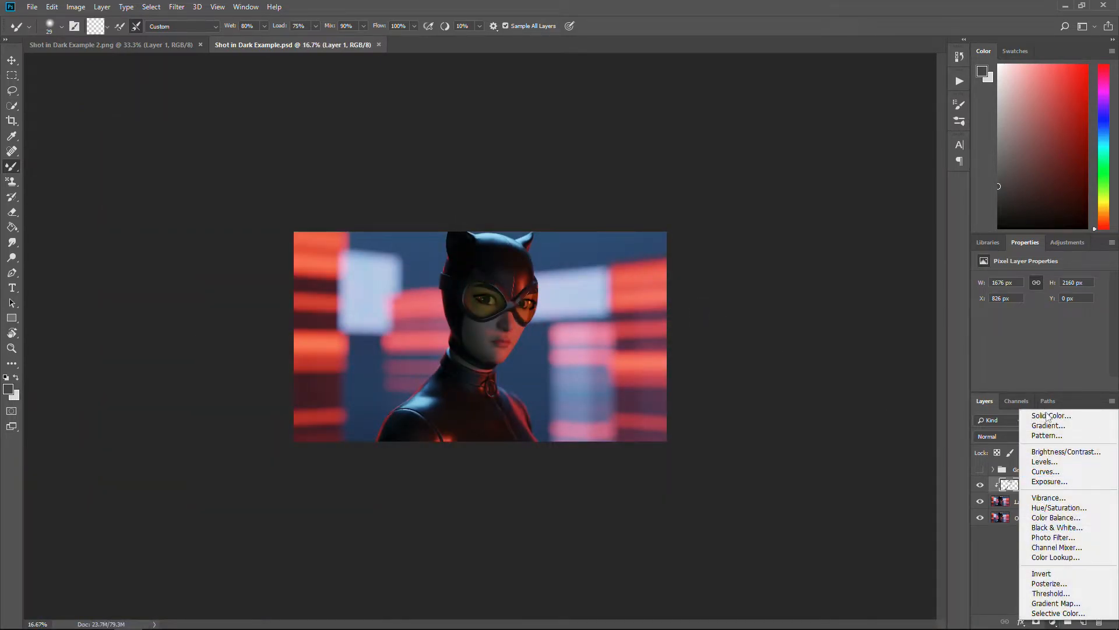
click(1051, 415)
key(Escape)
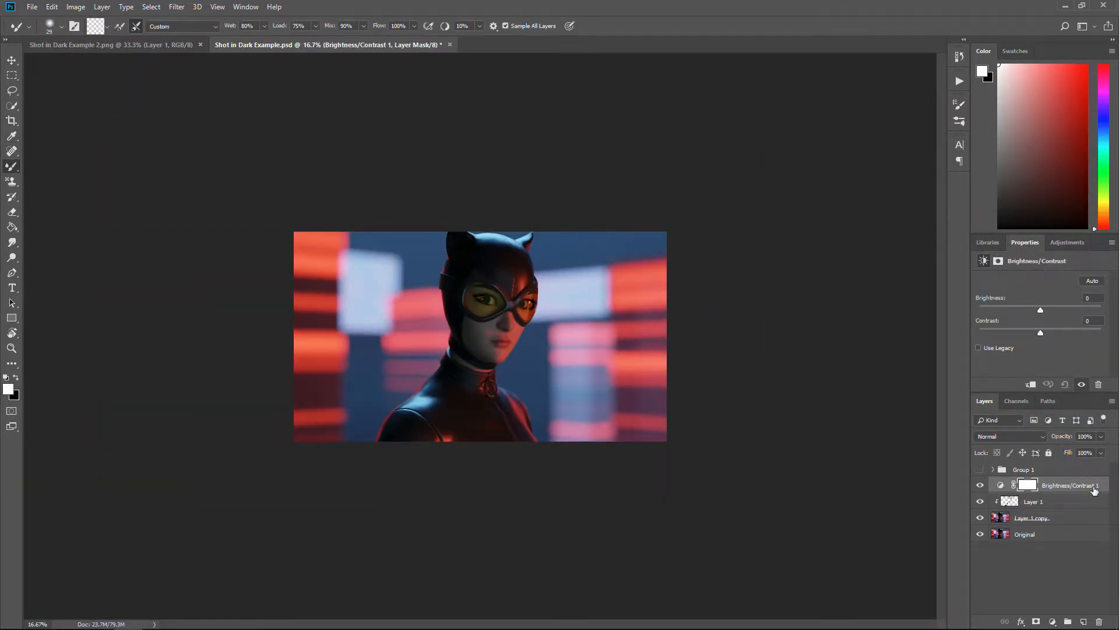
key(ctrl+minus)
key(ctrl+minus)
key(ctrl+minus)
key(ctrl+minus)
drag(1041, 309, 1062, 309)
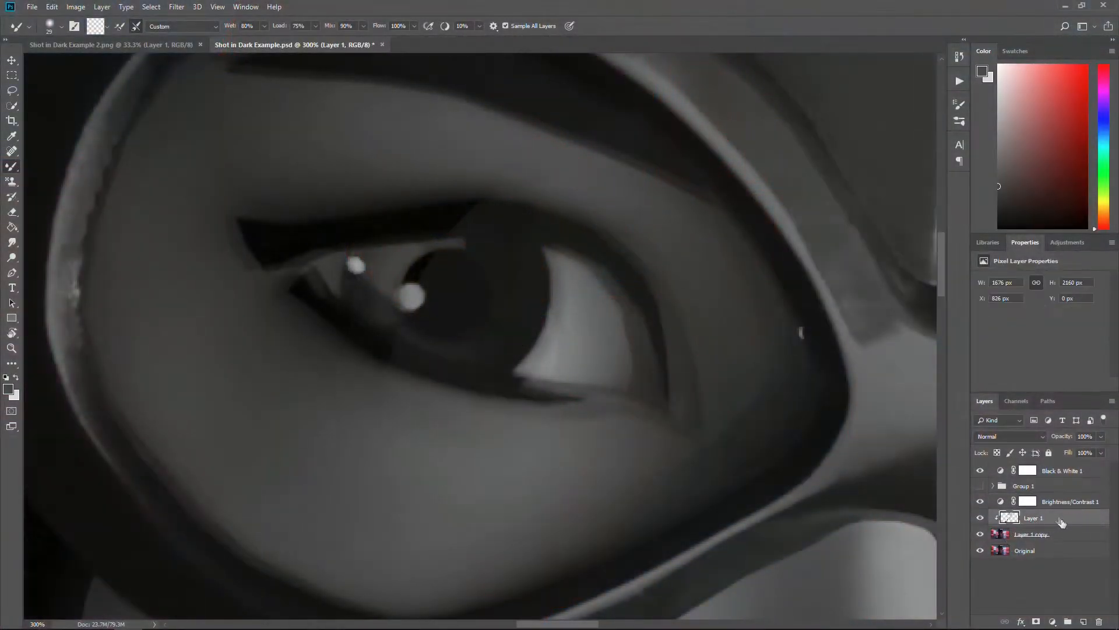
Add a Curves adjustment above the retouching layer, pull its white point inward to brighten, and invert its mask to black.
click(1063, 244)
click(1031, 269)
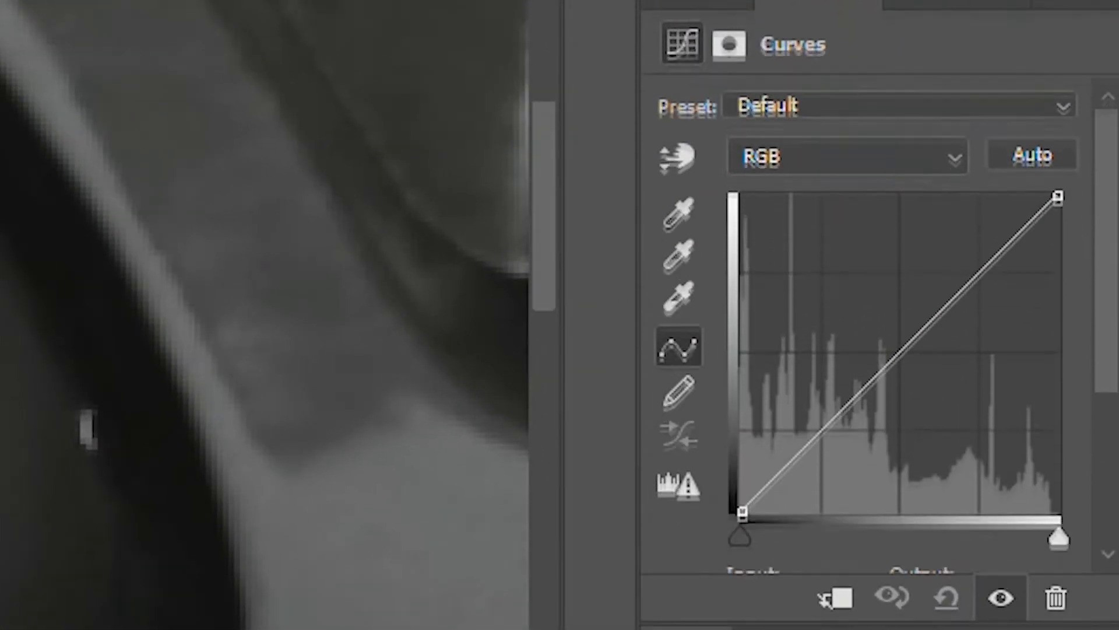
drag(1057, 197, 892, 152)
click(1032, 518)
key(ctrl+i)
Paint fine radial iris lines in both eyes on the Curves mask with a 2 px white brush at 61% opacity.
key(shift+b)
click(56, 25)
click(225, 167)
alt+right_drag(513, 302, 503, 303)
click(62, 26)
click(243, 26)
click(223, 40)
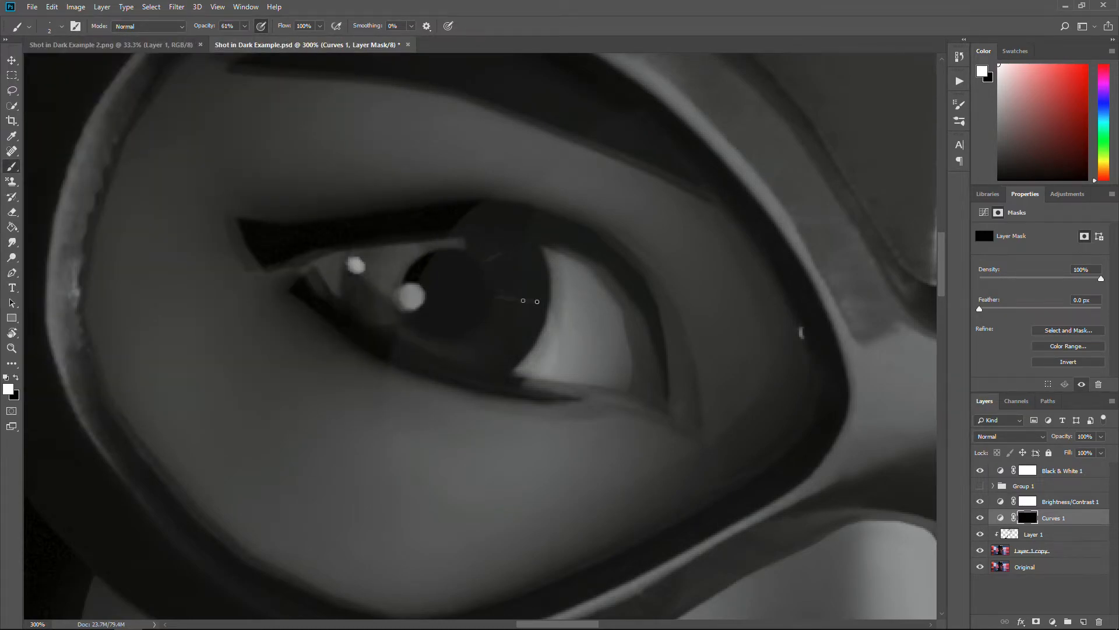
mouse_move(449, 242)
mouse_down()
mouse_move(373, 268)
mouse_move(382, 321)
mouse_up()
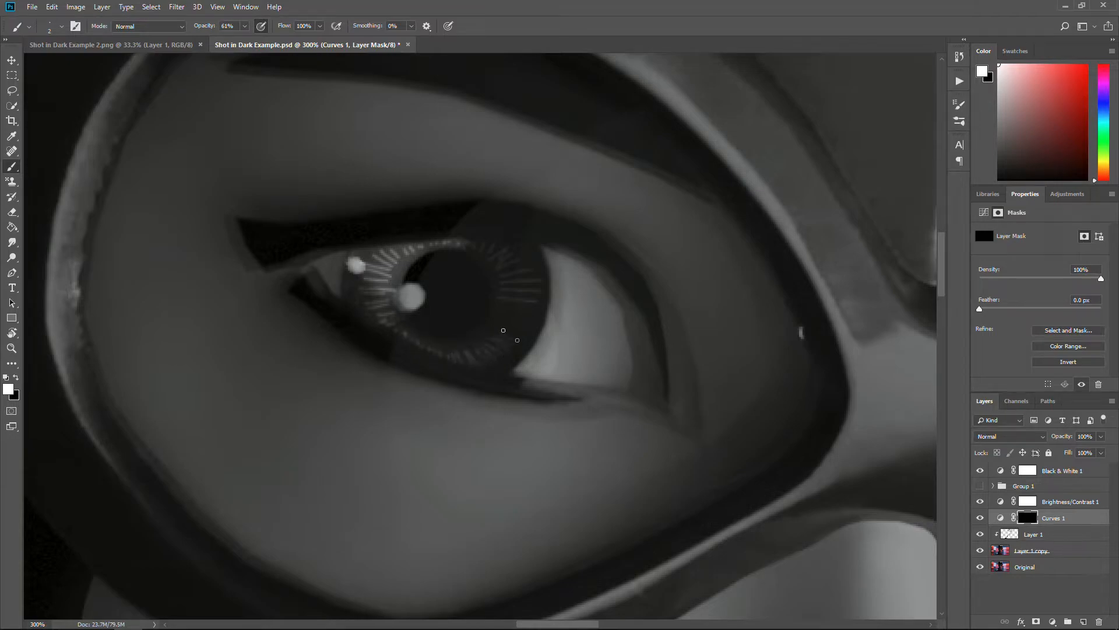
scroll(516, 311, right, 5)
mouse_move(483, 360)
mouse_down()
mouse_move(470, 407)
mouse_move(408, 433)
mouse_move(368, 412)
mouse_up()
drag(615, 625, 581, 625)
Hide the Curves layer and place it in a group named Eyes.
click(980, 518)
click(1067, 194)
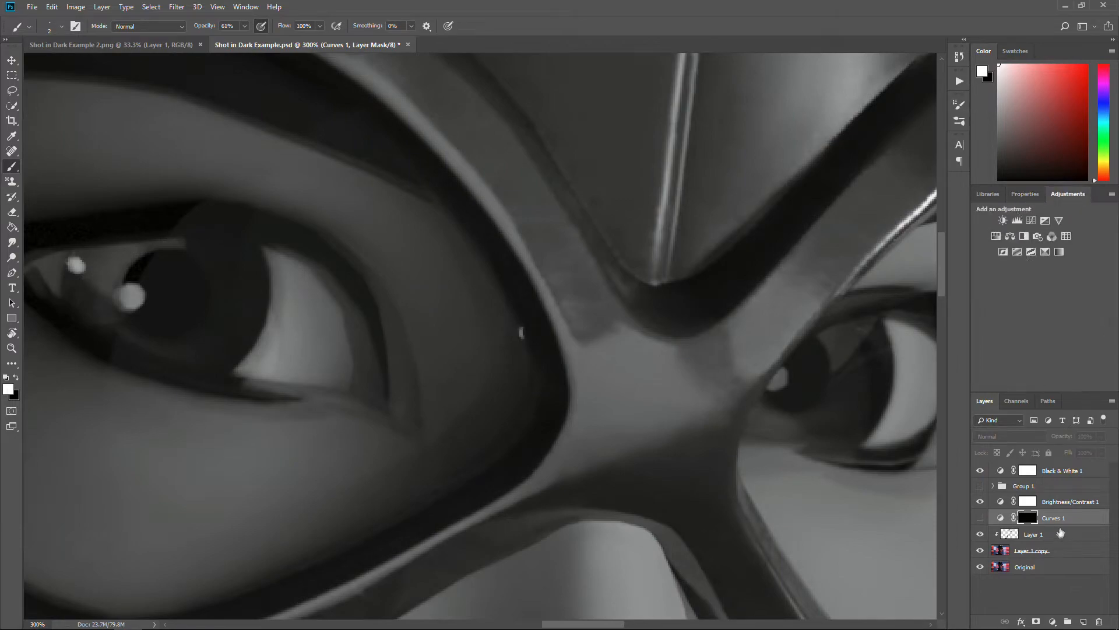
key(ctrl+g)
double_click(1024, 517)
text(Eyes)
Place the Brightness/Contrast adjustment in a group named CC and collapse the group.
click(1053, 506)
key(ctrl+g)
double_click(1022, 501)
text(CC)
key(Return)
click(993, 500)
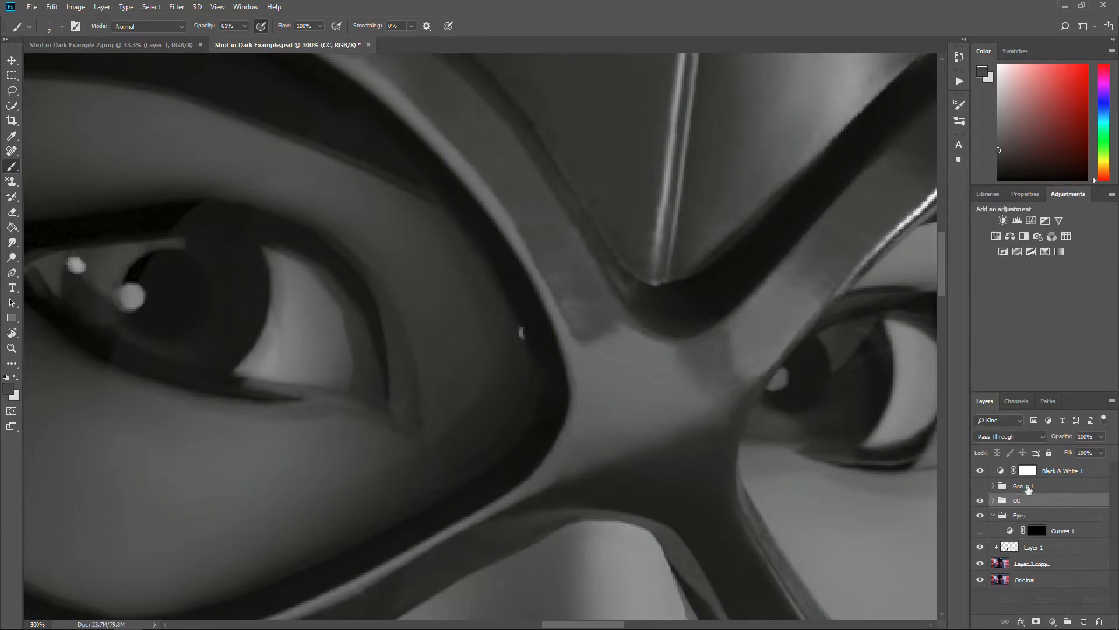
Rename Group 1 as Bloom and the Black & White adjustment as Rest, then select the Curves layer in the Eyes group.
double_click(1026, 486)
text(Blooom)
key(Return)
double_click(1069, 471)
text(Rest)
key(Return)
click(1073, 532)
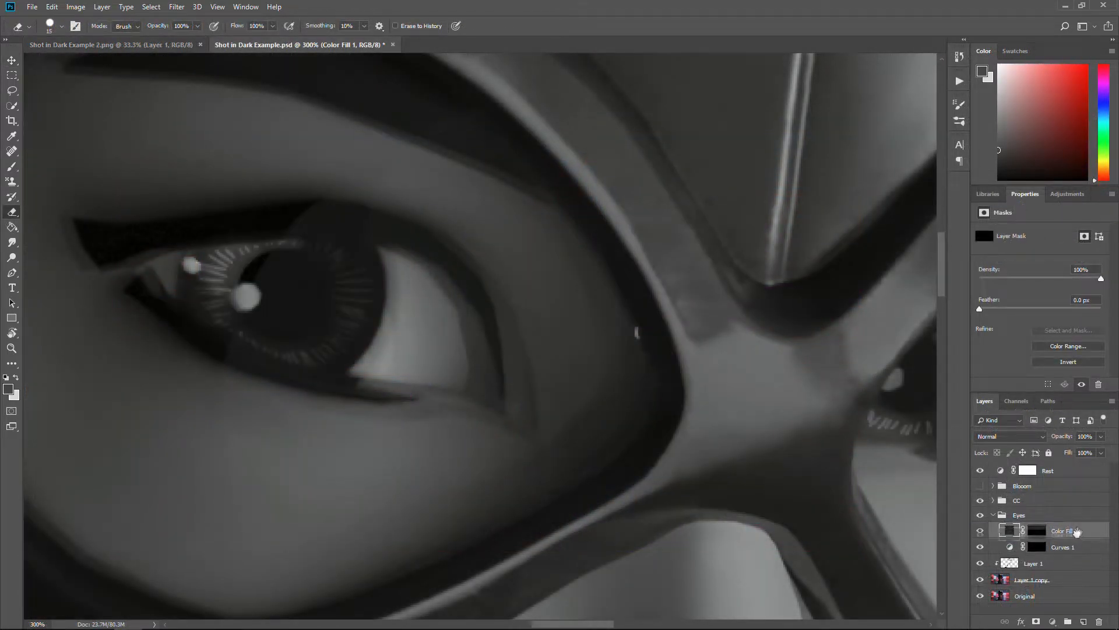
Set the iris Curves layer's blend mode to Screen and its opacity to 35%.
click(1010, 437)
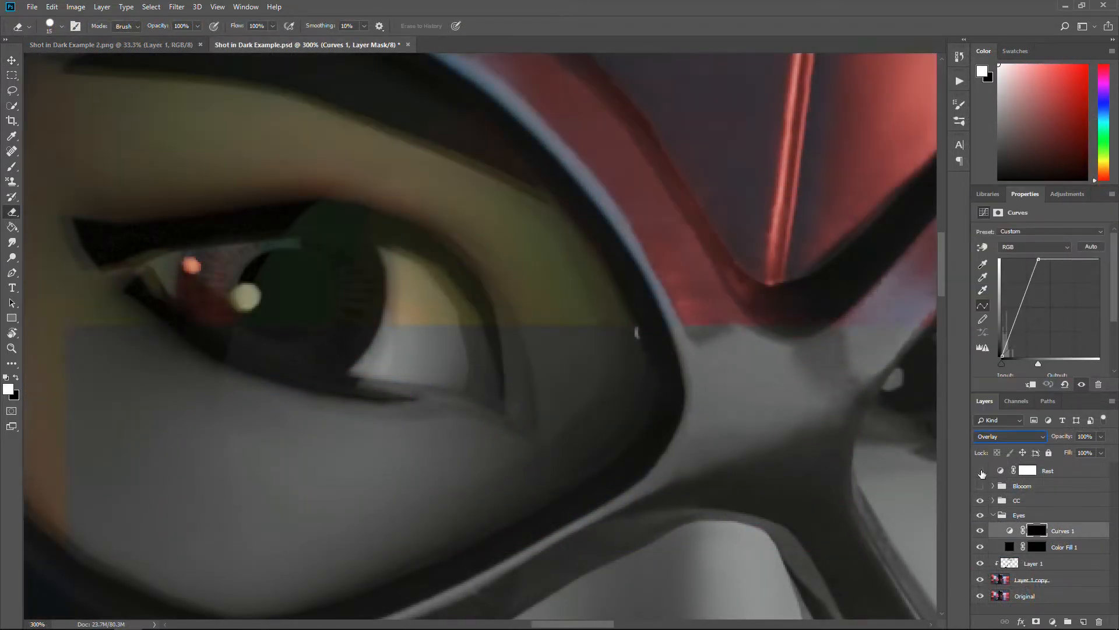
click(1009, 436)
click(983, 242)
drag(1102, 436, 1066, 450)
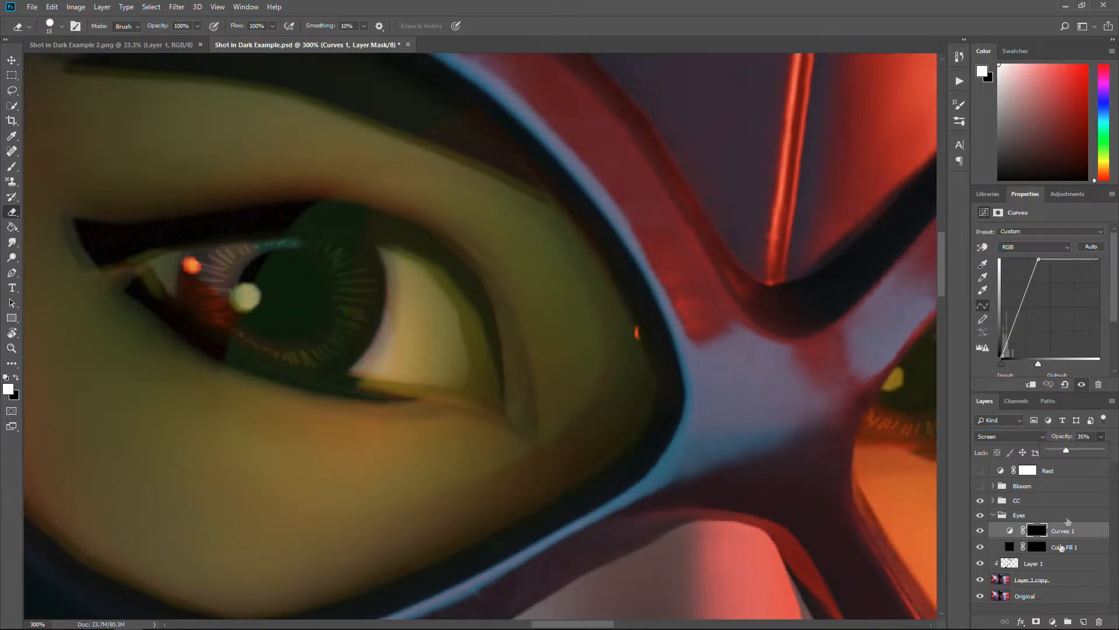
Soften the iris Curves mask with a Gaussian Blur and raise the layer's opacity to about 62%.
click(1037, 530)
click(177, 7)
mouse_move(274, 141)
click(348, 183)
drag(687, 403, 680, 405)
drag(1101, 436, 1092, 453)
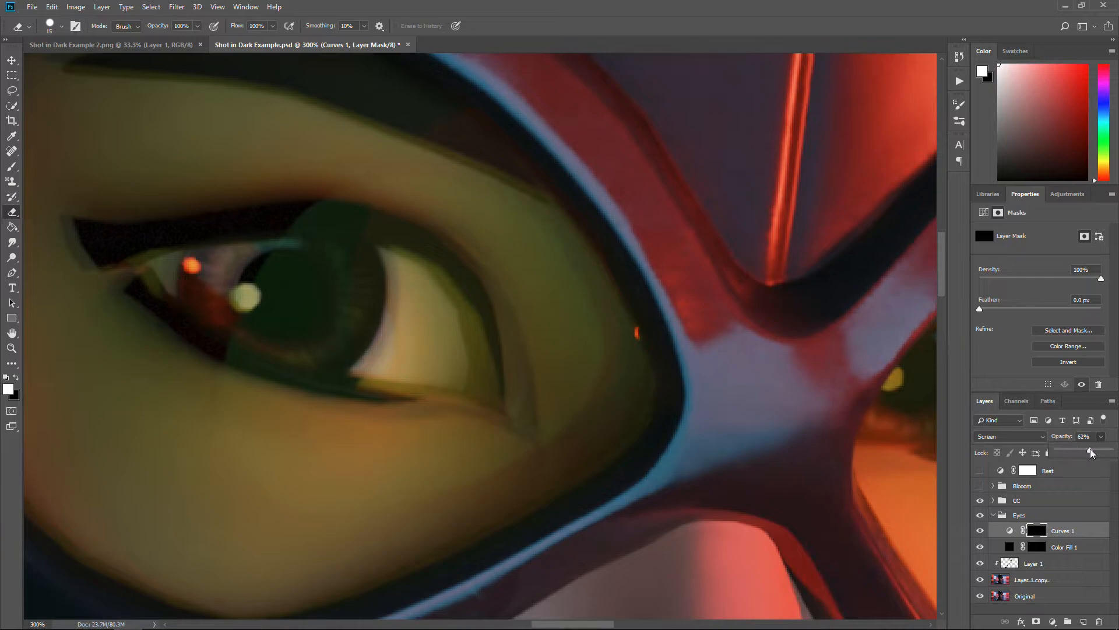
Set the new empty layer in the Eyes group to Overlay blend mode and make the foreground colour white.
click(1010, 437)
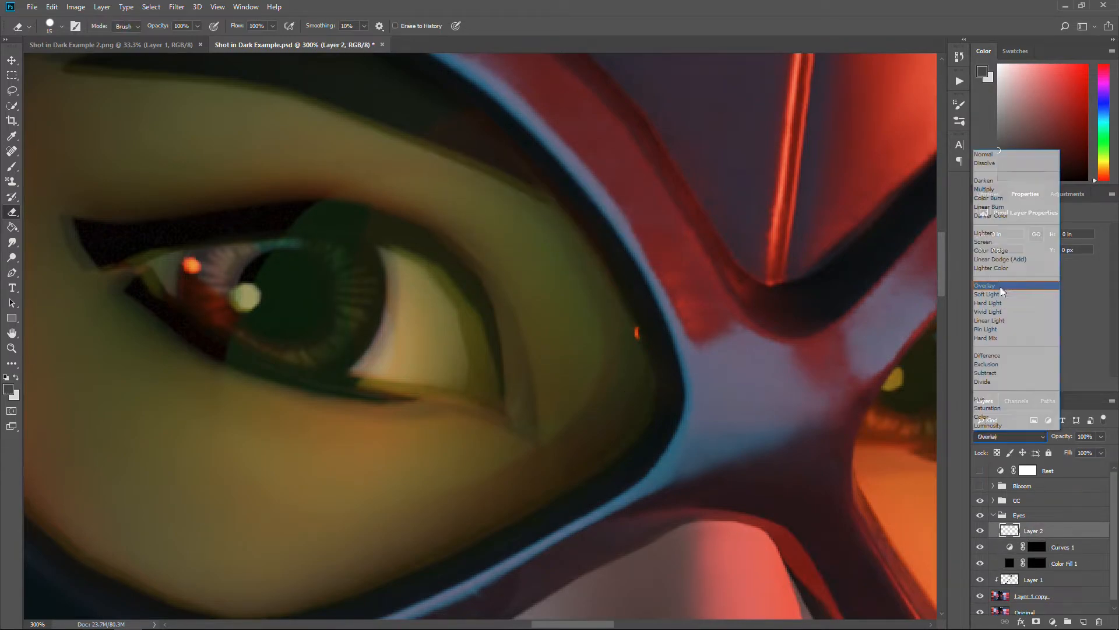
click(1001, 290)
click(8, 389)
click(1037, 150)
key(d)
key(x)
Paint soft white highlights over the irises of both eyes with a 15 px brush at 78% opacity.
key(b)
click(61, 27)
click(357, 257)
click(245, 27)
drag(242, 38, 274, 38)
drag(335, 252, 318, 353)
drag(238, 328, 225, 262)
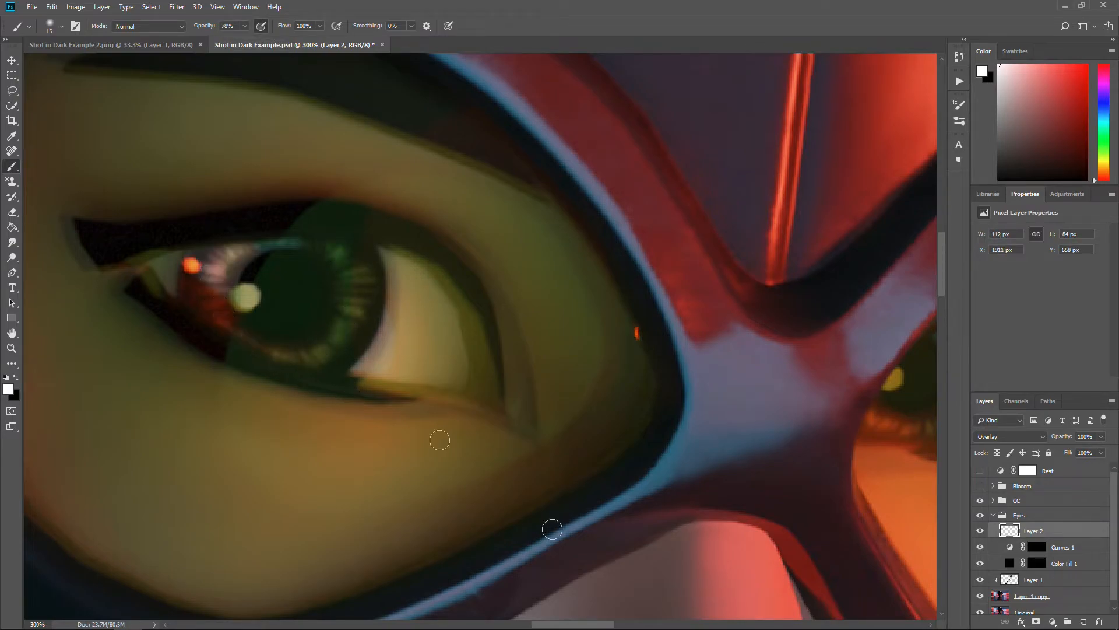
scroll(612, 379, right, 4)
drag(760, 373, 737, 419)
Add a new empty layer in the Eyes group with Overlay blend mode and prepare a 3 px brush at 100% opacity.
drag(620, 625, 606, 625)
key(ctrl+shift+n)
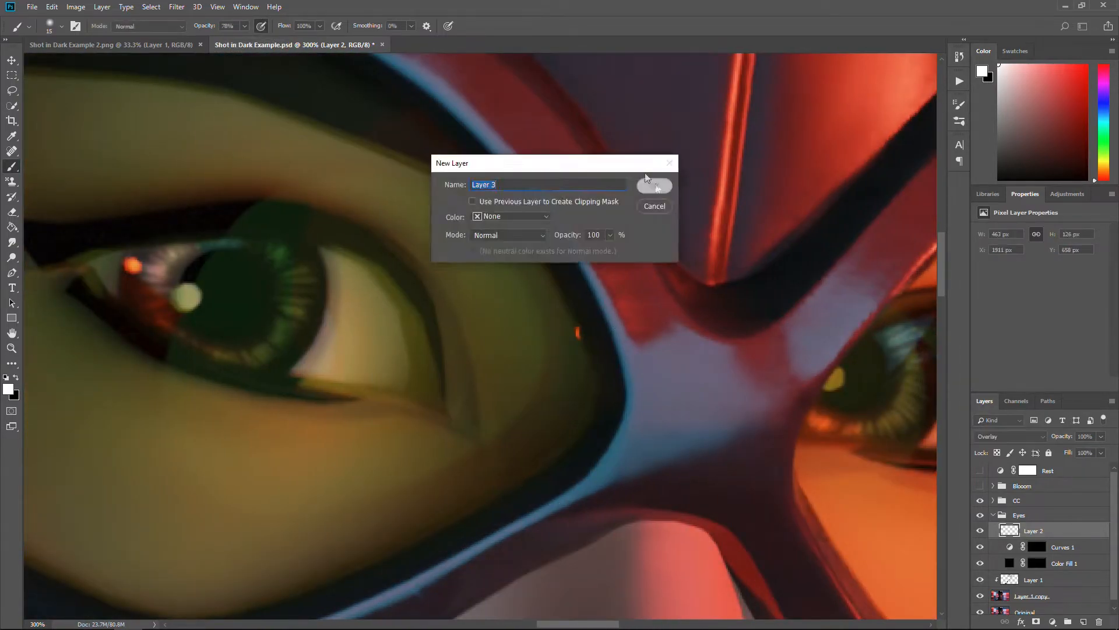
click(654, 188)
click(1010, 436)
click(987, 285)
click(61, 27)
click(217, 157)
click(245, 27)
drag(244, 39, 258, 39)
click(61, 26)
drag(69, 62, 65, 64)
key(Return)
Paint fine white highlight strokes around the iris of the eye behind the green lens.
drag(285, 252, 278, 260)
drag(305, 274, 291, 286)
drag(305, 302, 290, 300)
mouse_move(288, 334)
mouse_down()
mouse_move(281, 324)
mouse_move(274, 341)
mouse_up()
drag(269, 356, 261, 349)
drag(152, 298, 164, 285)
drag(164, 257, 170, 264)
drag(183, 249, 186, 255)
Paint matching fine white highlight strokes around the iris of the eye behind the orange lens.
drag(567, 623, 592, 624)
mouse_move(639, 338)
mouse_down()
mouse_move(622, 348)
mouse_move(634, 373)
mouse_up()
drag(643, 385, 633, 382)
drag(633, 413, 624, 398)
drag(588, 435, 584, 425)
mouse_move(559, 438)
mouse_down()
mouse_move(565, 426)
mouse_move(543, 416)
mouse_up()
key(ctrl+minus)
key(ctrl+minus)
key(ctrl+minus)
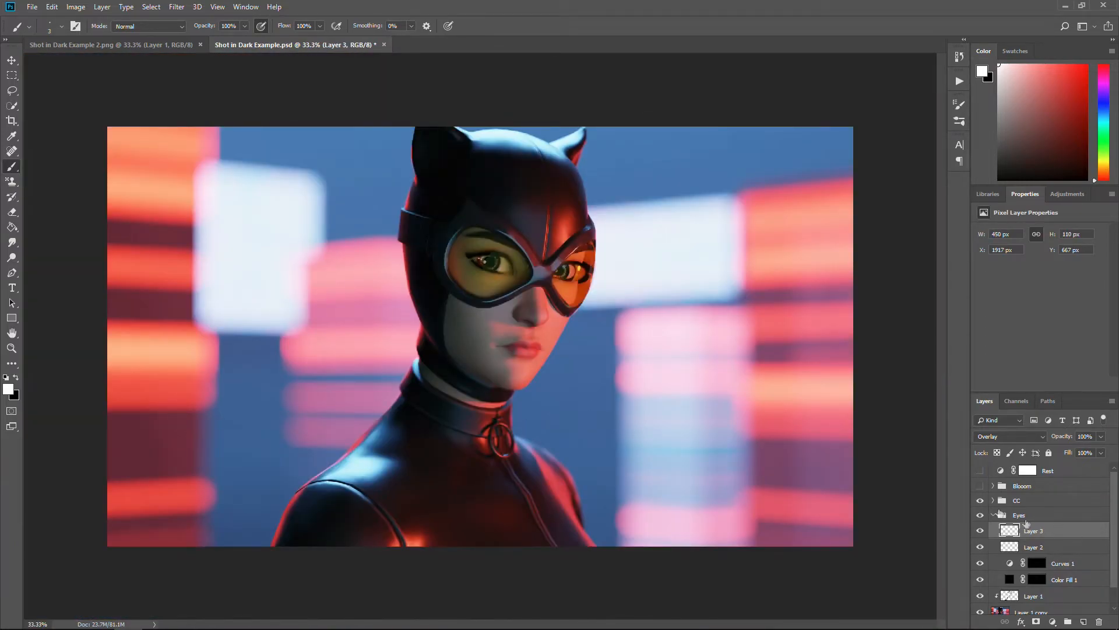
Place a merged copy of the visible image on a new layer above CC and hide the CC and Eyes groups.
click(993, 514)
key(ctrl+plus)
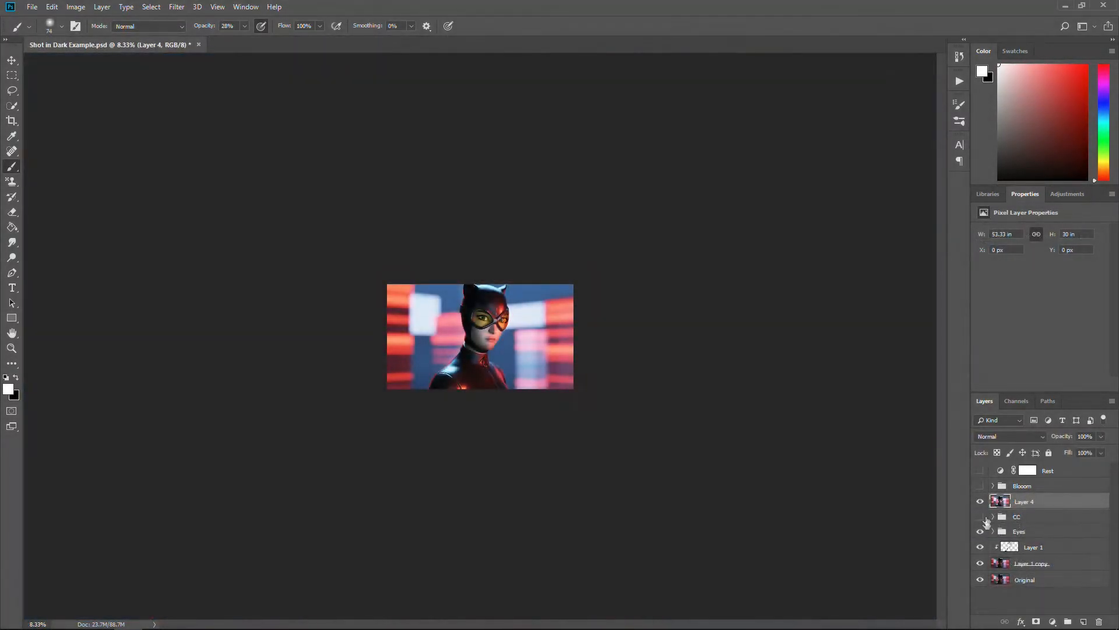
drag(986, 520, 980, 533)
key(ctrl+plus)
key(ctrl+plus)
key(ctrl+plus)
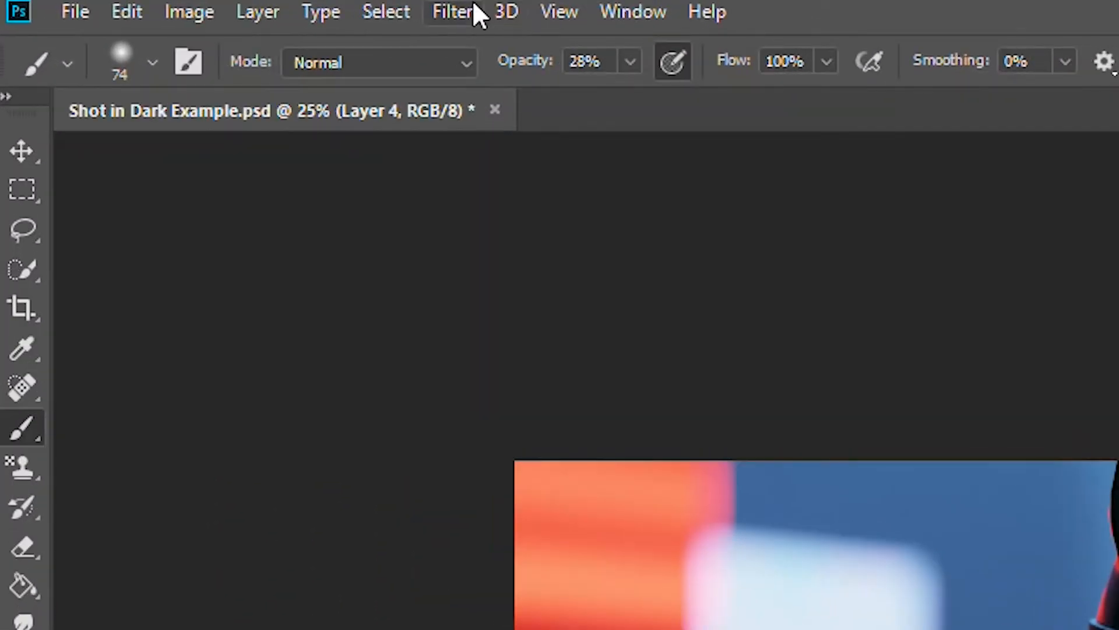
click(181, 7)
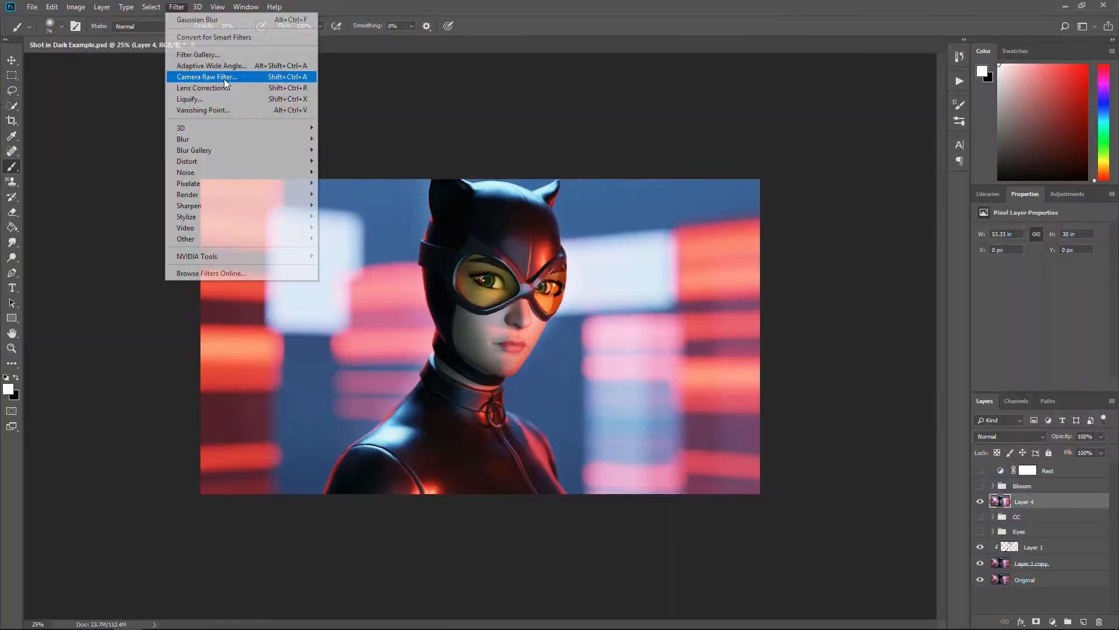
click(576, 201)
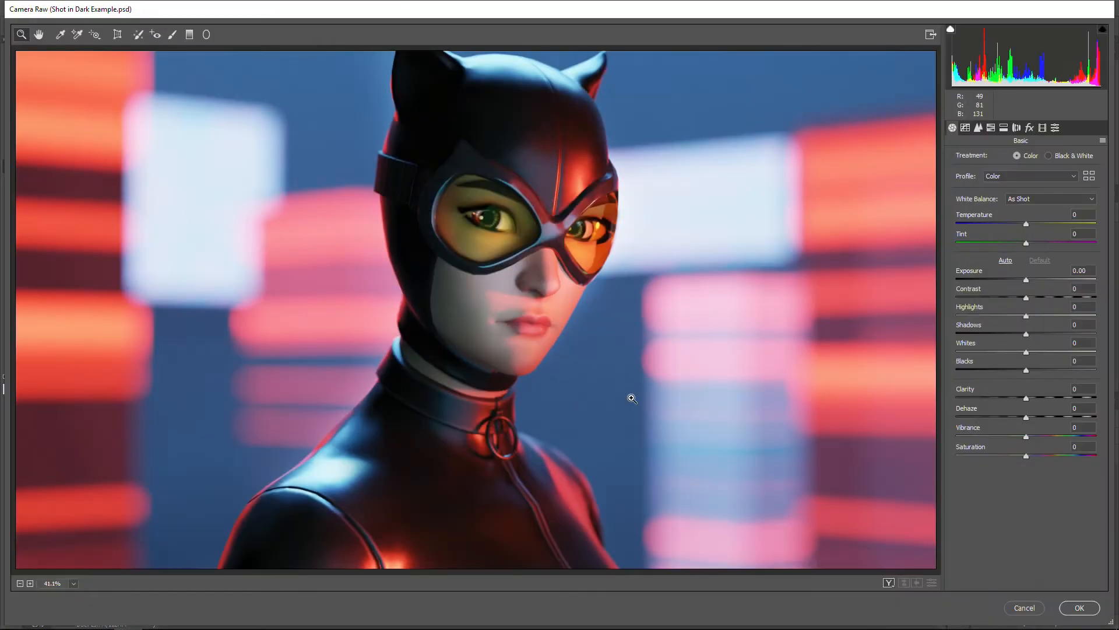
right_click(632, 399)
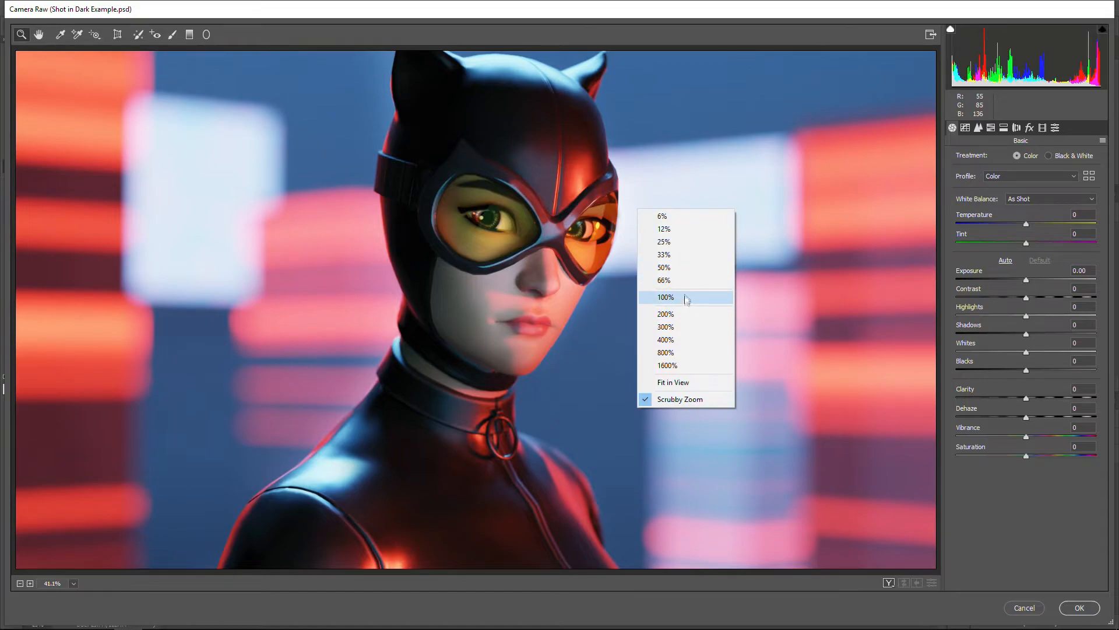
click(685, 298)
right_click(685, 298)
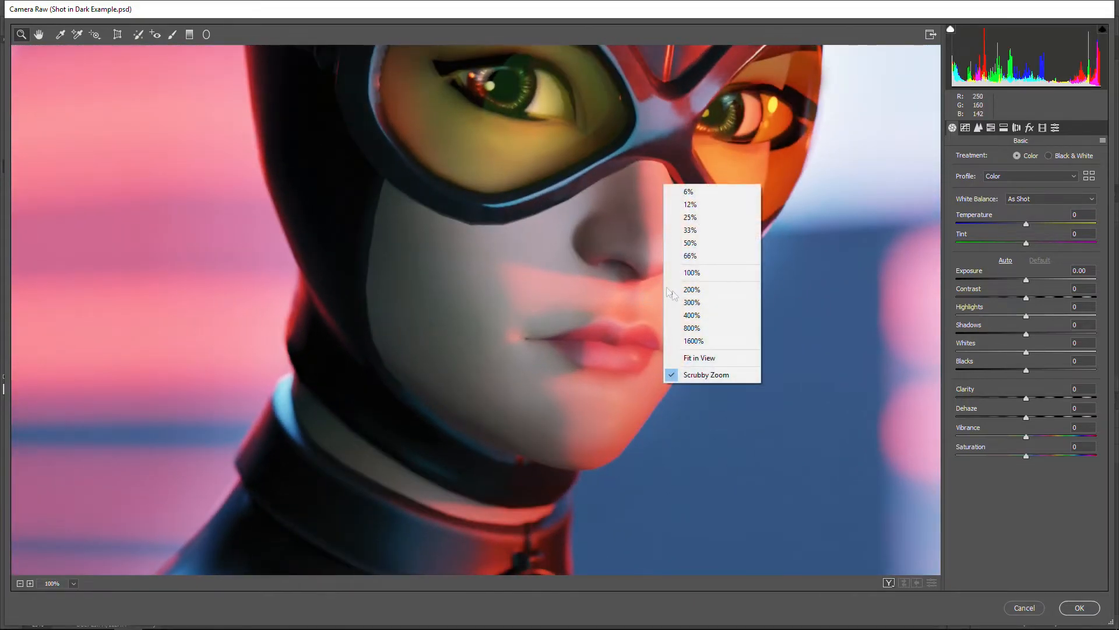
click(704, 217)
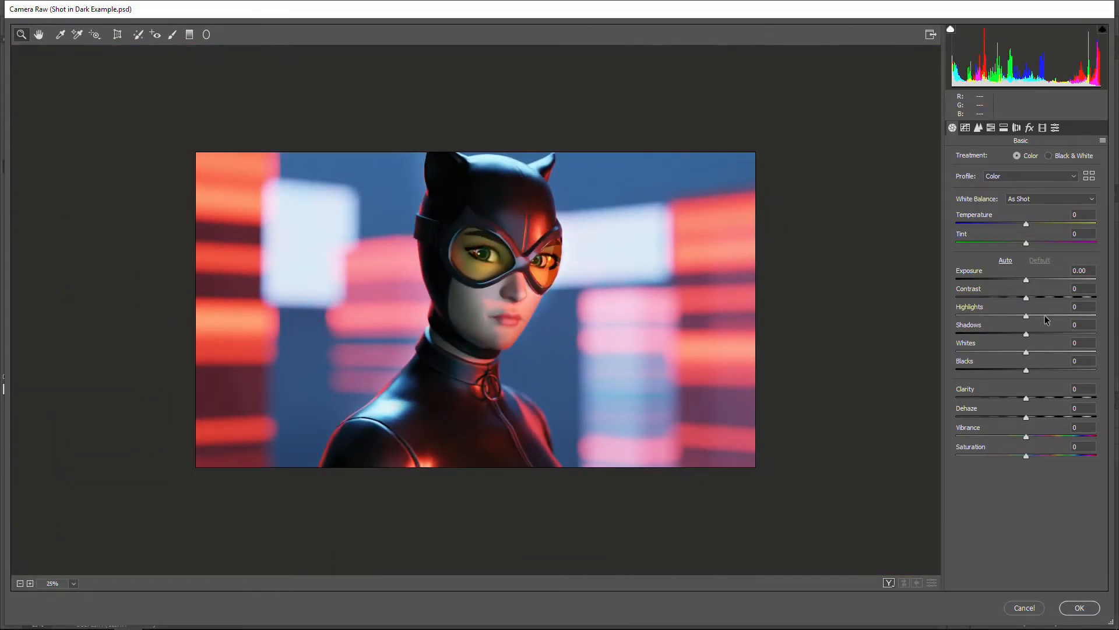
drag(1027, 316, 1050, 317)
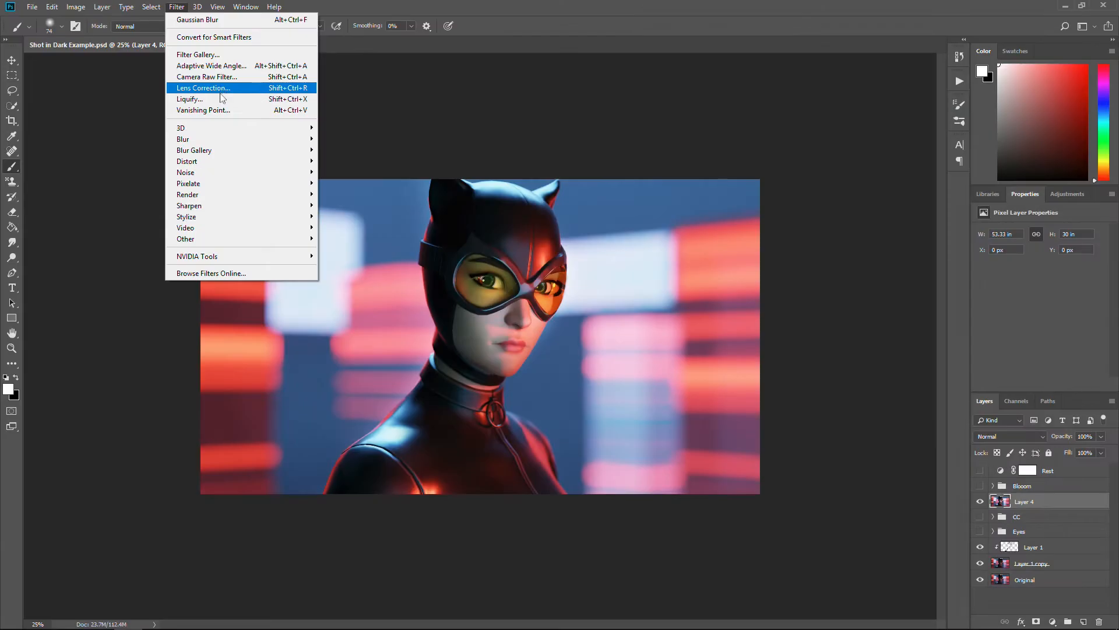
Start the Camera Raw filter on the merged layer with Highlights +70, Whites -100 and Clarity -10.
click(262, 82)
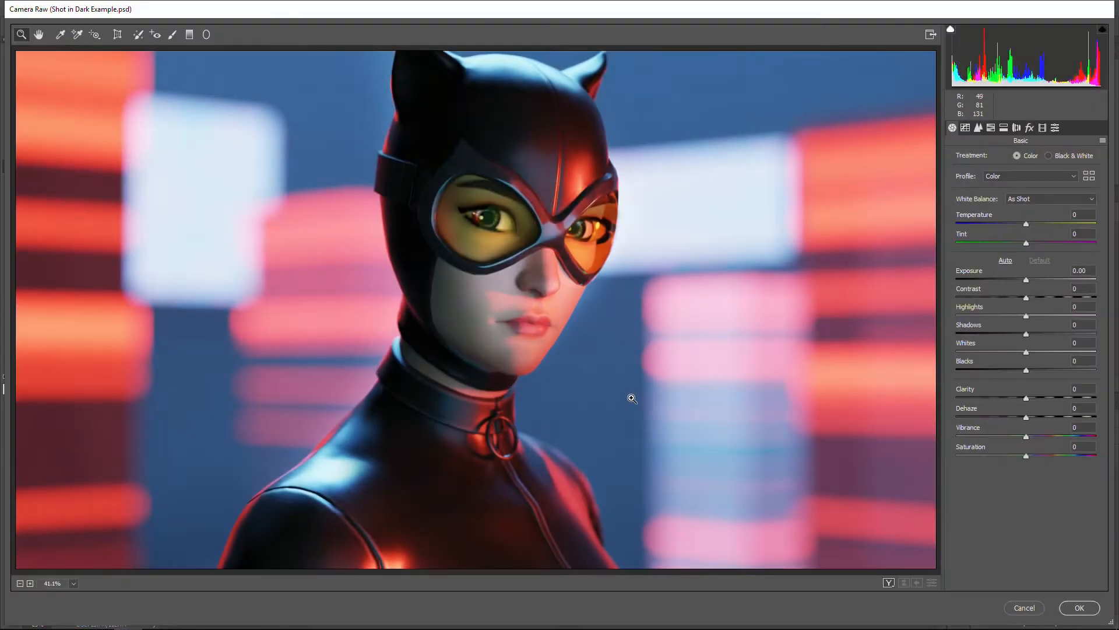
right_click(629, 408)
click(650, 297)
right_click(664, 382)
click(690, 217)
drag(1026, 315, 927, 352)
drag(1096, 316, 1075, 316)
drag(1026, 398, 1023, 398)
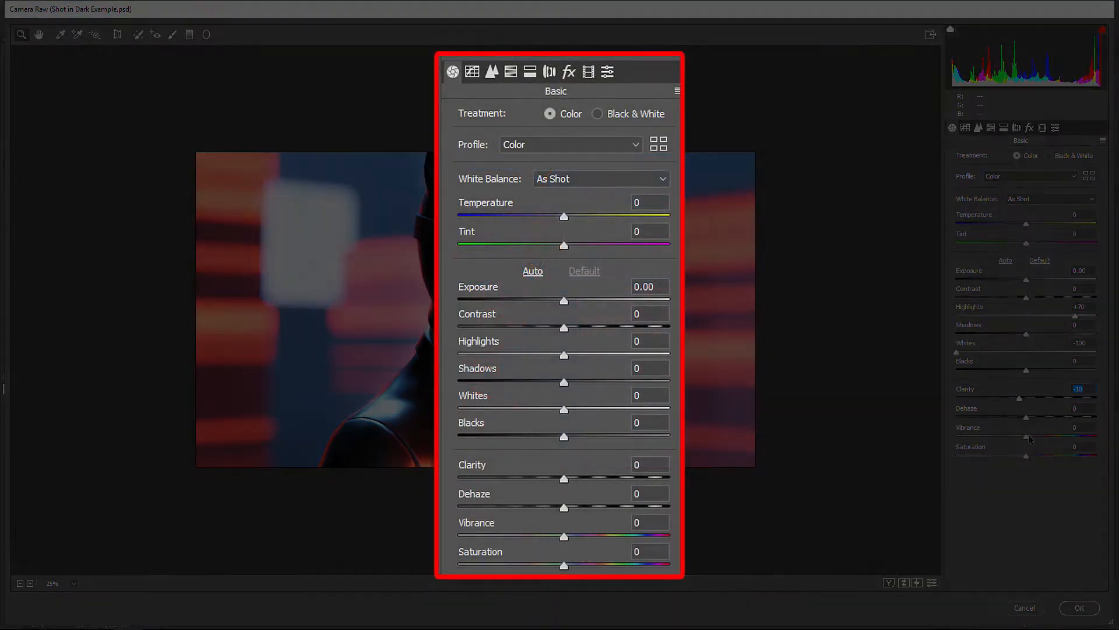
Try a Vibrance change and the automatic tone settings, and reset Exposure, Contrast, Shadows, Blacks and Vibrance to zero.
mouse_move(1026, 437)
mouse_down()
mouse_move(1011, 438)
mouse_move(1028, 456)
mouse_move(1019, 436)
mouse_up()
double_click(1019, 437)
drag(1026, 283, 1027, 282)
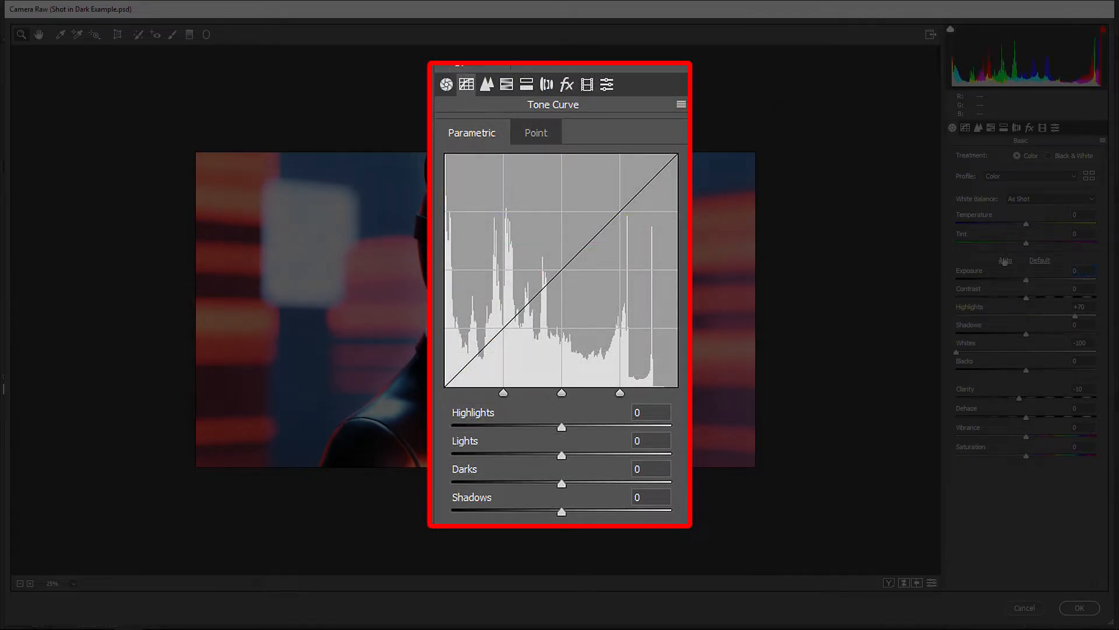
click(1005, 260)
double_click(1003, 271)
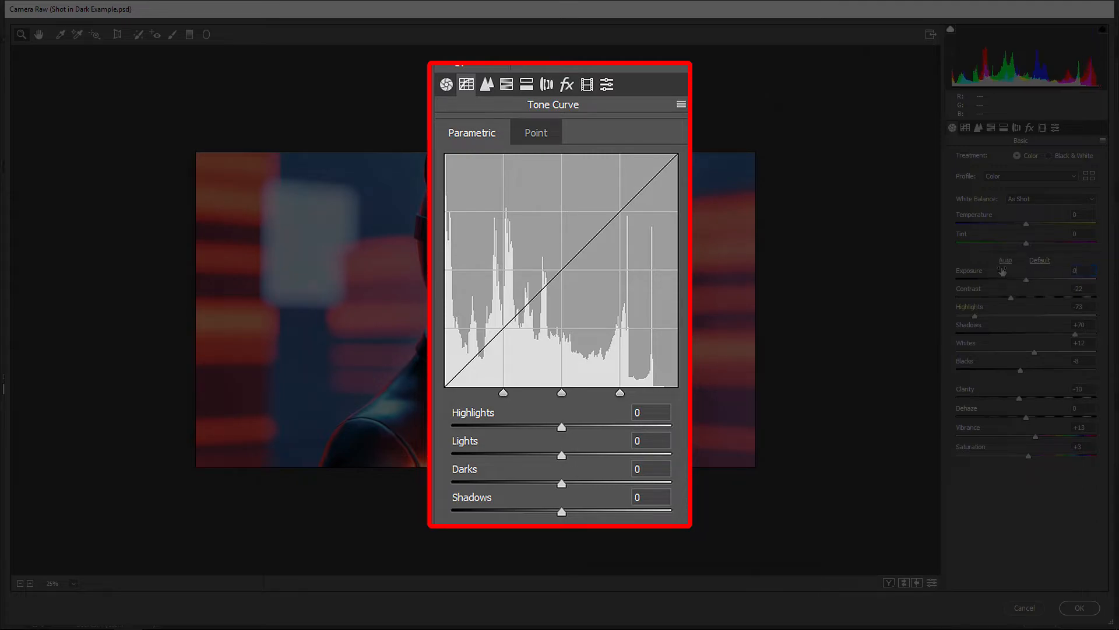
double_click(1011, 298)
drag(975, 316, 923, 342)
click(995, 360)
double_click(1008, 362)
double_click(1049, 332)
double_click(1041, 435)
Set the tone values to Highlights +20, Shadows +5, Whites -40 and Blacks +20.
drag(1042, 315, 1117, 320)
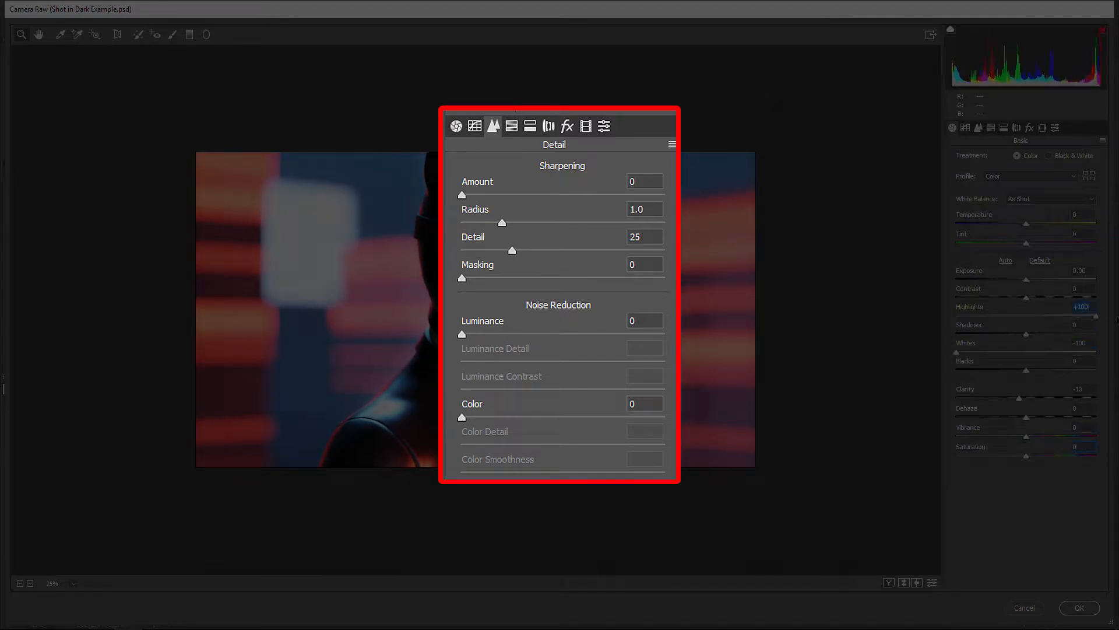
drag(957, 352, 1008, 353)
drag(1083, 315, 1041, 317)
drag(1026, 370, 965, 370)
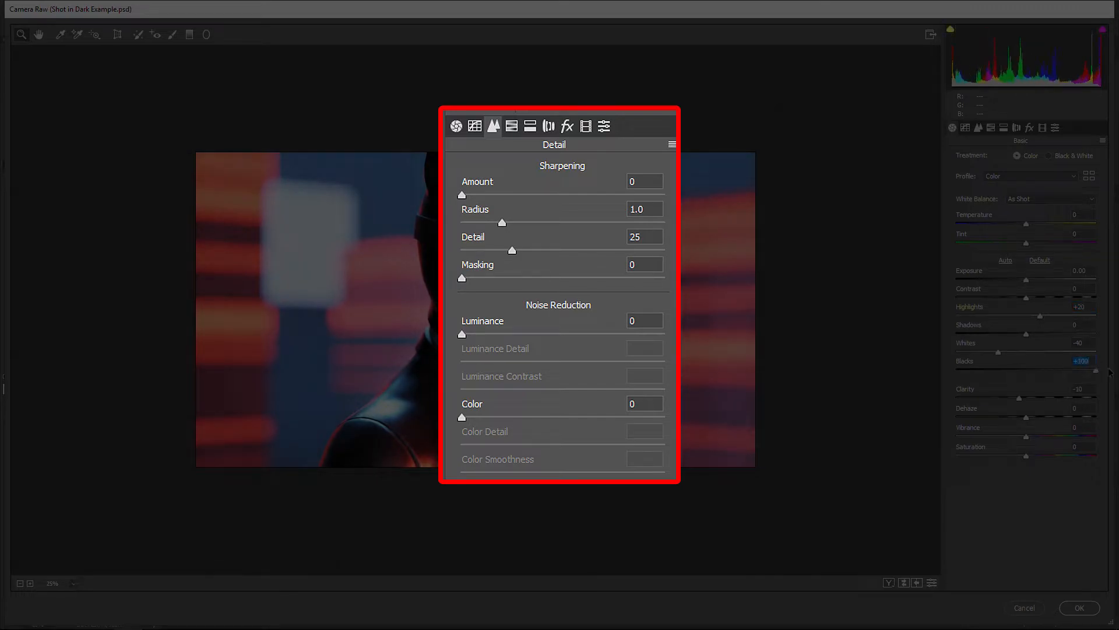
drag(1026, 333, 989, 334)
drag(965, 370, 1042, 371)
drag(990, 335, 1031, 334)
Set Saturation to +4 with Vibrance slightly below zero, and apply the Camera Raw filter.
drag(1027, 436, 1030, 458)
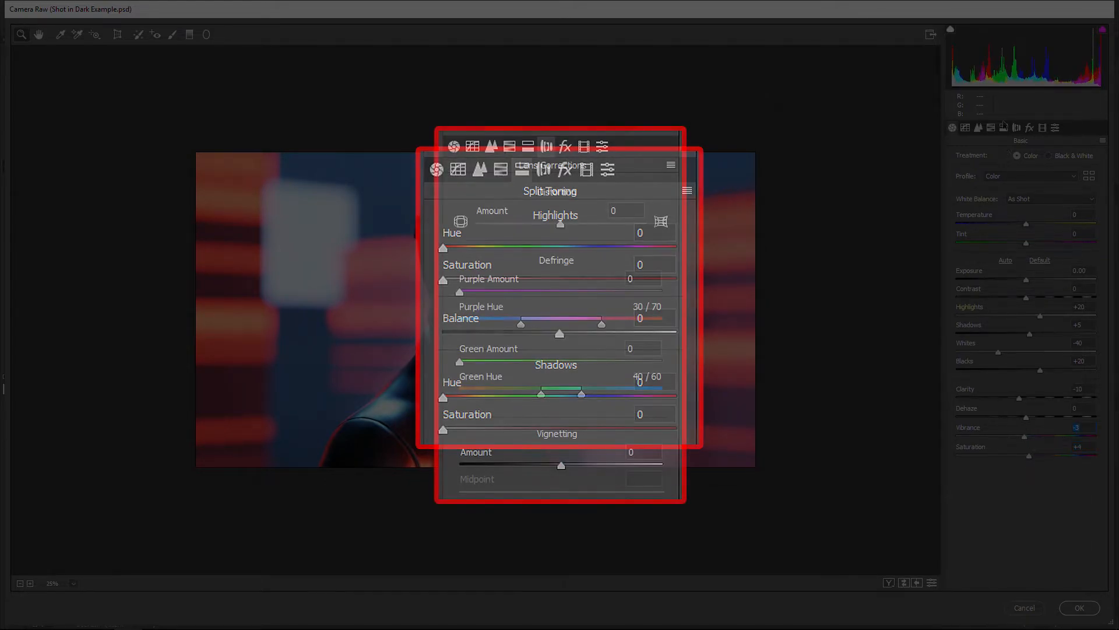
click(978, 127)
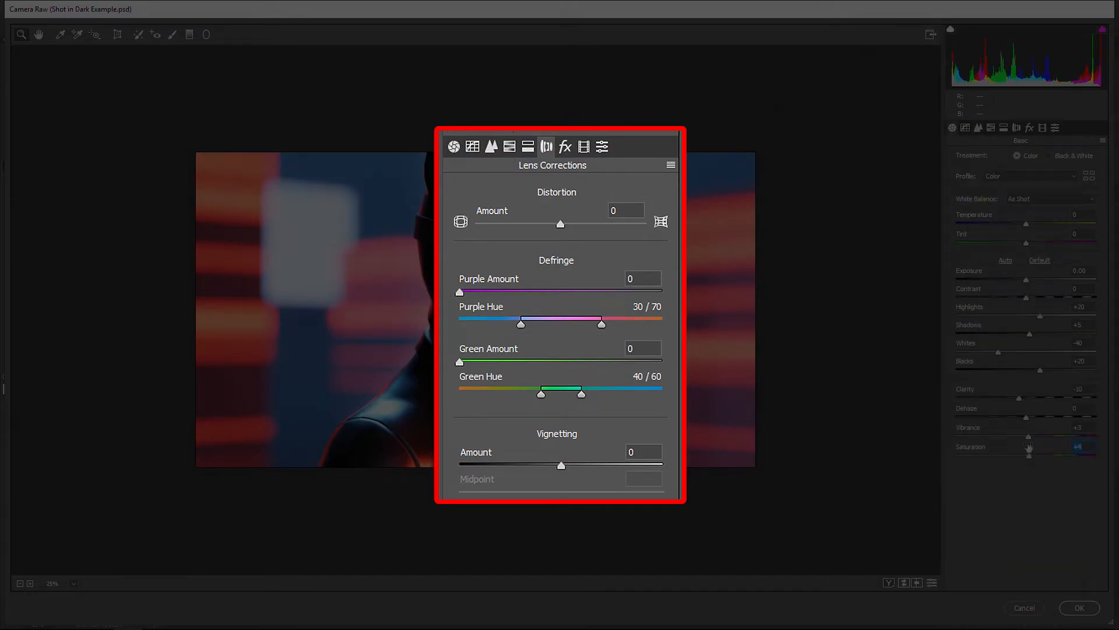
drag(1029, 438, 1025, 437)
click(981, 128)
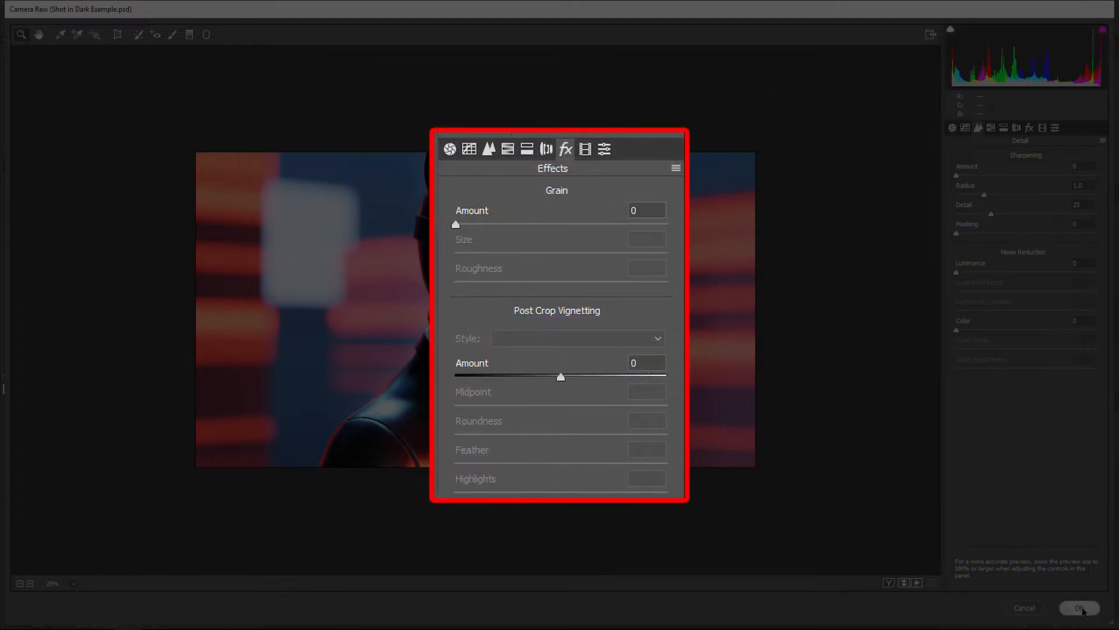
click(1081, 608)
Rename the filtered layer as Apply Image and duplicate it.
double_click(1024, 501)
text(Apply Image)
key(Return)
key(ctrl+j)
Sharpen the Apply Image copy with the Camera Raw filter by raising its Sharpening Amount, checking the face up close.
click(177, 7)
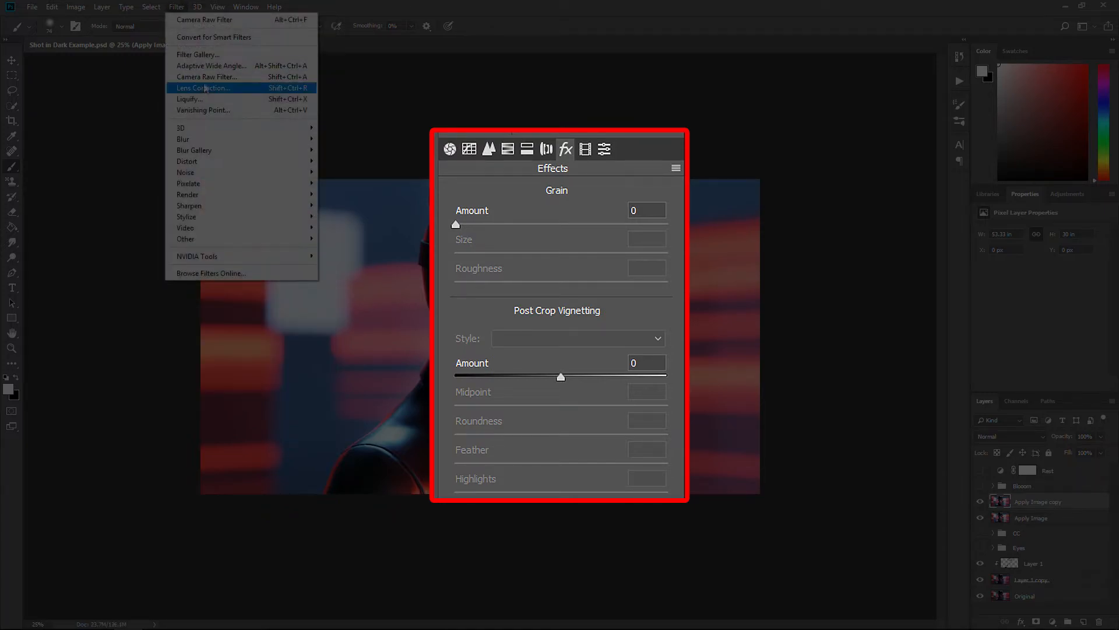
click(233, 77)
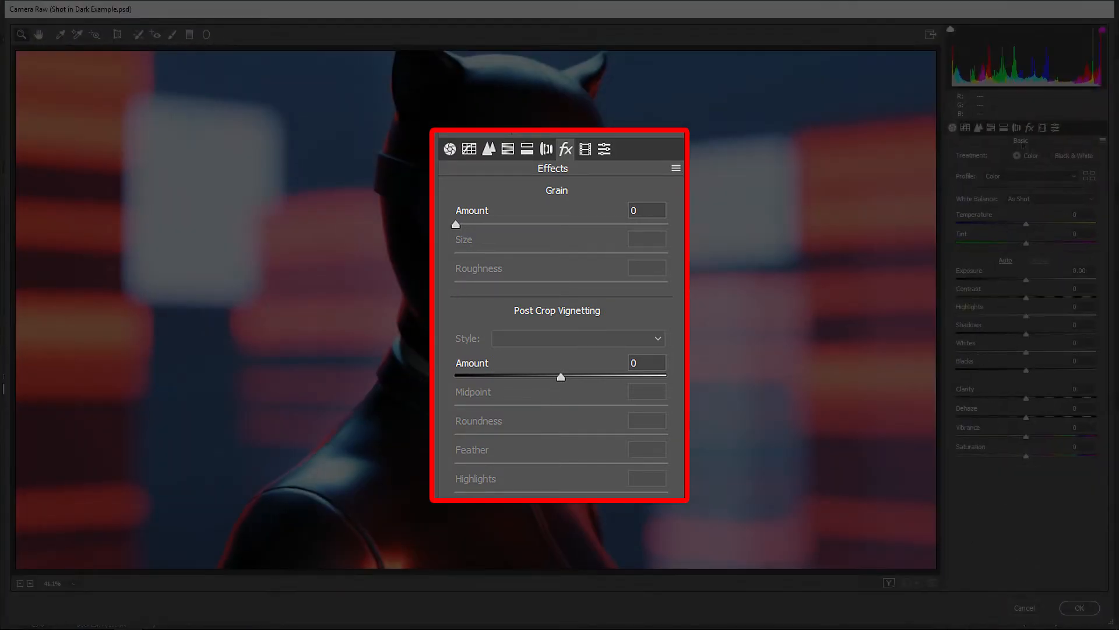
click(978, 127)
drag(956, 175, 1043, 178)
right_click(697, 148)
click(722, 178)
right_click(694, 117)
click(720, 236)
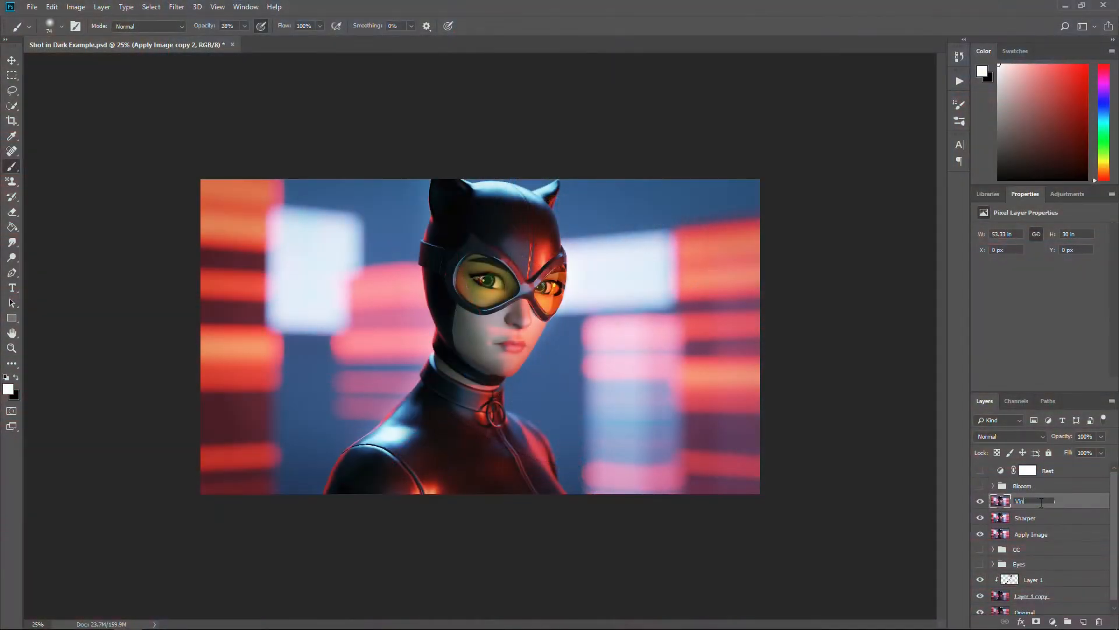
Name the top layer Vin and deepen the vignette on a duplicate of it.
key(Return)
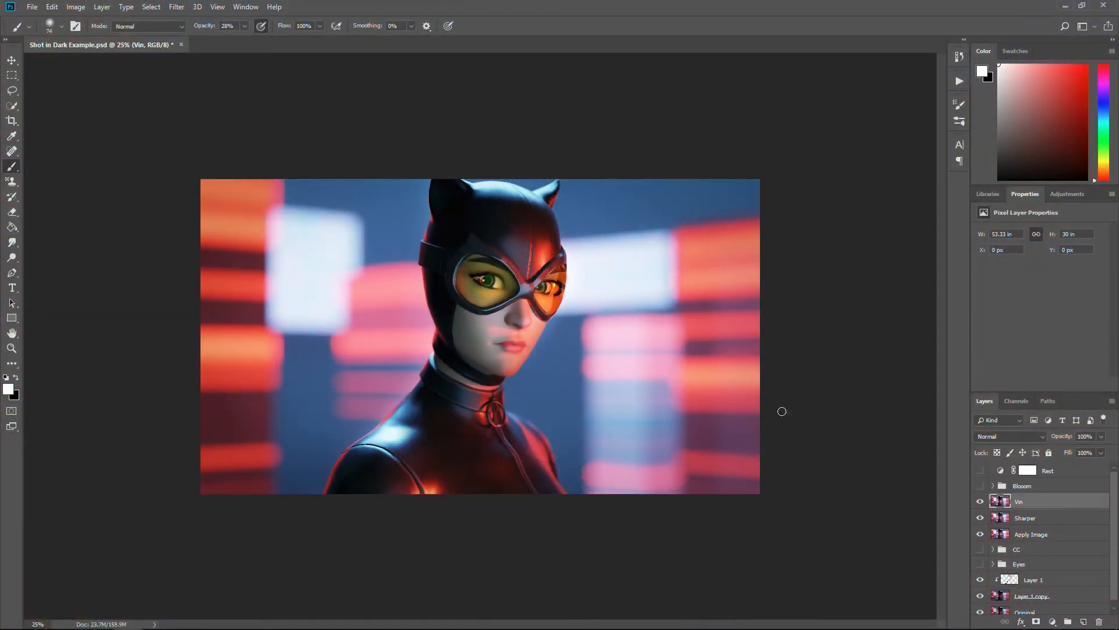
key(ctrl+j)
click(219, 7)
mouse_move(197, 8)
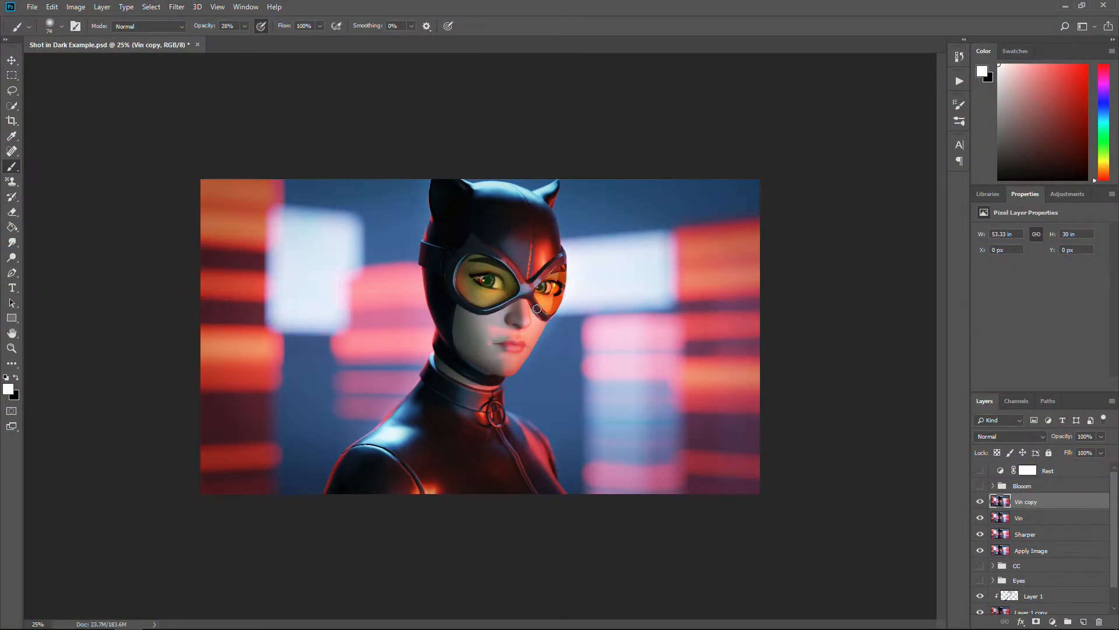
Compare the Vin copy layer hidden and shown, then duplicate it and rename the original as Vin 2.
click(980, 502)
click(980, 502)
key(ctrl+j)
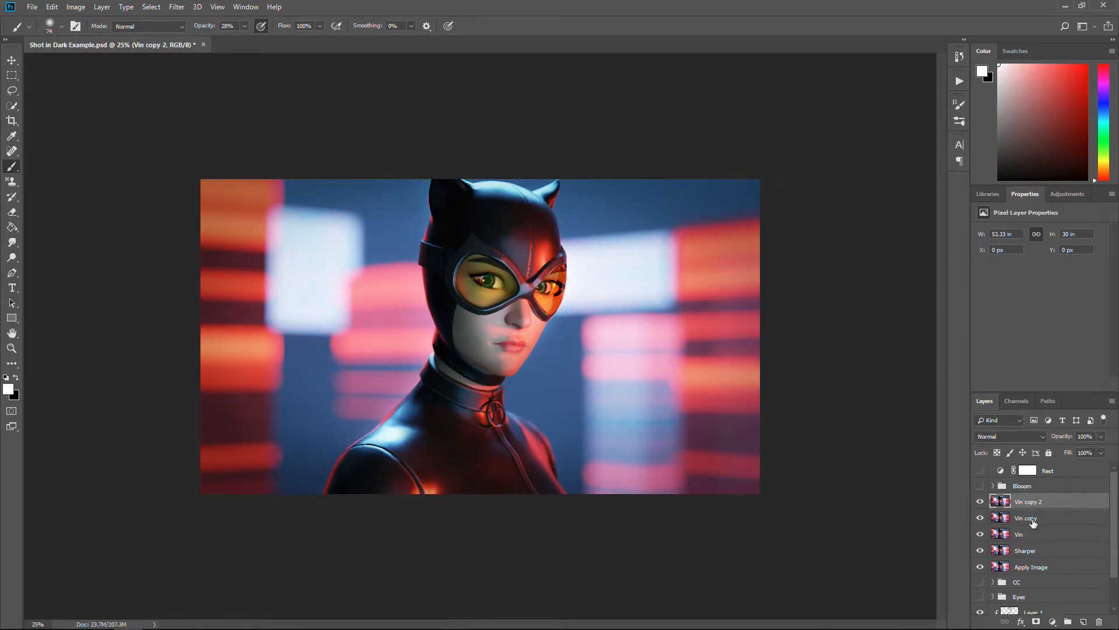
double_click(1030, 517)
click(177, 6)
click(233, 84)
click(1026, 609)
Start a custom Lens Correction on the Vin copy 2 layer with Remove Distortion at +3.00.
click(177, 7)
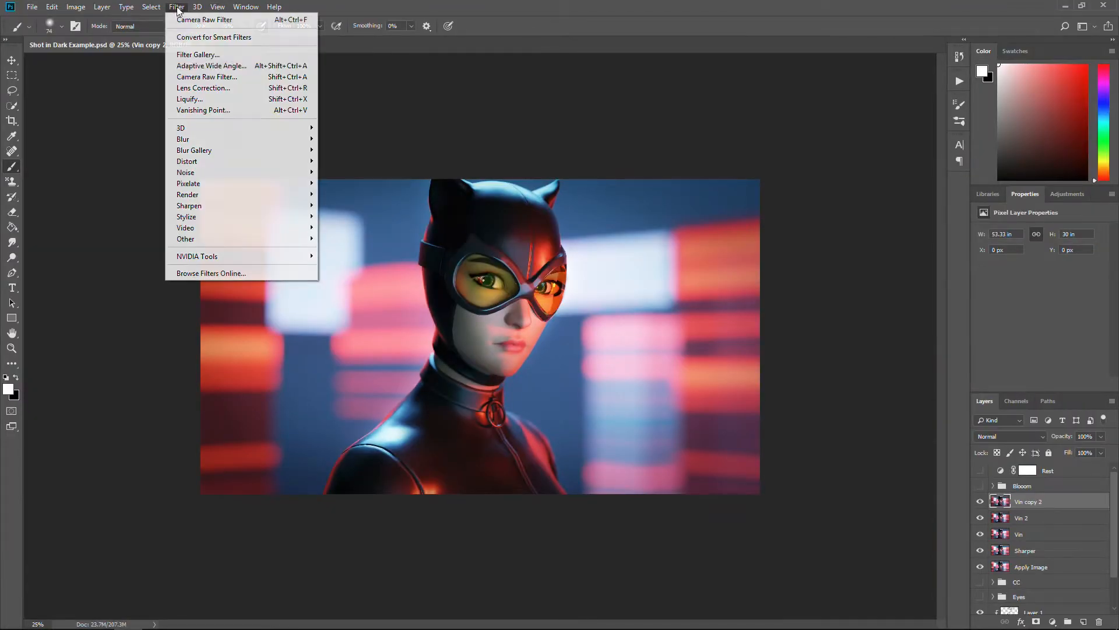
click(225, 87)
right_click(552, 150)
click(580, 183)
click(1007, 77)
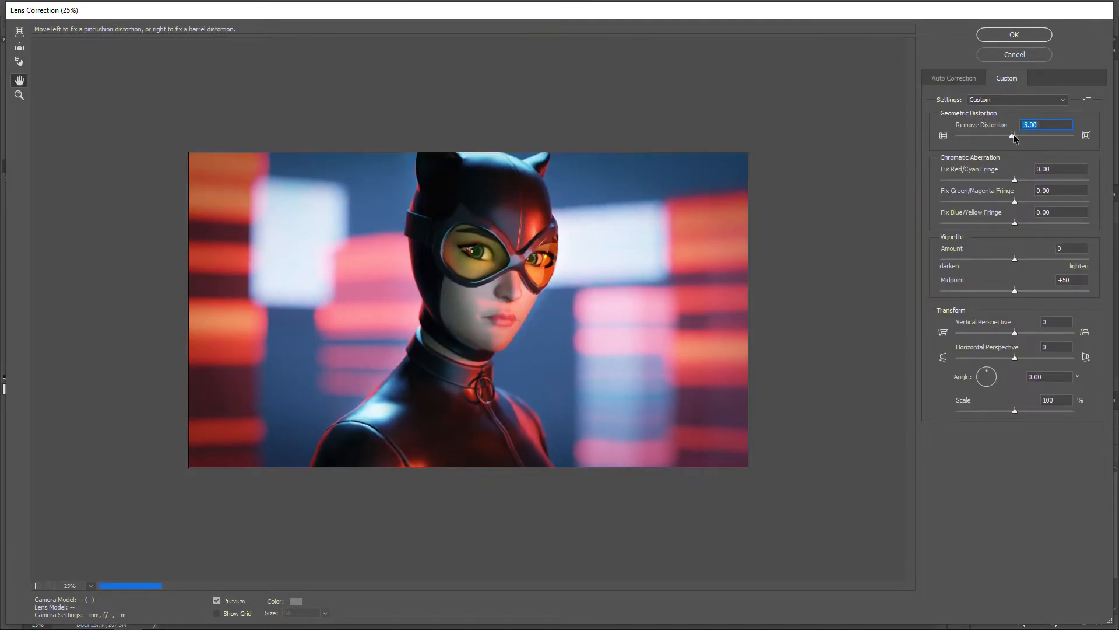
drag(1013, 135, 1016, 135)
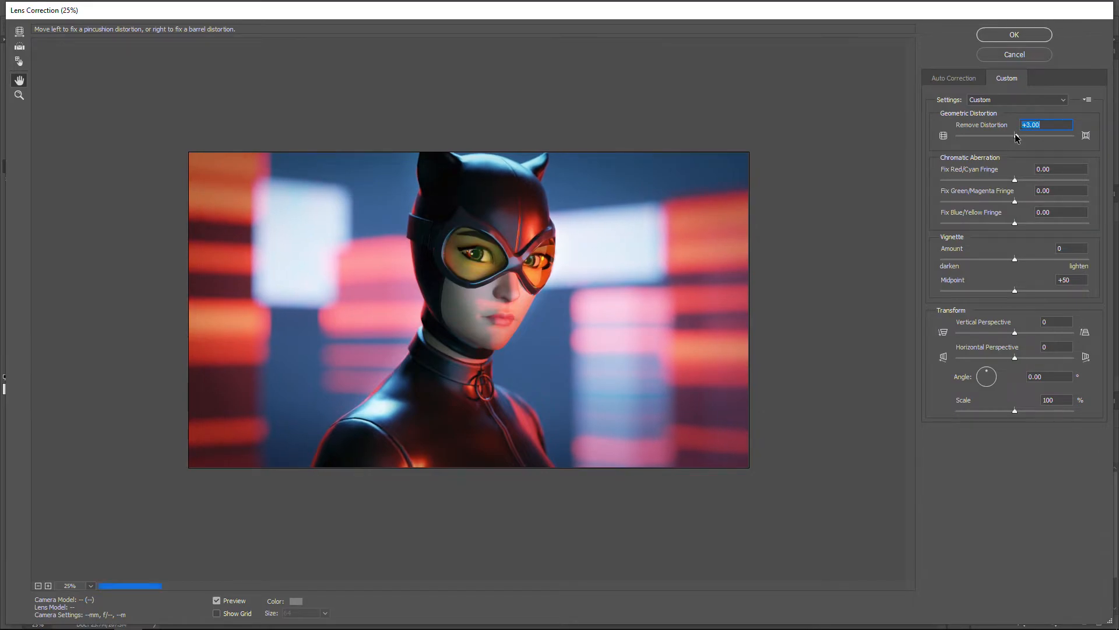
Adjust the Red/Cyan Fringe correction through negative and positive amounts, judging the colour edges on the face at 100%.
right_click(629, 165)
click(657, 255)
drag(1014, 181, 1001, 182)
drag(913, 179, 1118, 197)
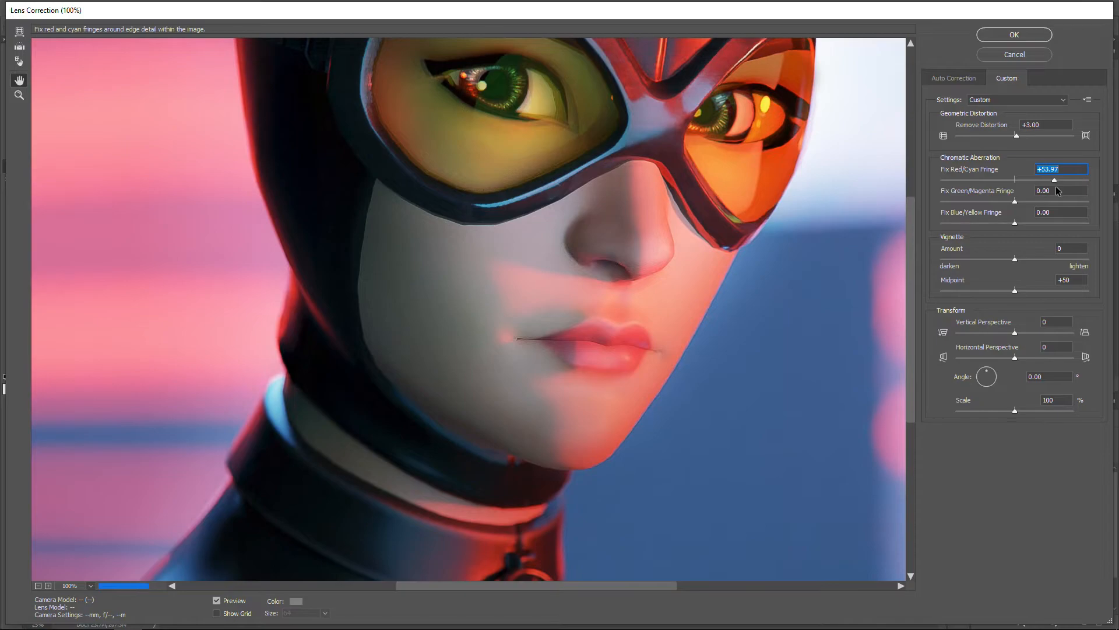